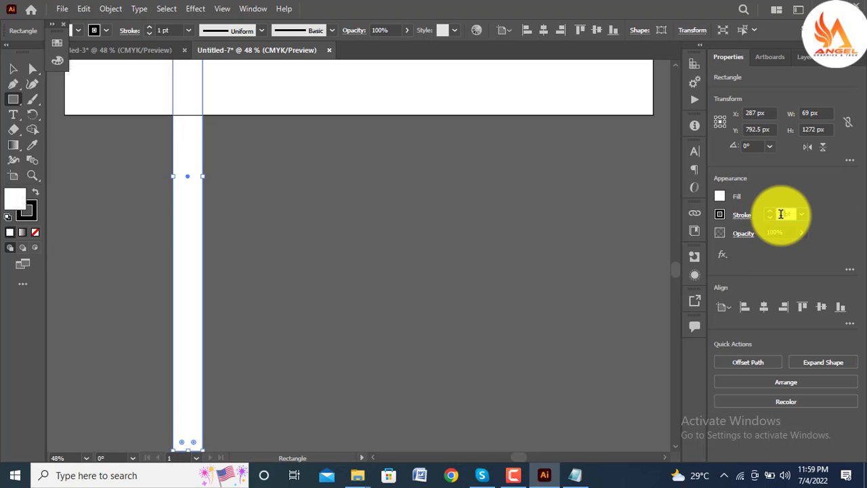
- Set the stroke weight of the tall white rectangle to 135 pt
text(135)
key(Return)
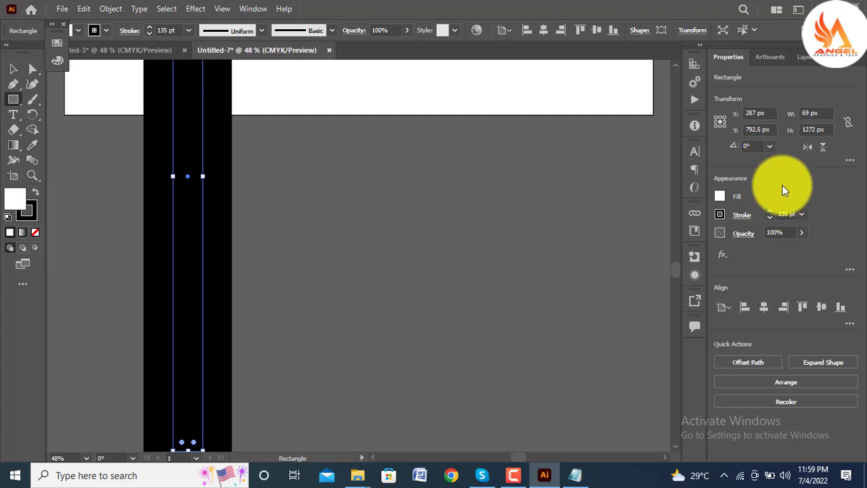
- Remove the tall rectangle's stroke and fill it with black
click(29, 217)
click(35, 231)
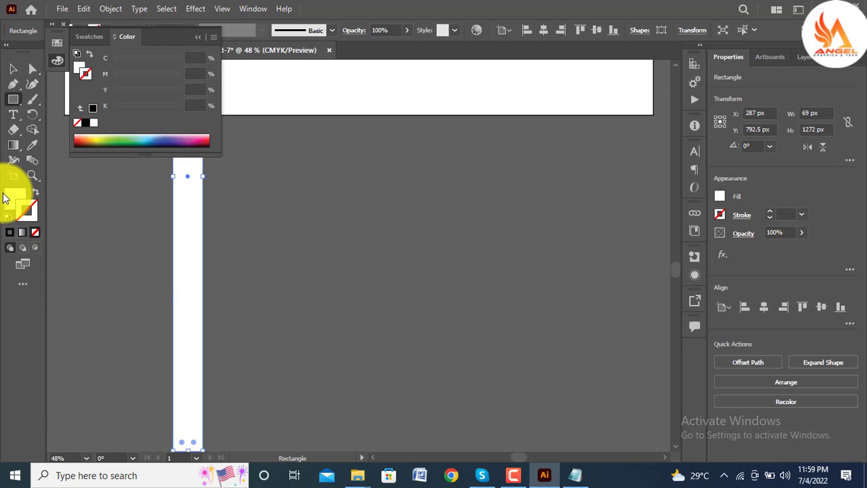
click(8, 197)
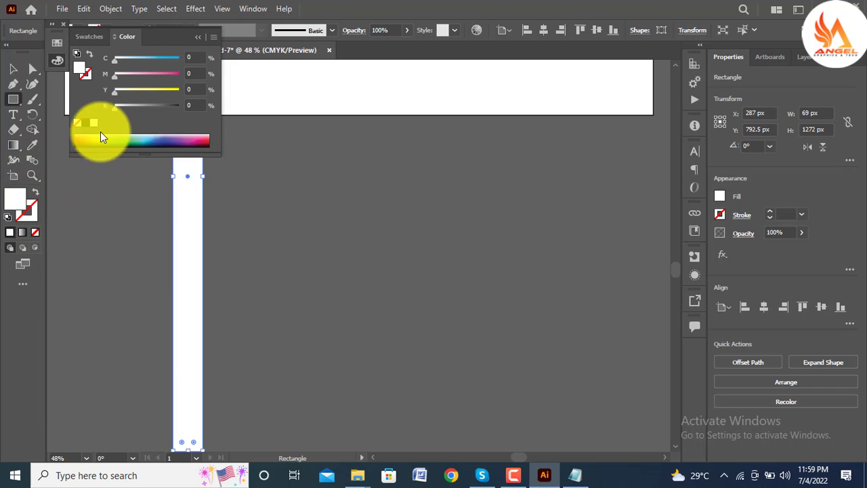
click(84, 122)
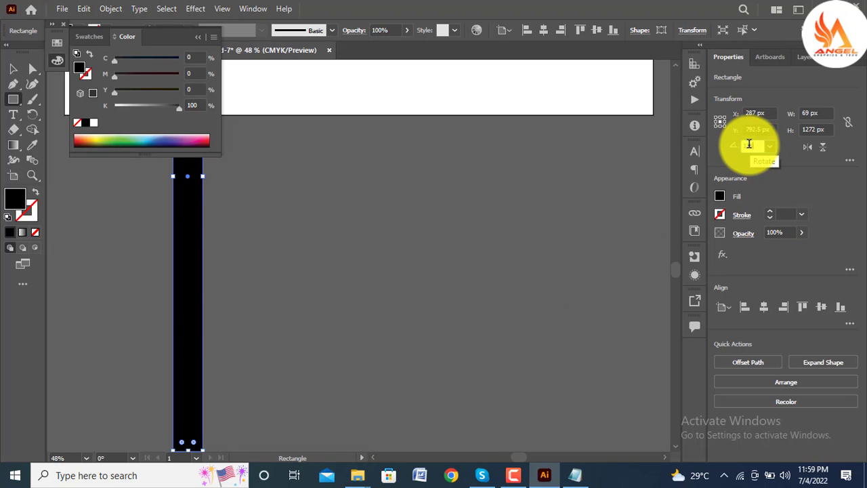
- Rotate the black rectangle to 135°
key(Return)
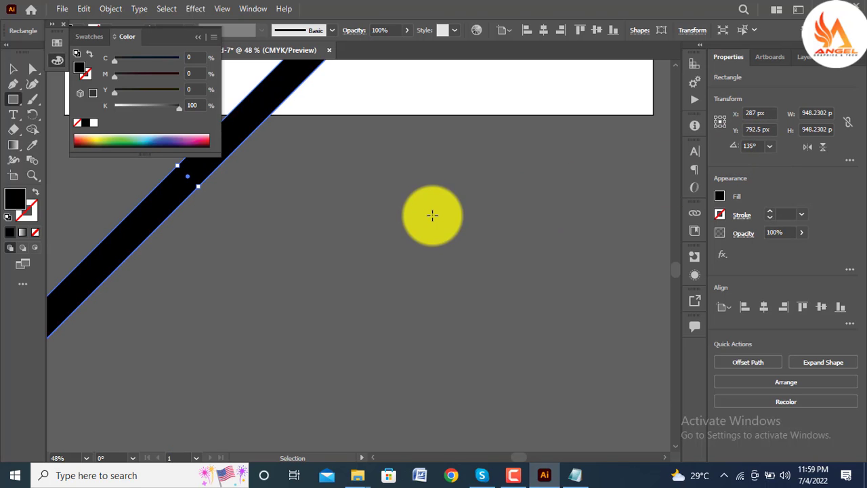
key(ctrl+0)
key(ctrl+minus)
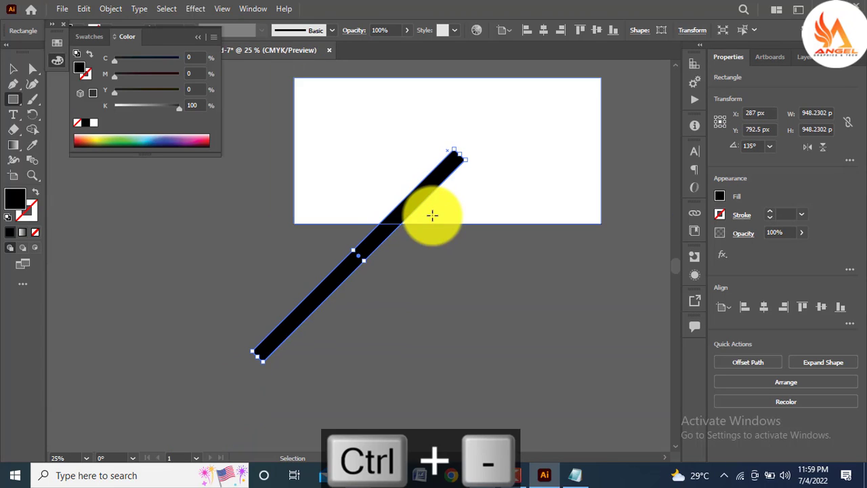
- Move the rotated bar across the artboard's upper-left corner, centred at about X 40 px, Y 12.5 px
click(15, 70)
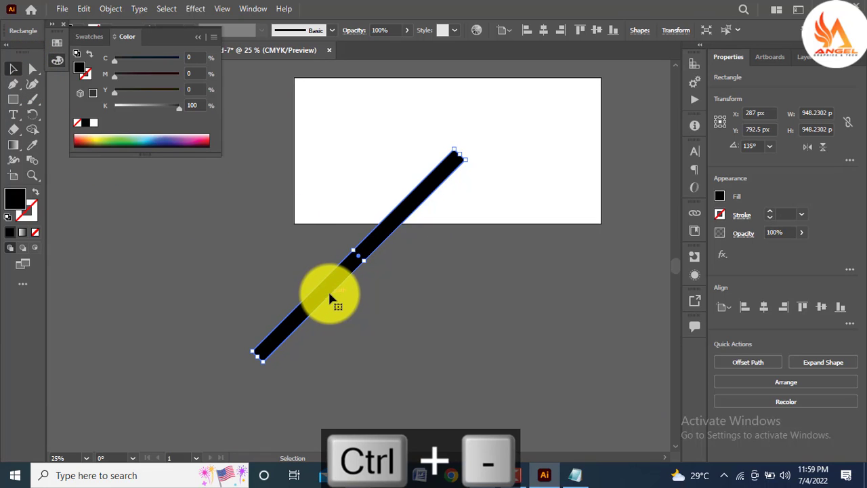
drag(327, 294, 272, 106)
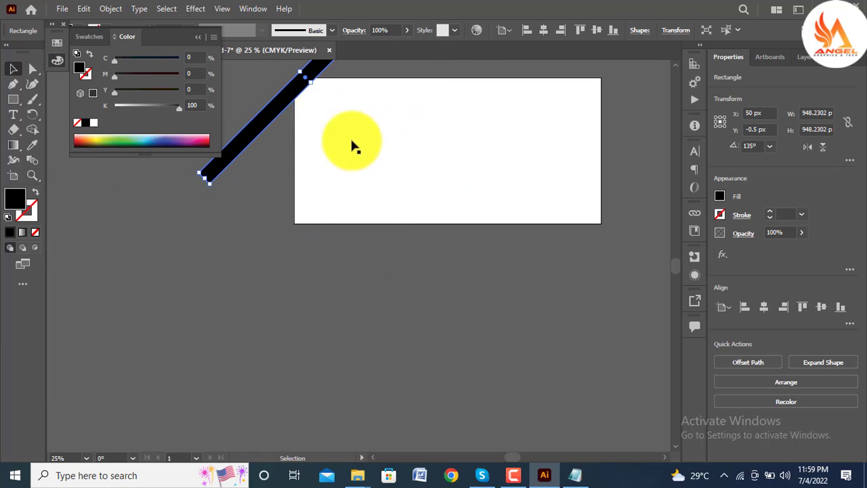
drag(407, 156, 361, 313)
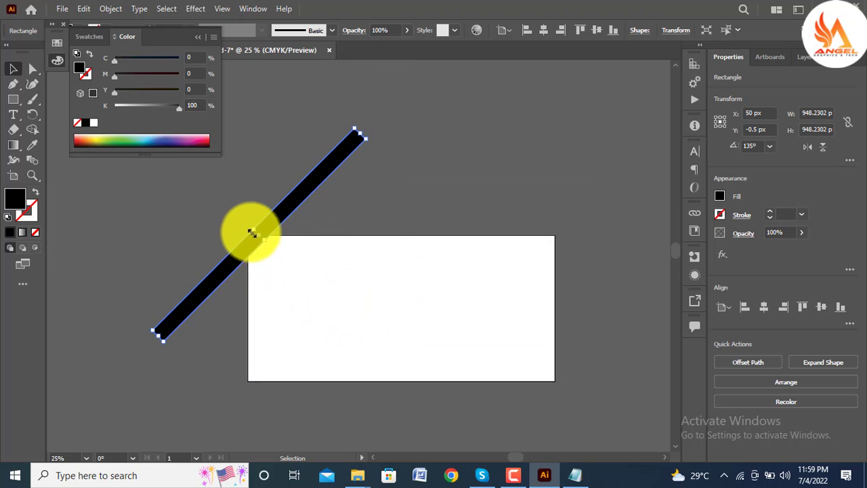
drag(253, 245, 254, 248)
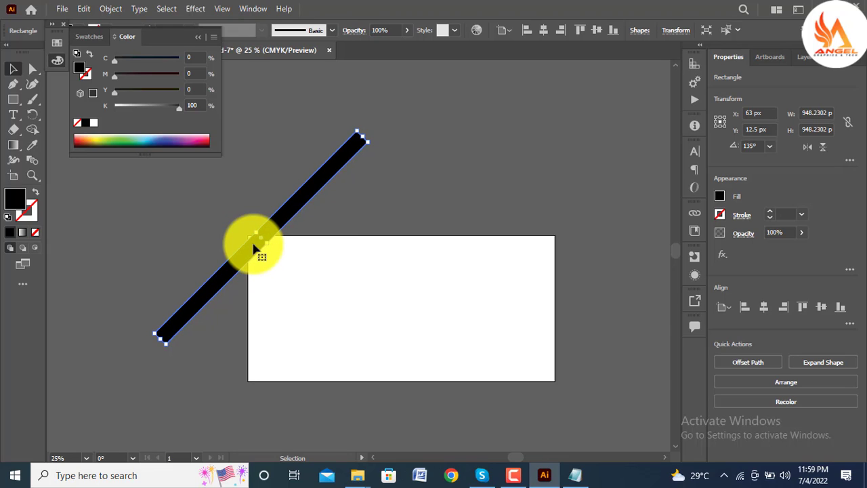
key(Left)
key(Left)
key(Left)
key(Left)
key(Left)
key(Left)
key(Left)
key(Left)
key(Left)
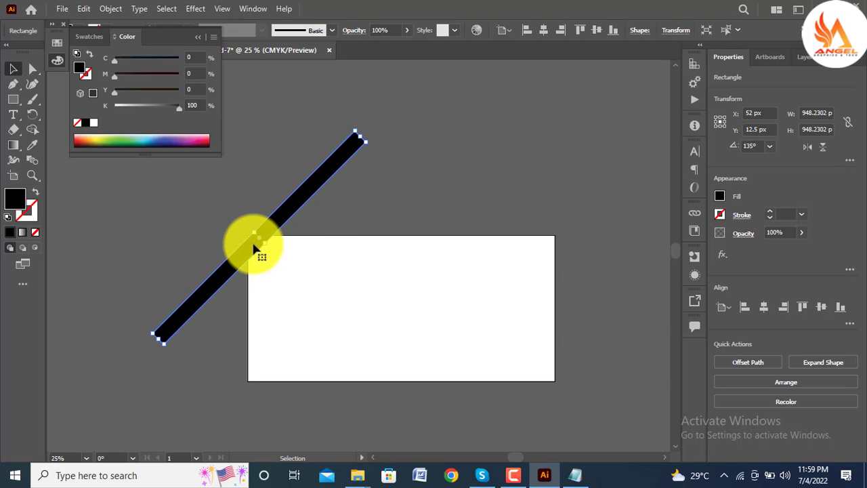
key(Left)
key(Left)
key(Left)
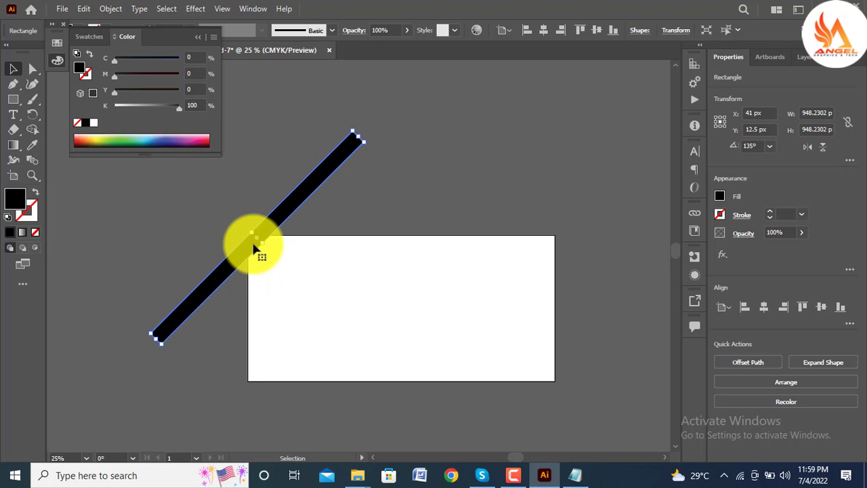
- Duplicate the black bar diagonally down and to the right, centring the copy at about X 112 px, Y 112.5 px
click(352, 210)
click(280, 206)
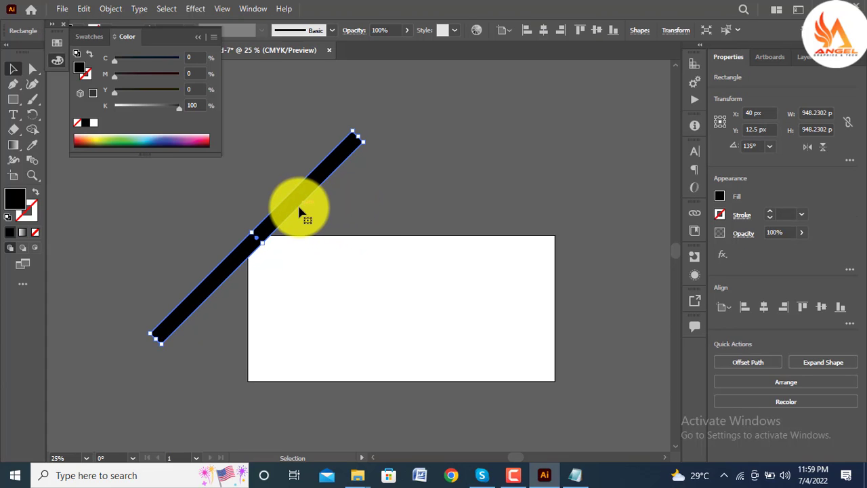
drag(300, 221, 311, 237)
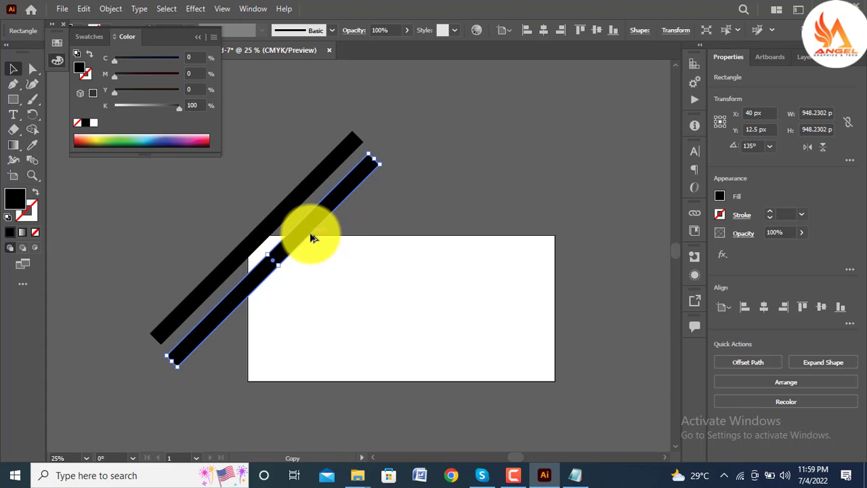
- Copy the first hex color code from the Notepad notes and apply it as the fill of the duplicated lower bar
click(575, 474)
click(101, 142)
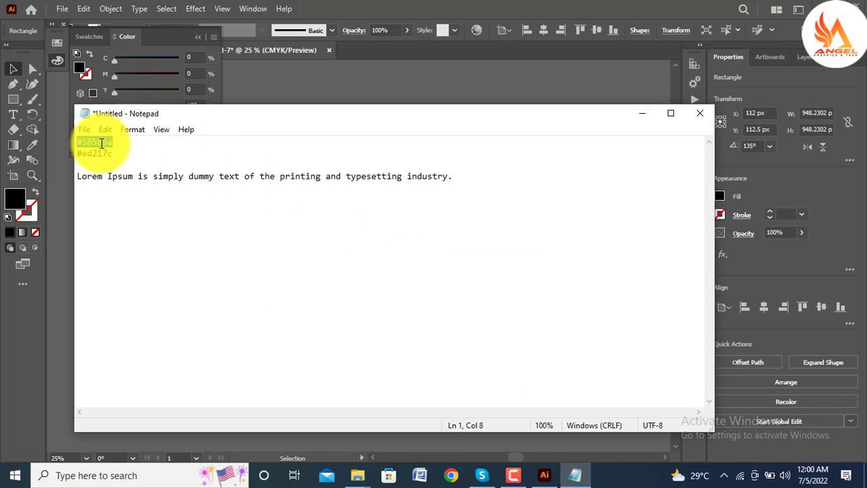
key(ctrl+c)
click(55, 263)
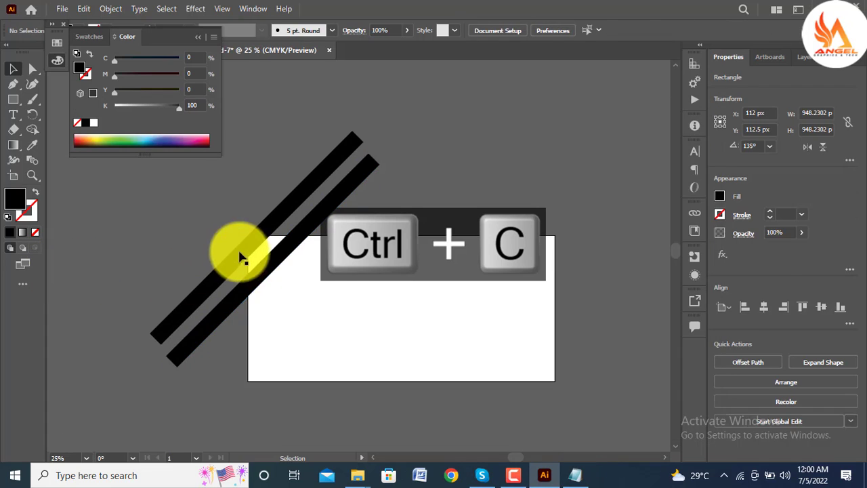
click(254, 278)
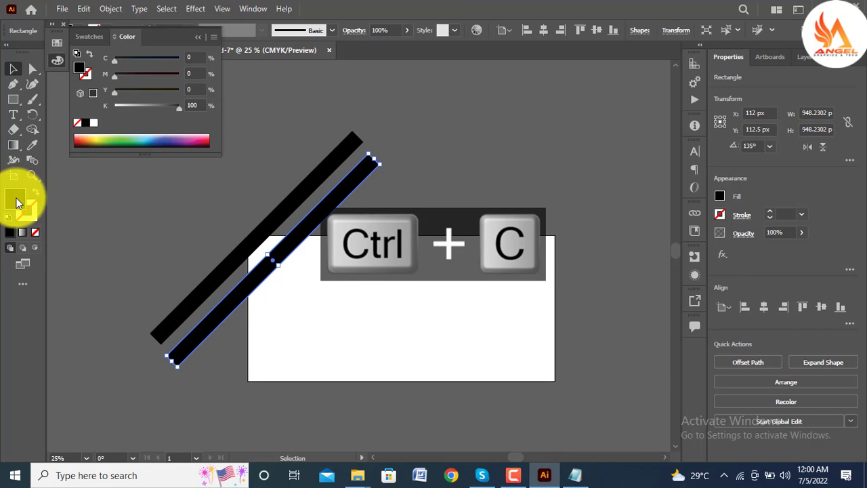
key(ctrl+v)
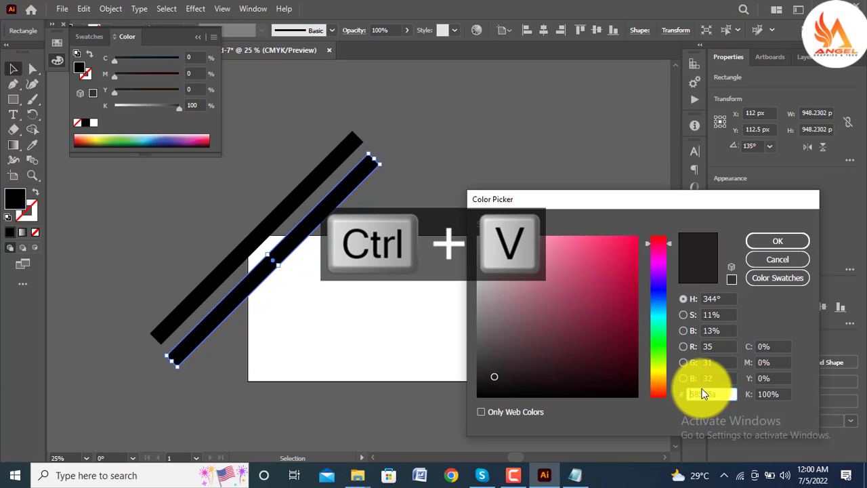
click(770, 243)
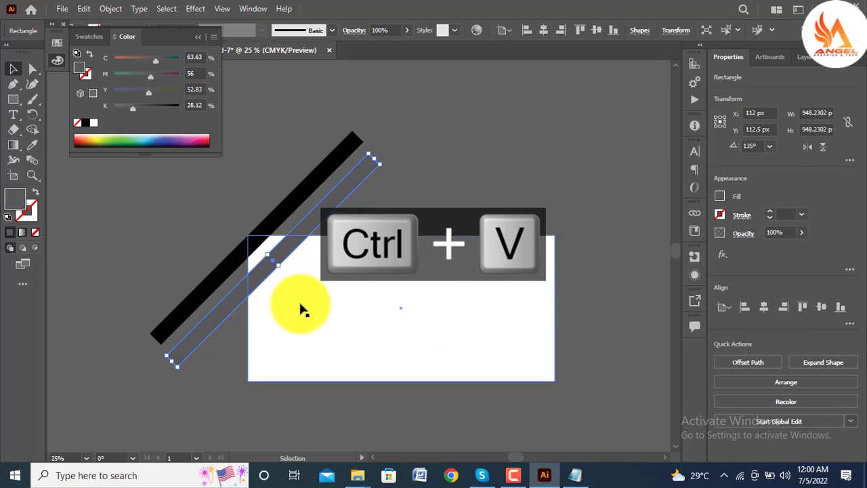
- Move the gray bar flush against the lower edge of the black bar, at about X 83 px, Y 68.5 px
drag(228, 292, 235, 293)
key(Left)
key(Left)
key(Left)
key(Left)
key(Left)
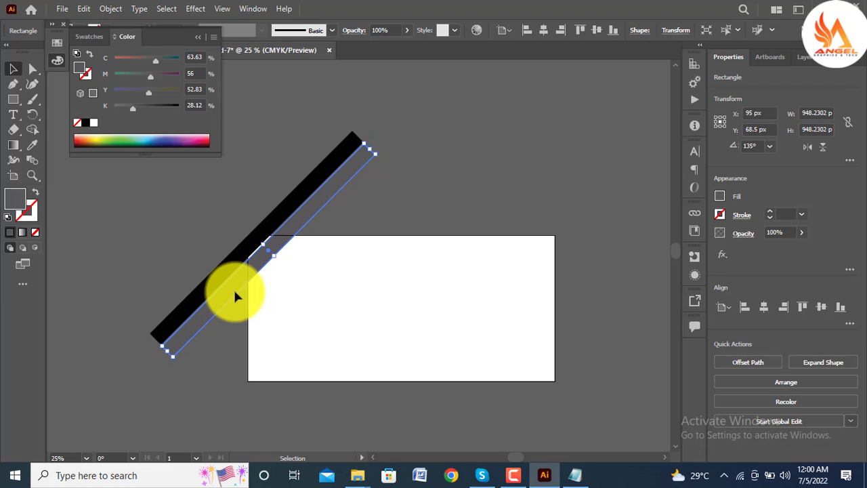
key(Left)
key(Left)
key(Left)
key(Left)
key(Left)
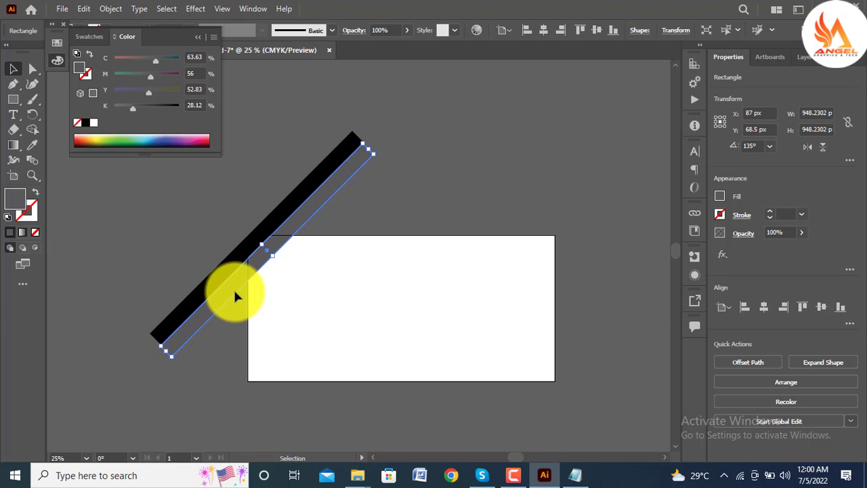
key(Left)
key(Left)
key(Left)
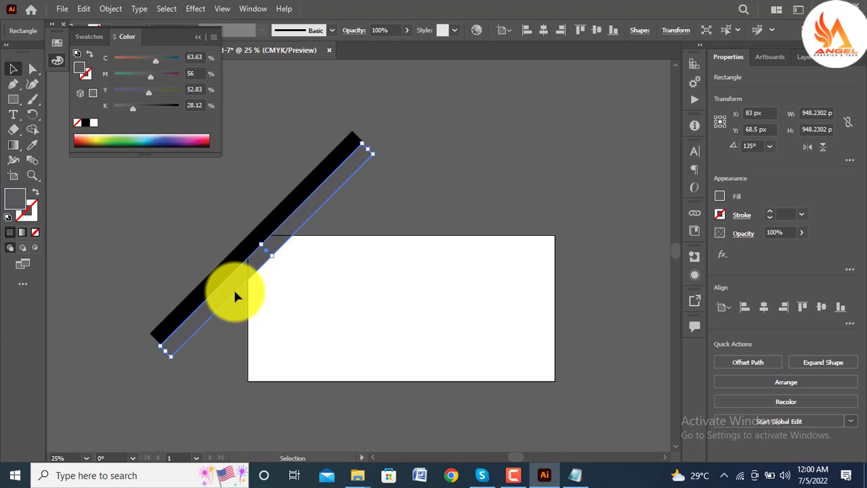
click(69, 267)
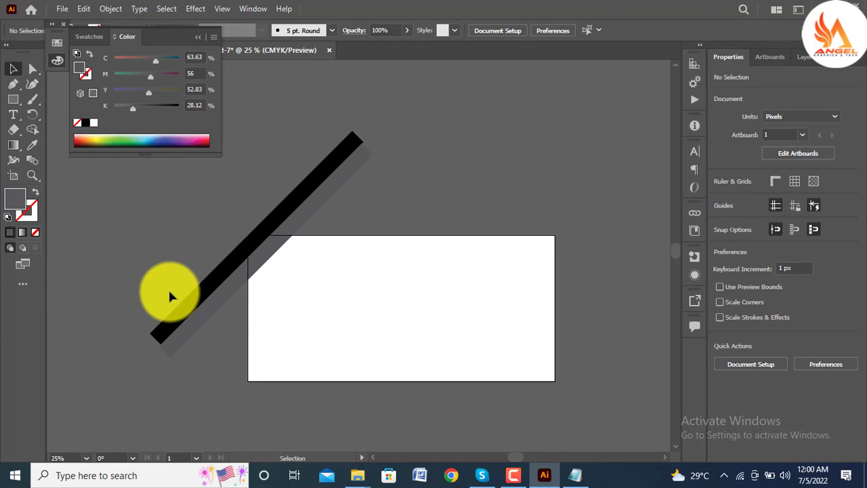
- Duplicate the black and gray bar pair and place the copy flush below the originals, at about X 156.5 px, Y 143.5 px
click(201, 329)
drag(207, 318, 229, 341)
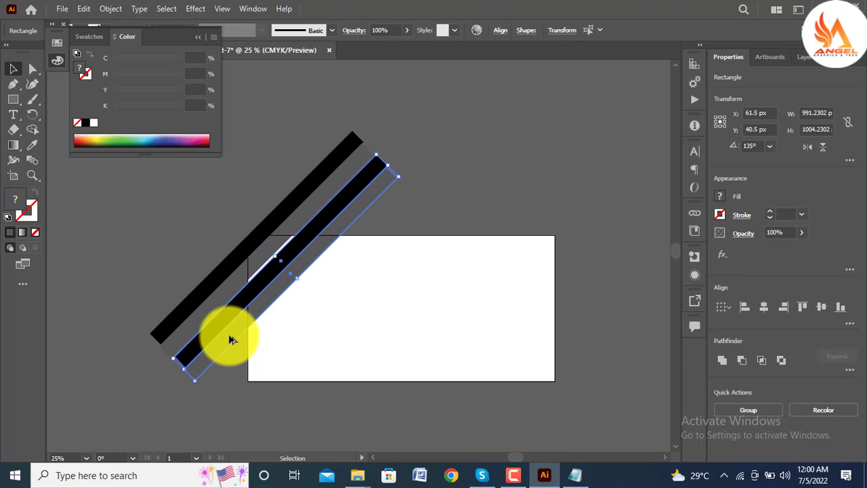
key(Left)
key(Left)
key(Left)
key(Left)
key(Left)
key(Left)
key(Left)
key(Left)
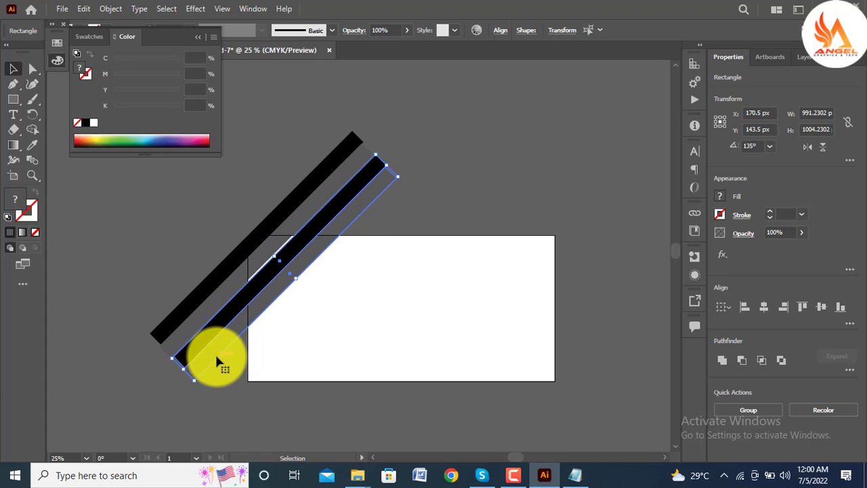
key(Left)
key(Left)
key(Left)
key(Left)
key(Left)
key(Left)
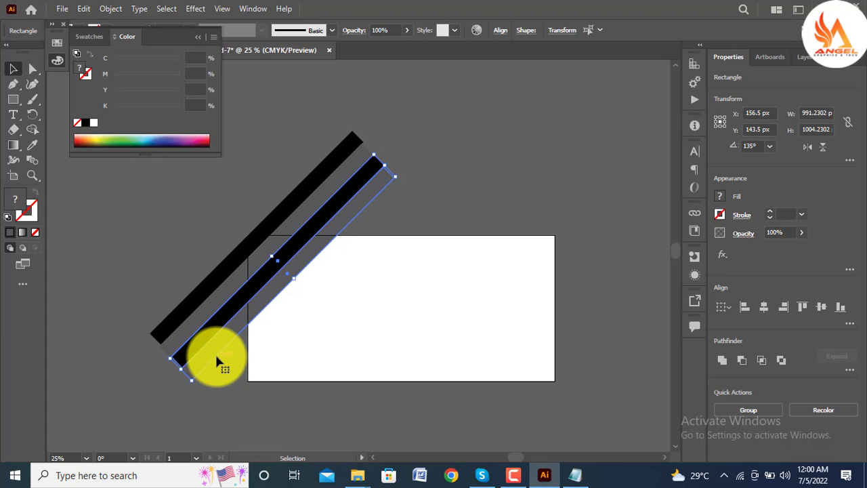
click(121, 320)
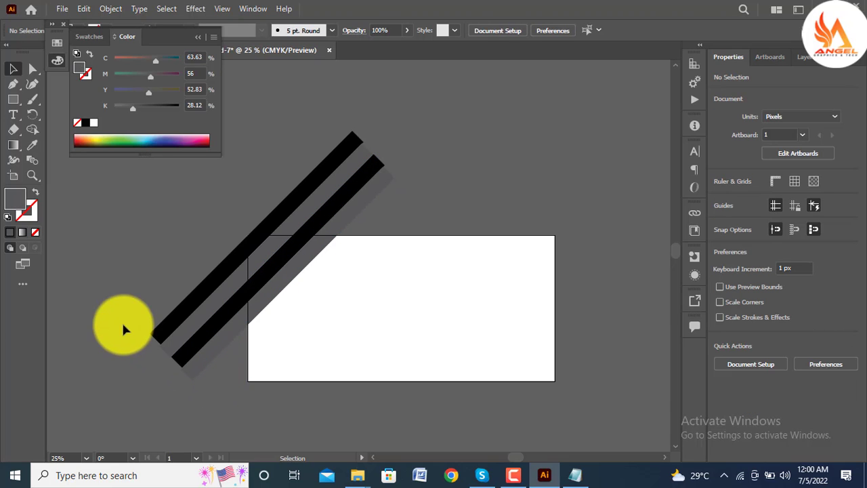
- Duplicate all four bars together and place the copy flush below the existing stripes, at about X 293 px, Y 305 px
drag(145, 304, 273, 387)
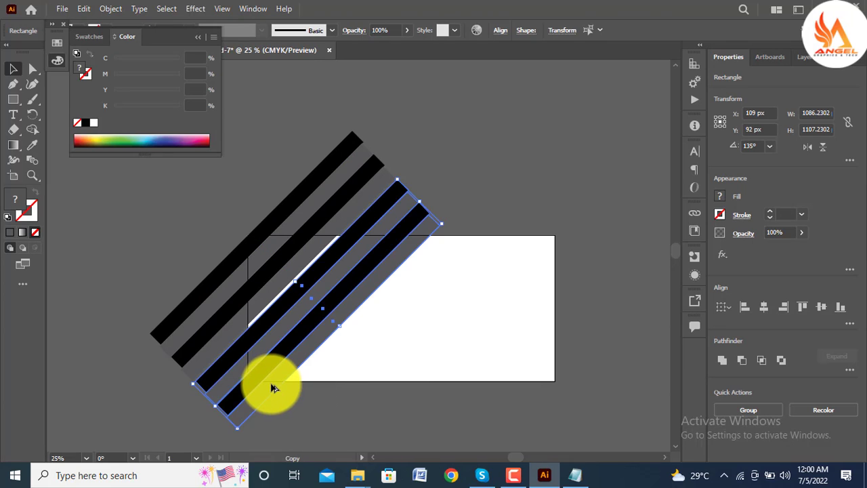
key(Left)
key(Left)
key(Left)
key(Left)
key(Left)
key(Left)
key(Left)
key(Left)
key(Left)
key(Left)
key(Left)
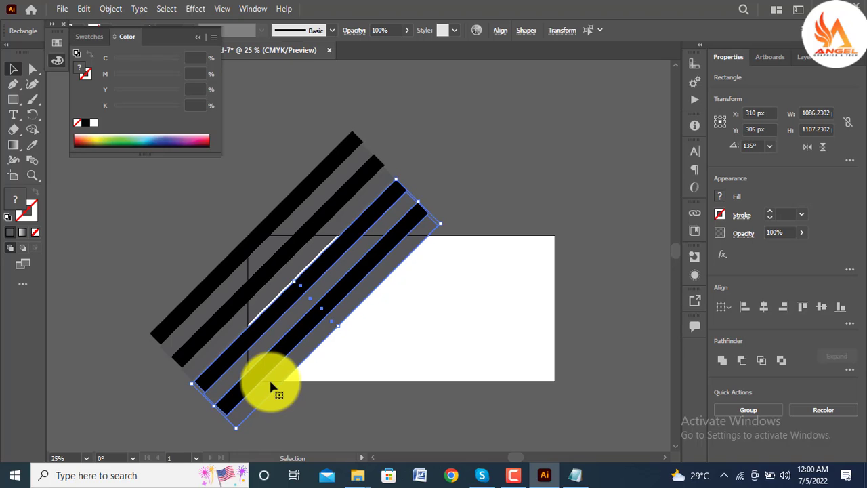
key(Left)
key(Left)
key(Left)
key(Left)
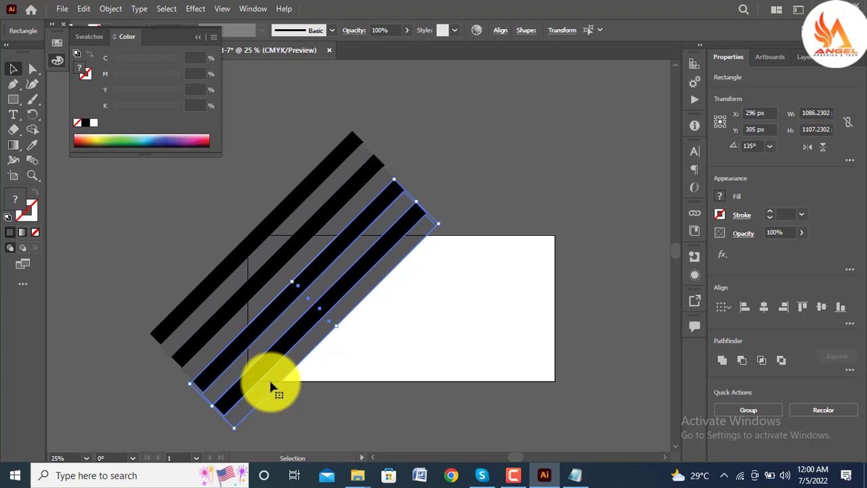
key(Left)
key(Left)
key(Left)
key(Left)
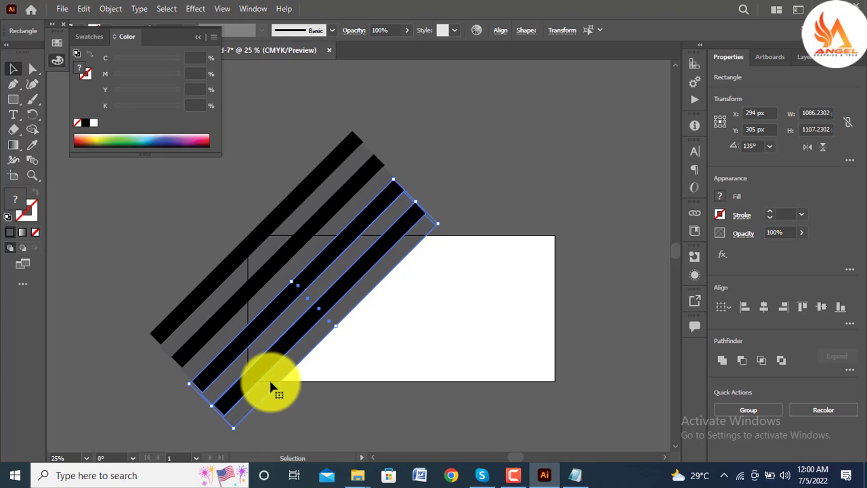
key(Left)
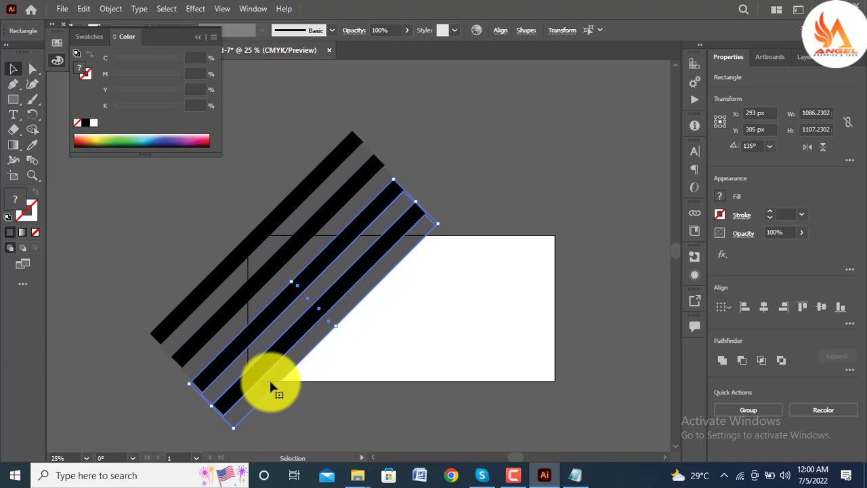
click(318, 399)
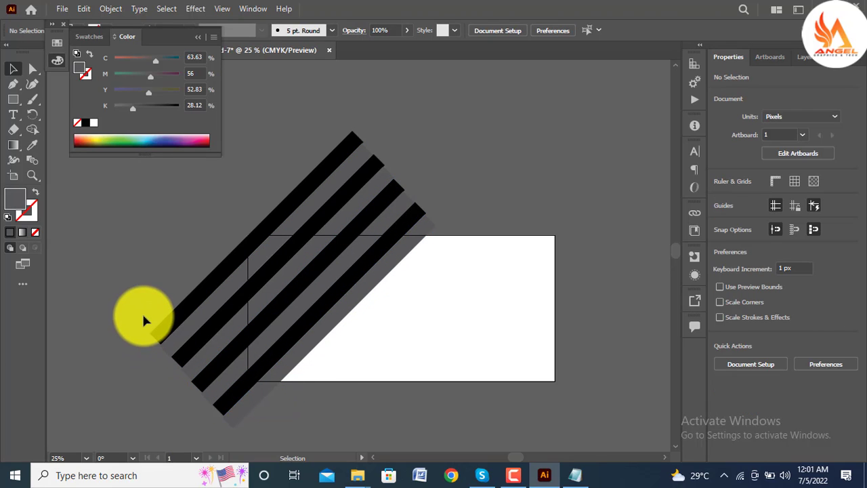
drag(142, 312, 248, 416)
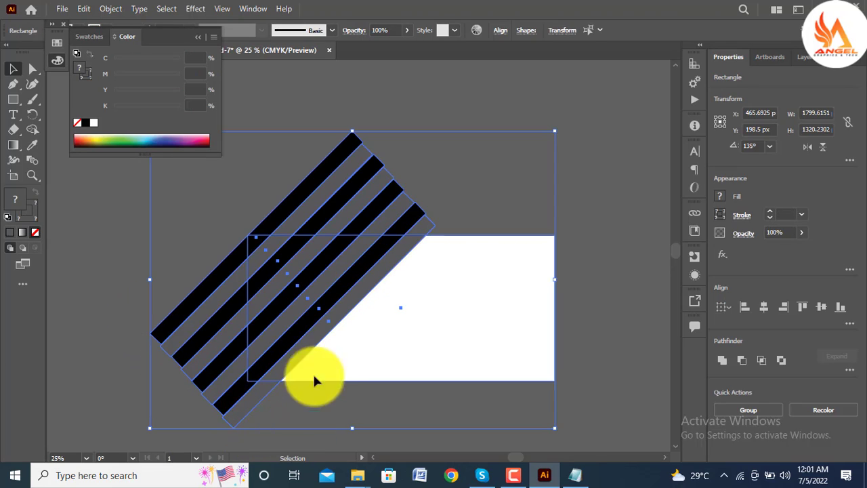
drag(339, 294, 466, 343)
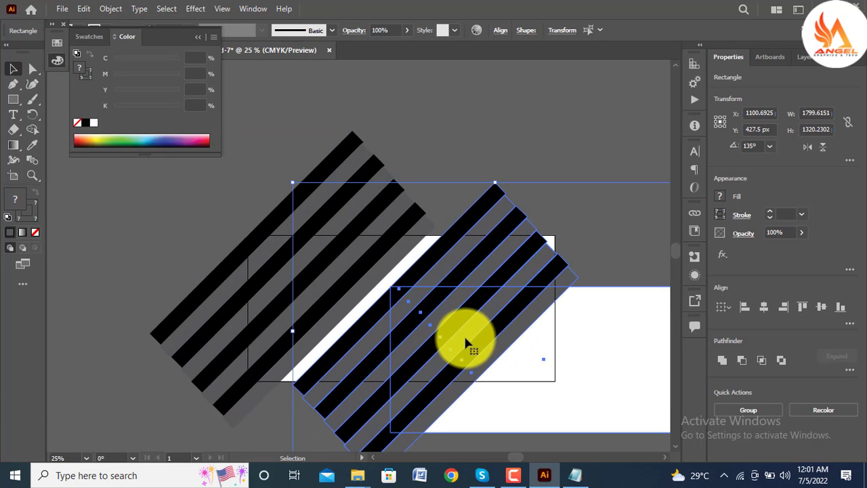
key(ctrl+z)
click(254, 234)
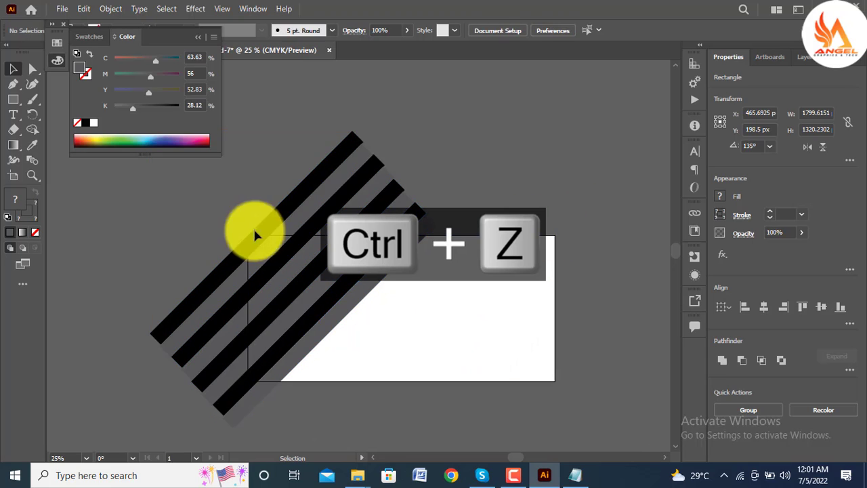
key(ctrl+z)
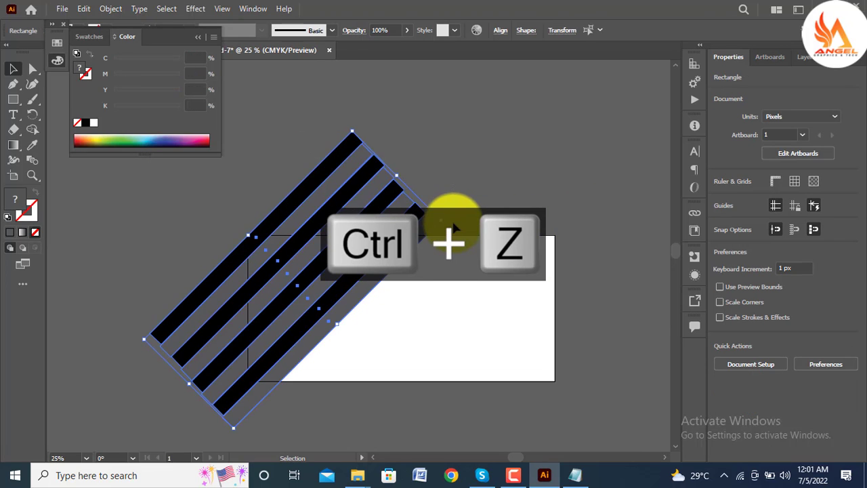
- Duplicate all eight stripes below the originals and enlarge the copy to about 1592 by 1661 px
drag(366, 287, 495, 338)
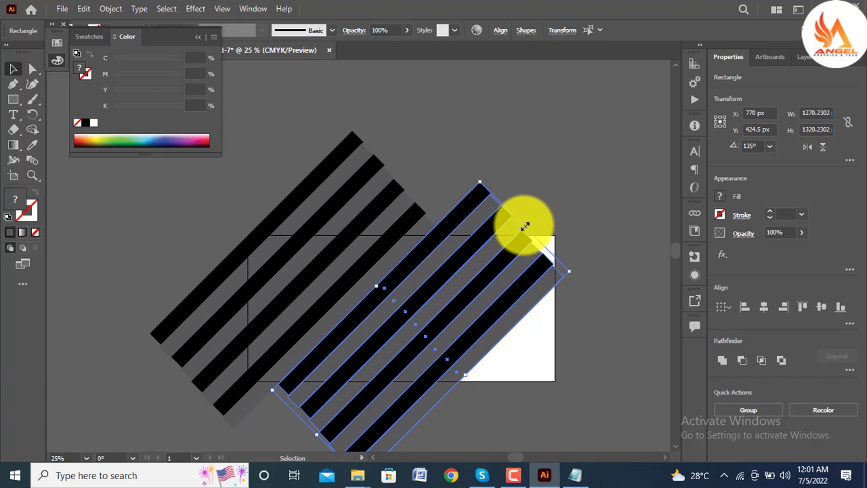
drag(525, 226, 595, 140)
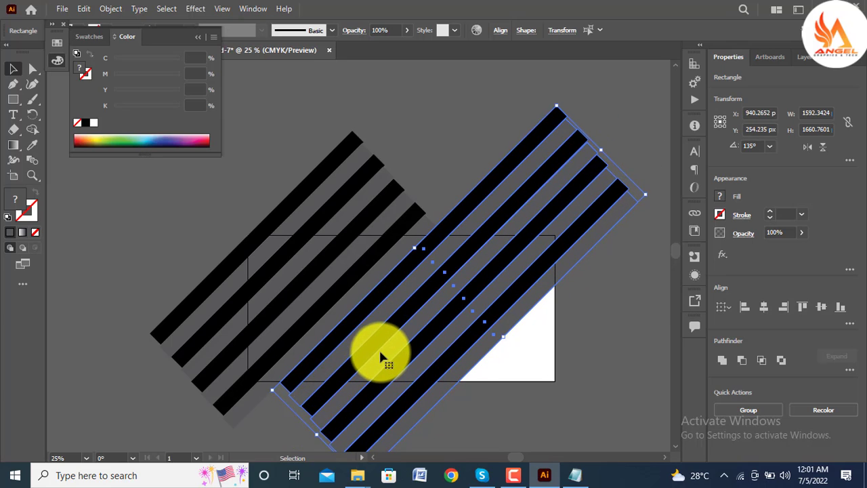
- Move the enlarged stripe copy flush against the lower edge of the original stripes, at about X 854 px, Y 340 px
drag(379, 347, 361, 368)
key(Left)
key(Left)
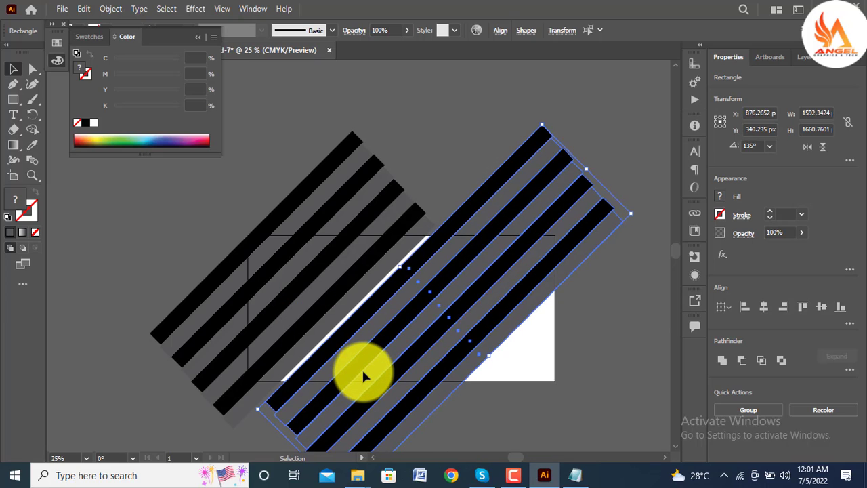
key(Left)
key(Left)
key(Left)
key(Left)
key(Left)
key(Left)
key(Left)
key(Left)
key(Left)
key(Left)
key(Left)
key(Left)
key(Left)
key(Left)
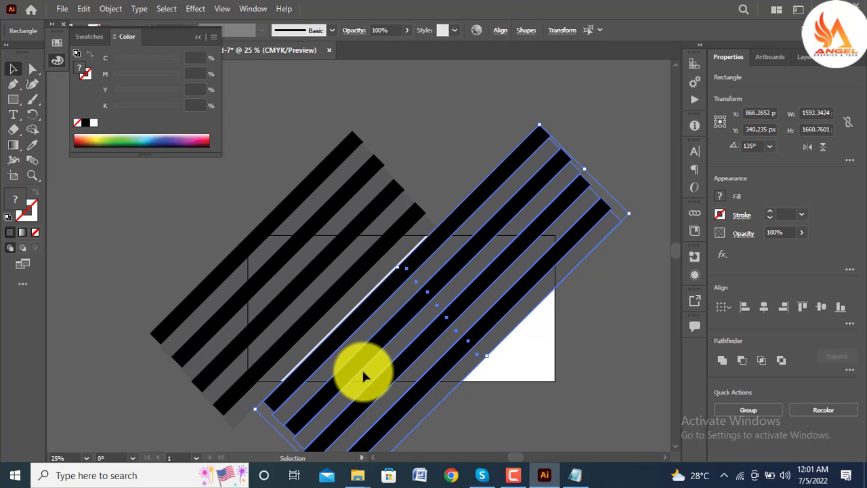
key(Left)
key(Left)
key(Left)
key(Left)
key(Left)
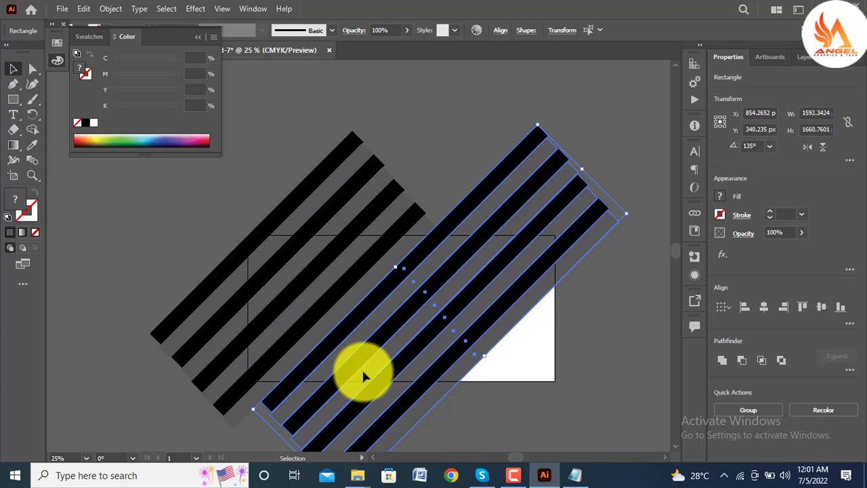
click(552, 325)
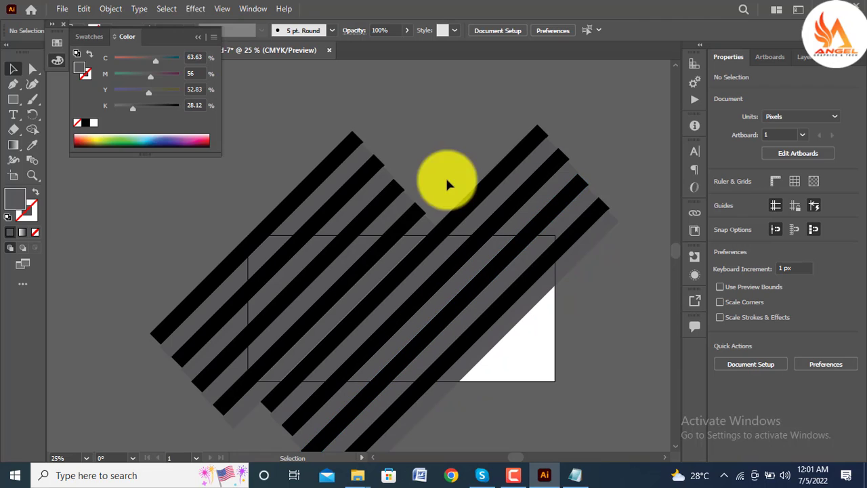
- Nudge the enlarged stripe set together with the background rectangle 1 px closer to the original stripes
drag(469, 144, 615, 243)
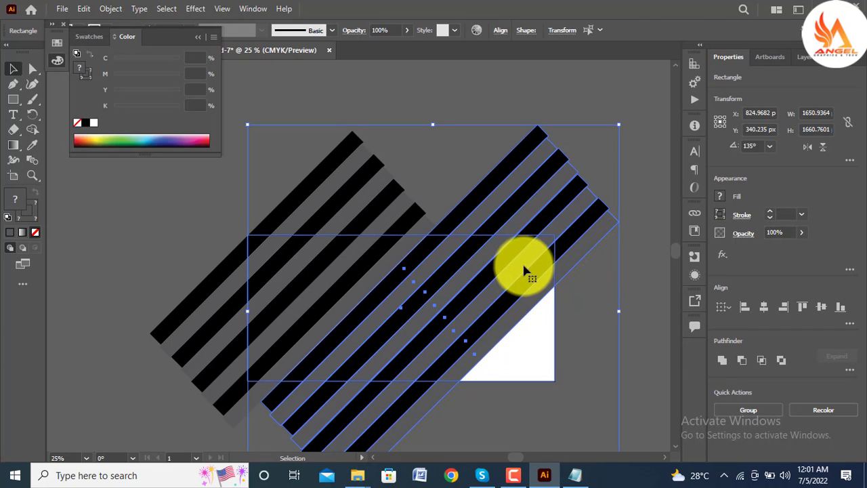
key(Left)
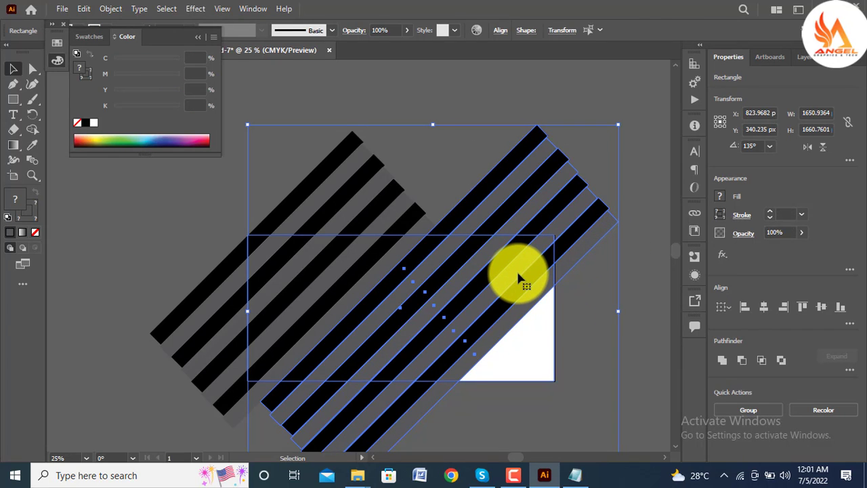
click(642, 264)
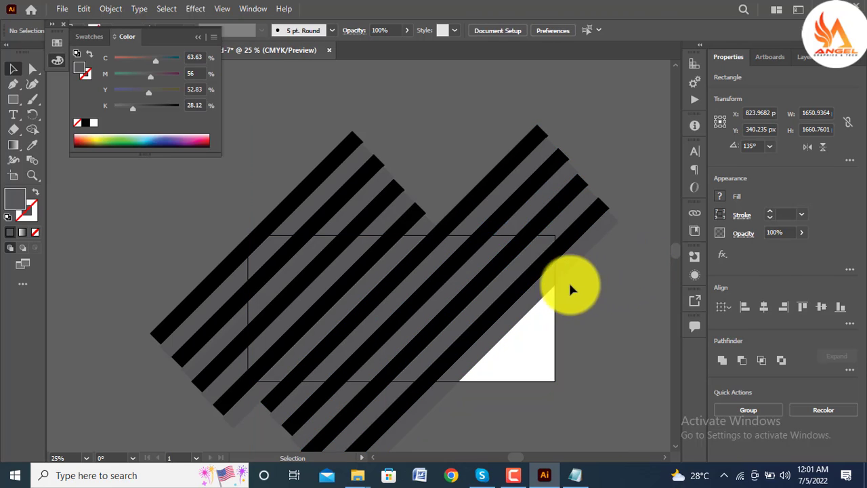
click(619, 241)
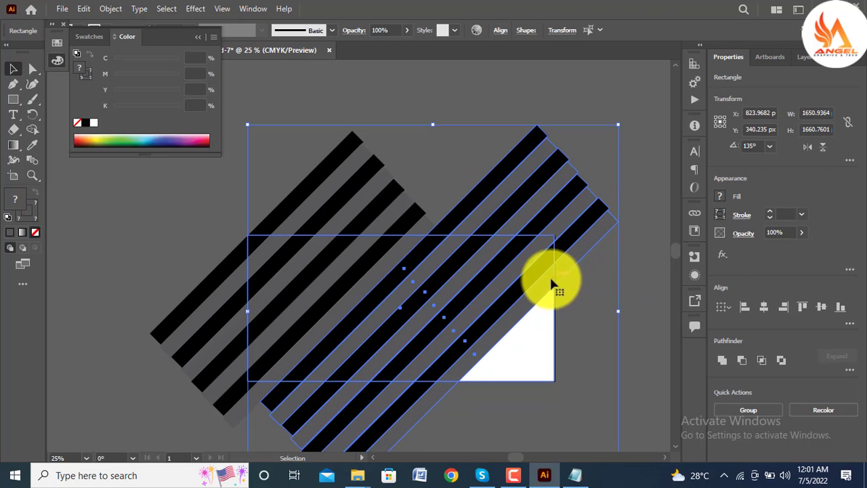
drag(575, 253, 608, 286)
key(ctrl+z)
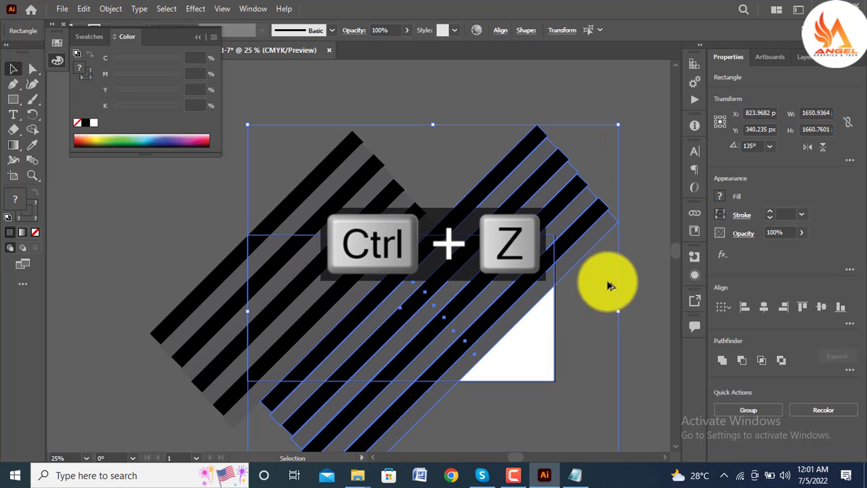
- Duplicate only the enlarged stripe set and place the copy flush below it, at about X 1268 px, Y 718 px
click(648, 304)
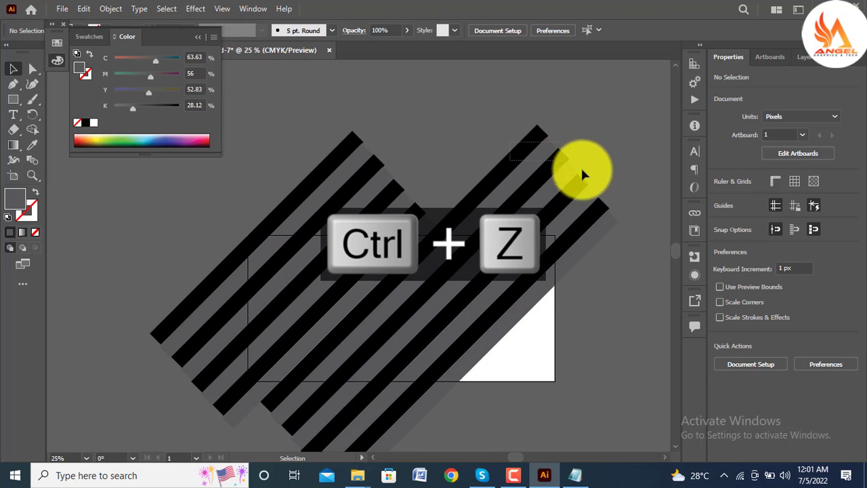
click(630, 217)
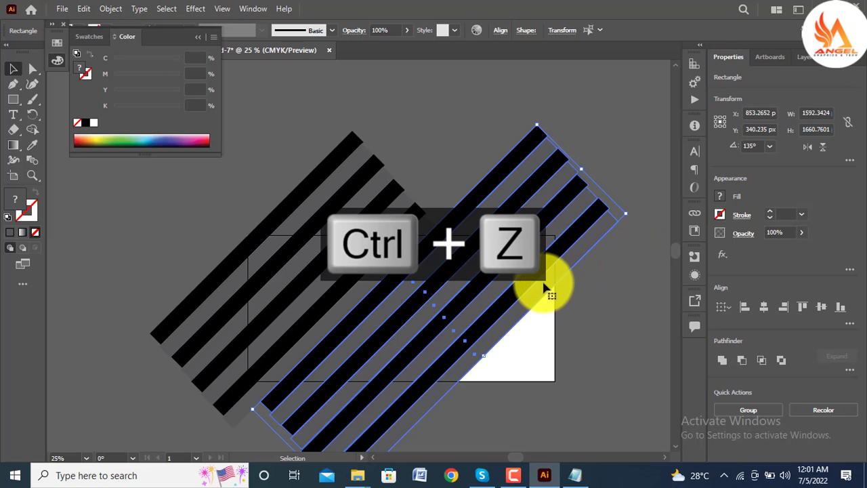
drag(545, 288, 642, 369)
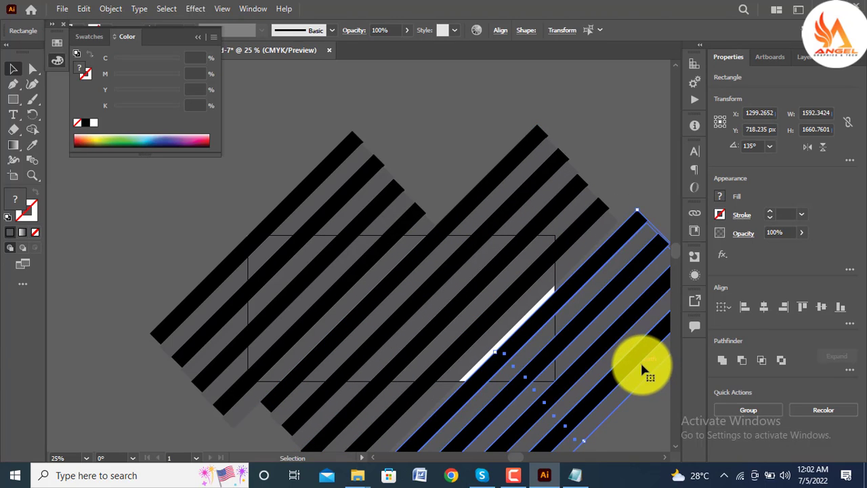
key(Left)
key(Left)
key(Left)
key(Left)
key(Left)
key(Left)
key(Left)
key(Left)
key(Left)
key(Left)
key(Left)
key(Left)
key(Left)
key(Left)
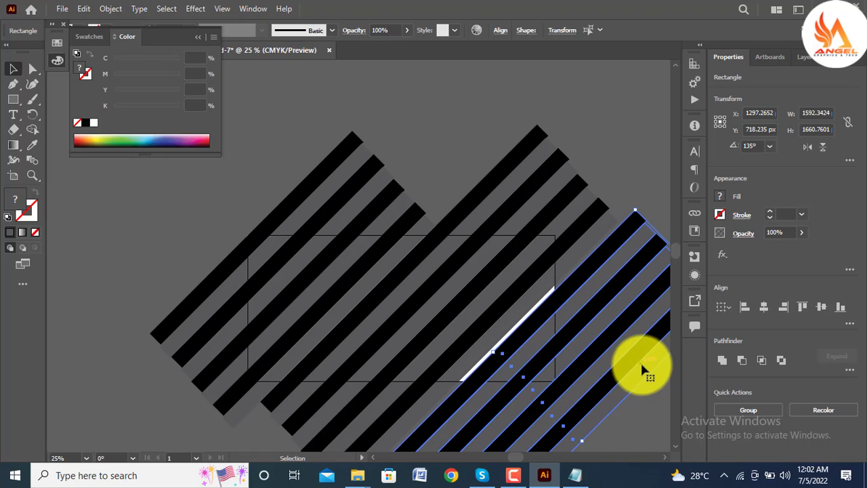
key(Left)
key(Left)
key(Left)
key(Left)
key(Left)
key(Left)
key(Left)
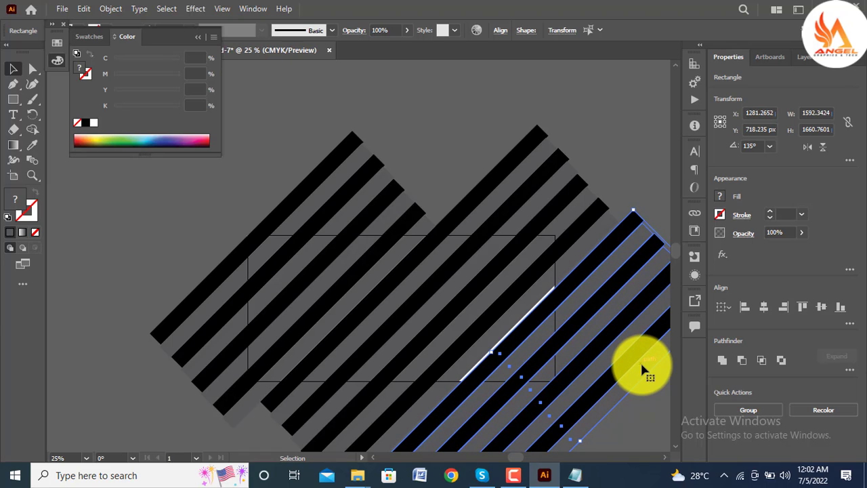
key(Left)
key(Left)
key(Left)
key(Left)
key(Left)
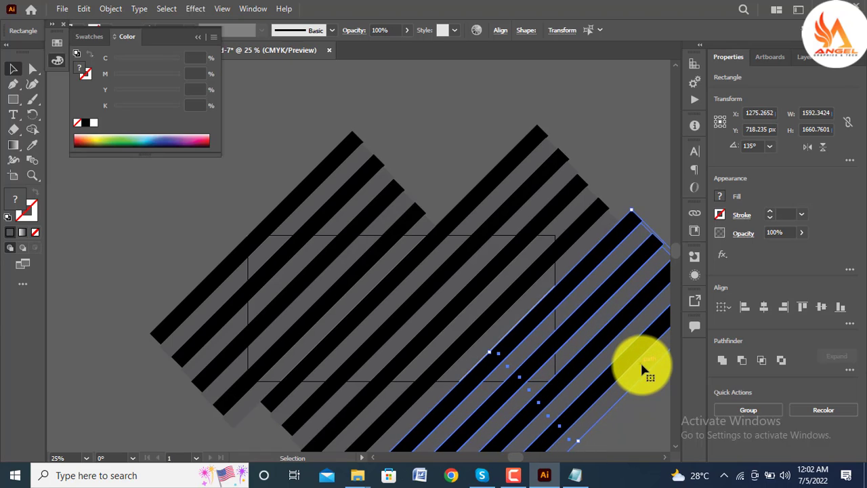
key(Left)
key(Left)
key(Left)
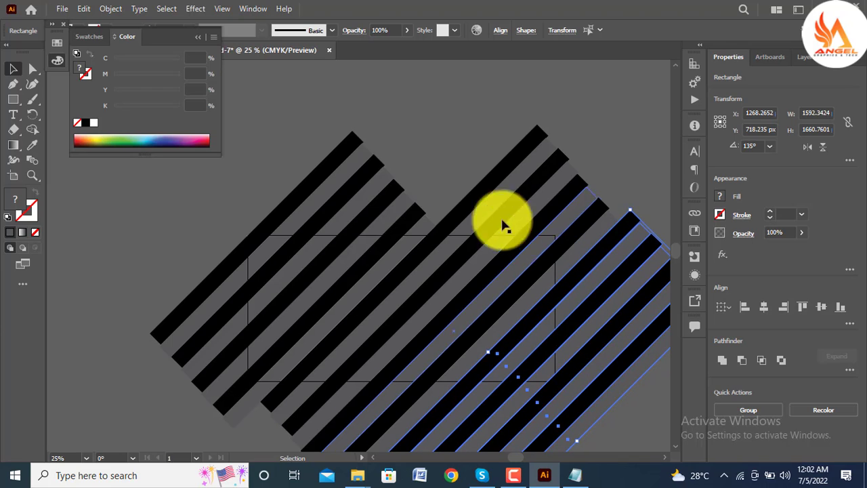
click(393, 129)
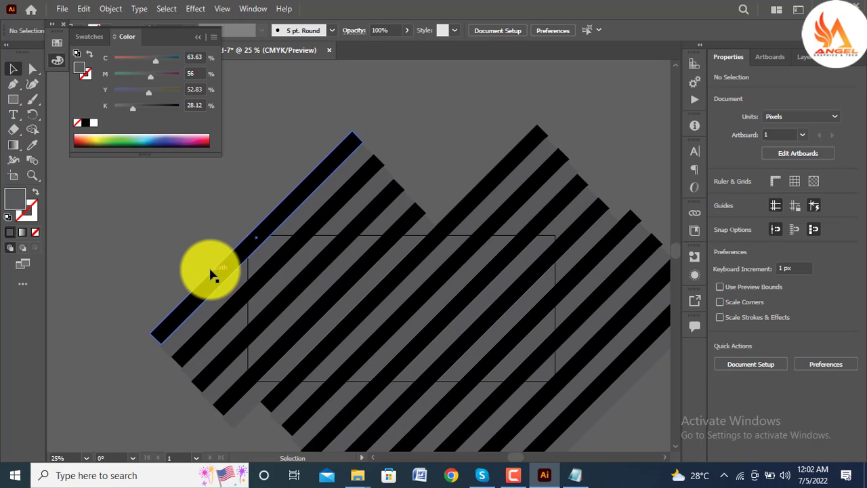
- Select all the artwork and activate the Shape Builder tool
key(ctrl+a)
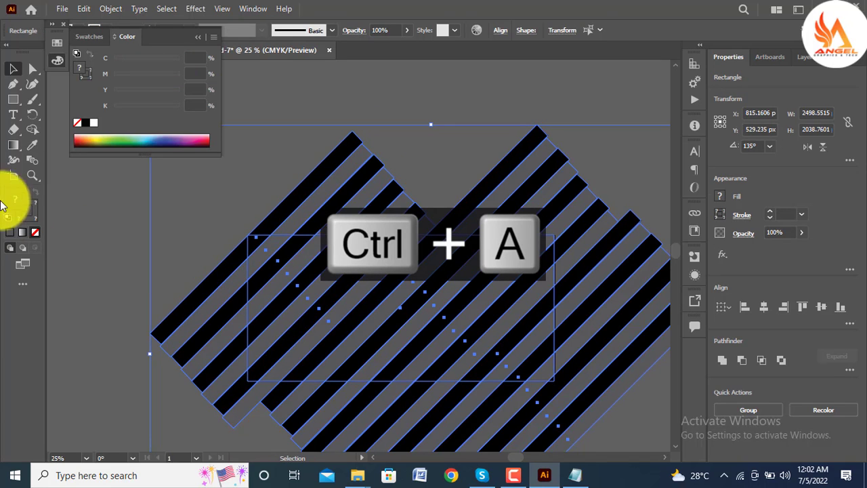
click(32, 129)
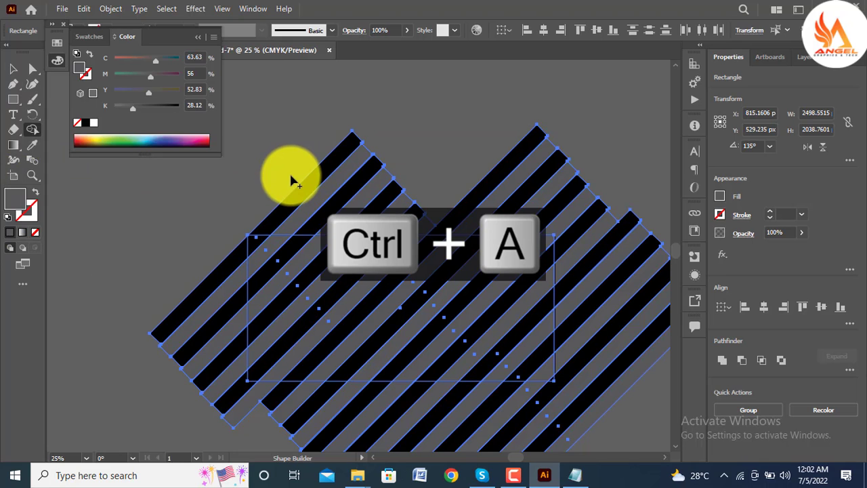
drag(287, 178, 382, 179)
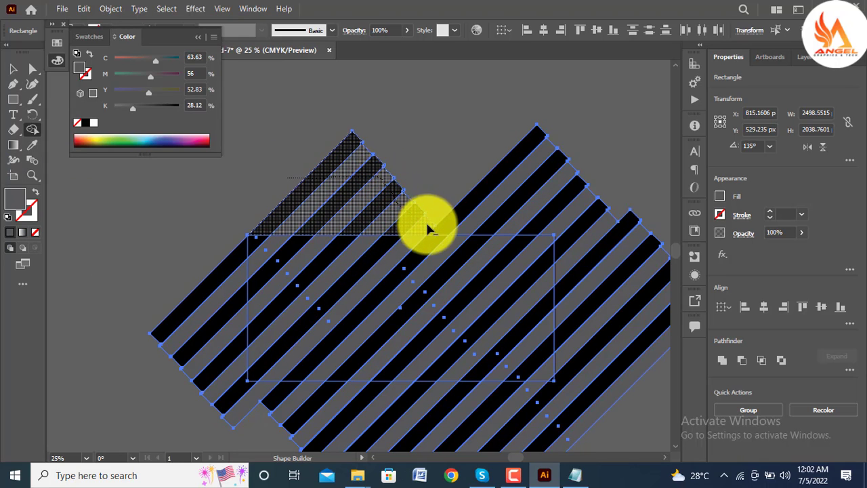
mouse_move(428, 229)
mouse_down()
mouse_move(491, 222)
mouse_move(578, 255)
mouse_move(600, 320)
mouse_up()
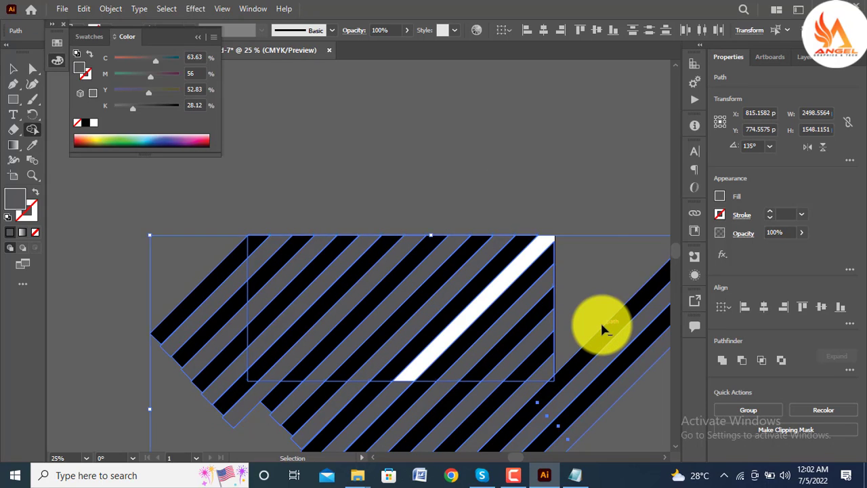
key(ctrl+z)
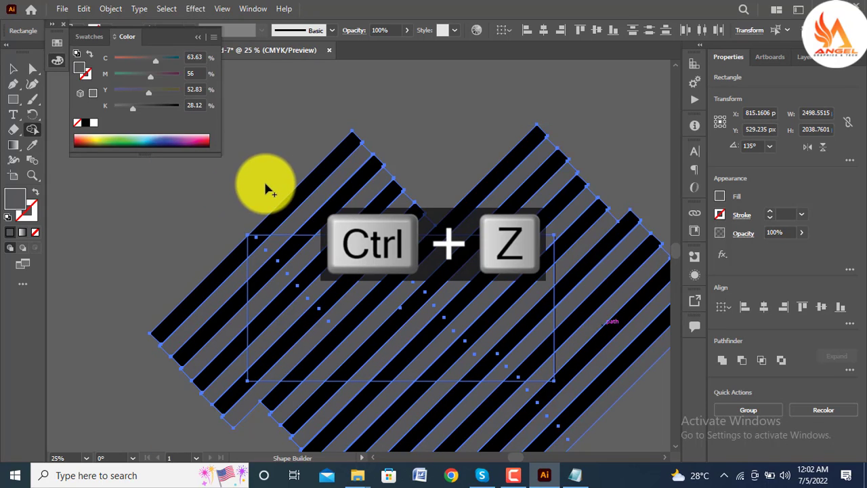
- Remove all stripe parts outside the background rectangle with Shape Builder and fit the artboard in the window
mouse_move(266, 185)
mouse_down()
mouse_move(374, 194)
mouse_move(444, 227)
mouse_move(524, 215)
mouse_move(582, 222)
mouse_move(597, 414)
mouse_up()
mouse_move(547, 428)
mouse_down()
mouse_move(248, 404)
mouse_move(194, 368)
mouse_move(185, 333)
mouse_move(197, 279)
mouse_up()
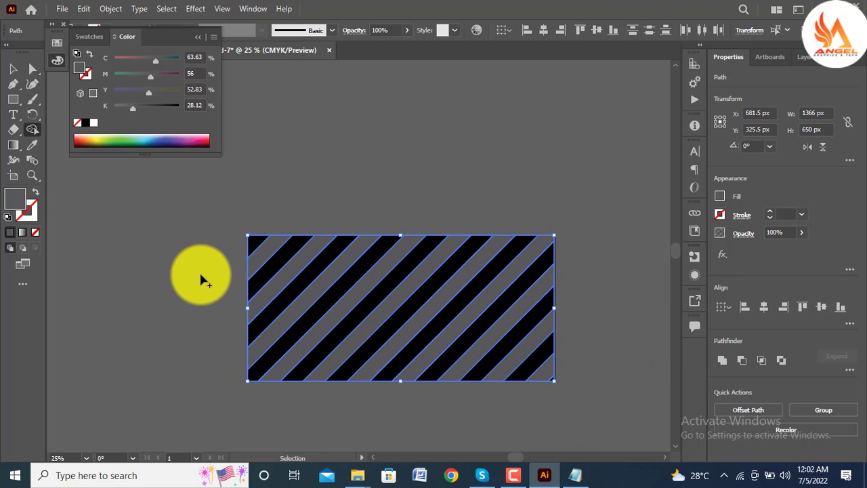
key(ctrl+0)
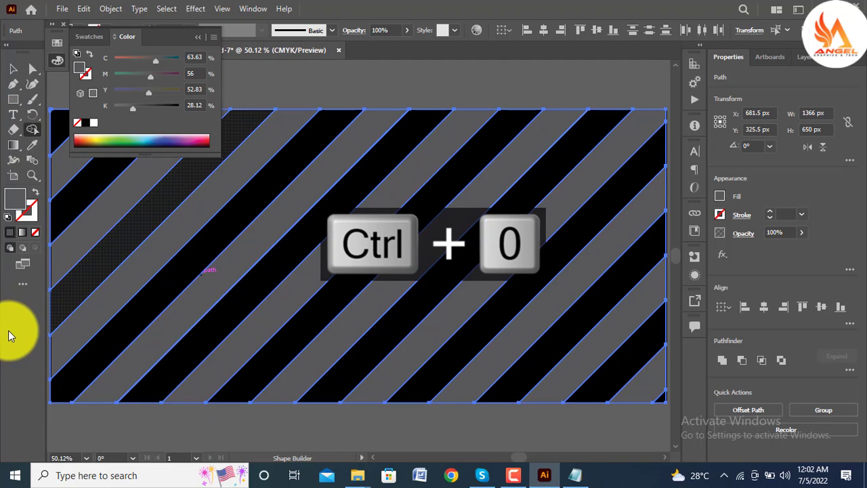
click(13, 69)
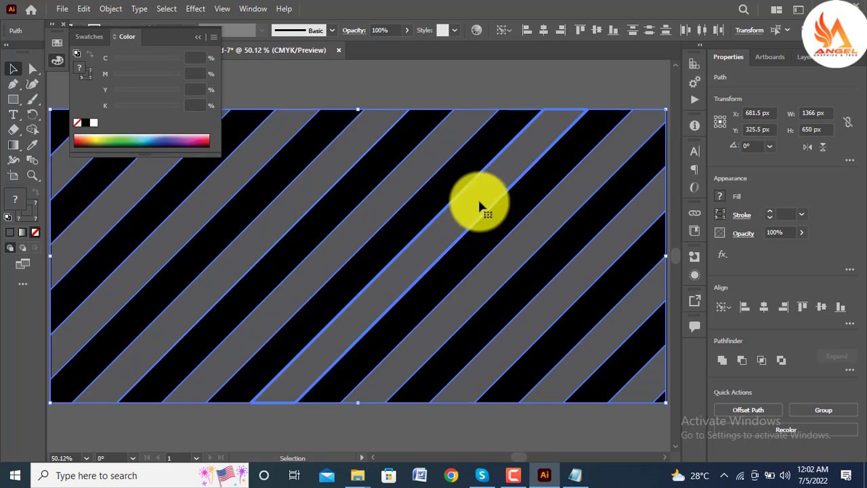
click(717, 196)
click(661, 241)
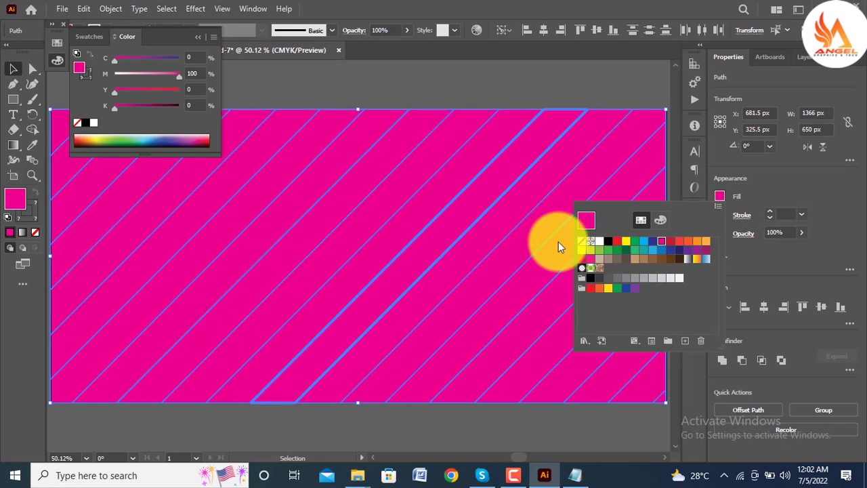
key(ctrl+z)
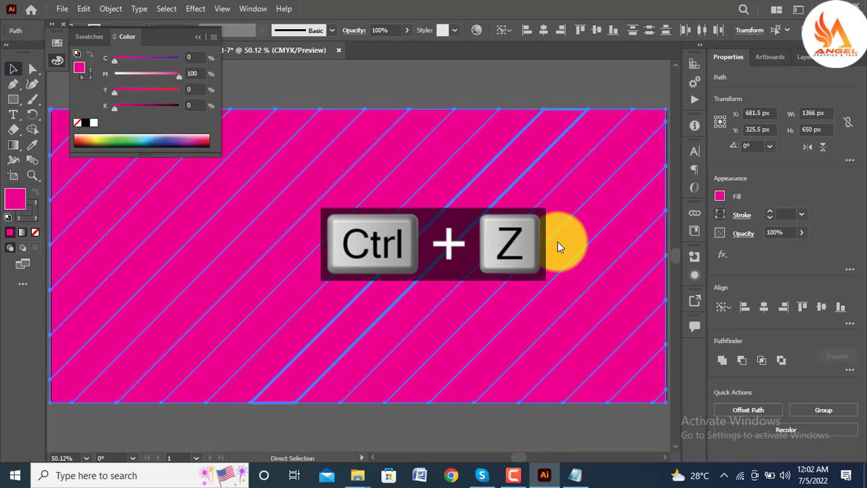
key(ctrl+z)
key(v)
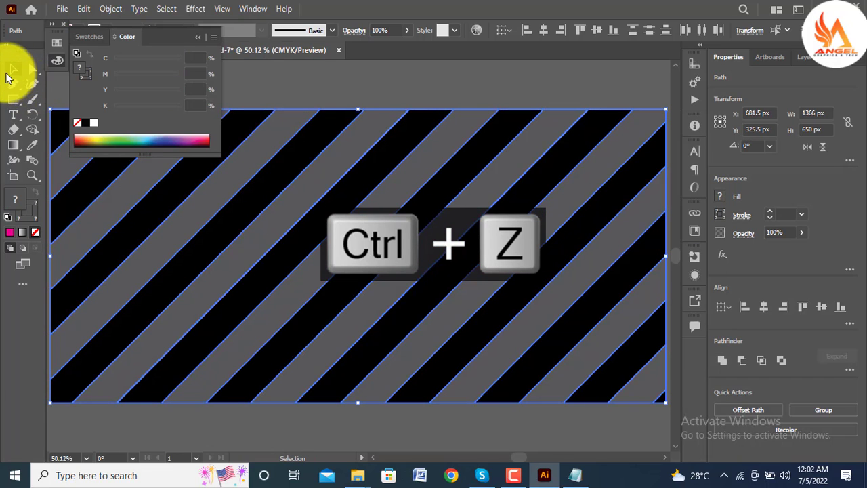
key(a)
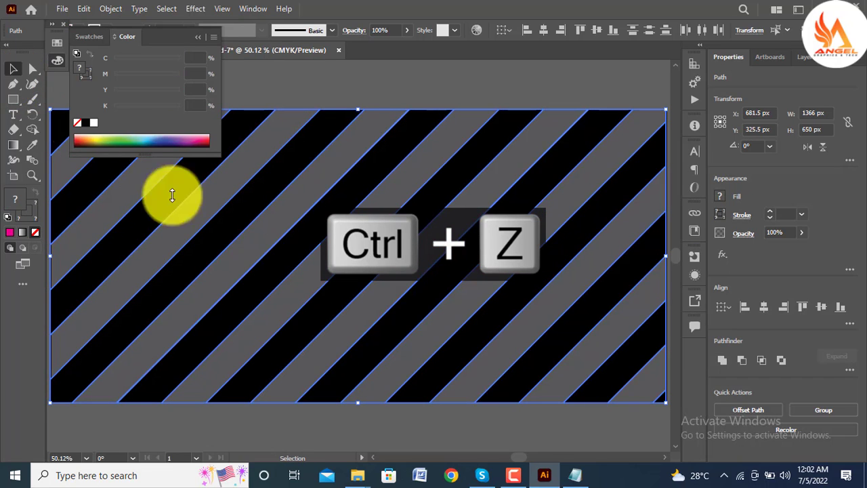
- Copy the hex color ed217c from the Notepad list and fill the gray stripe right of the artboard's center with it
click(292, 415)
key(v)
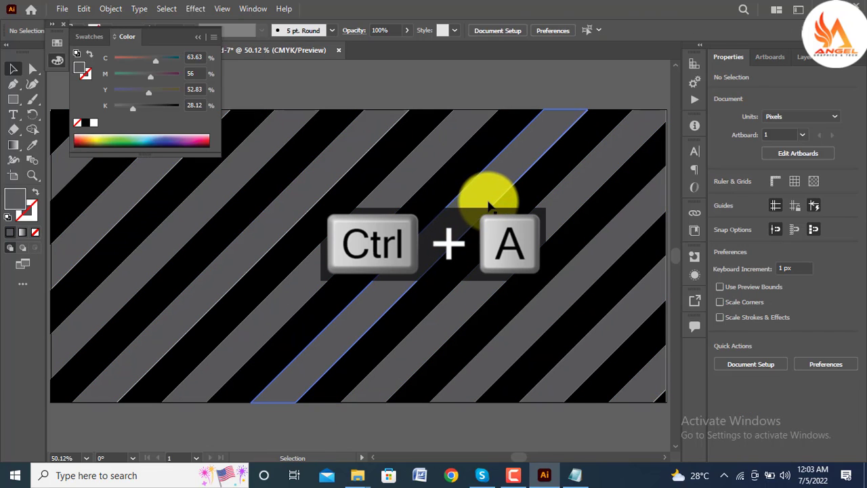
key(ctrl+a)
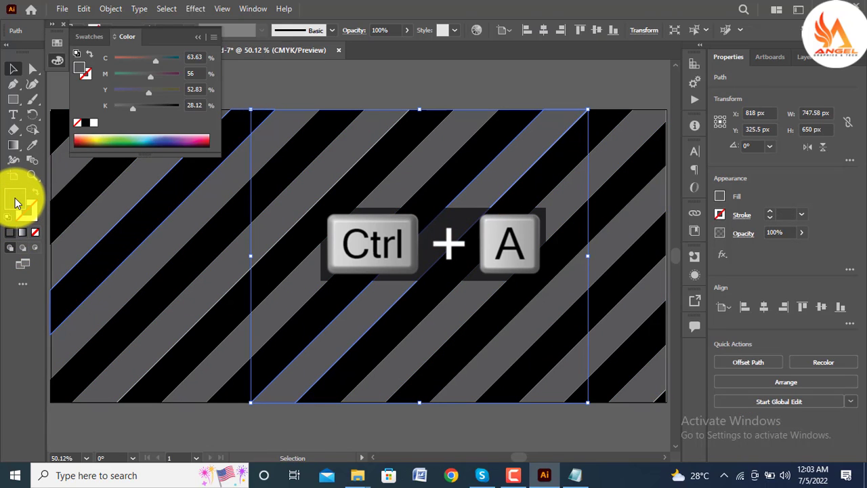
double_click(17, 203)
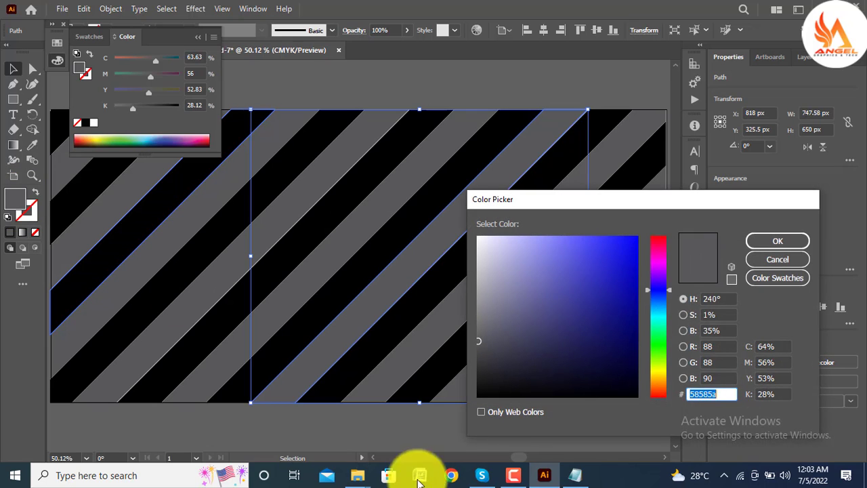
click(575, 475)
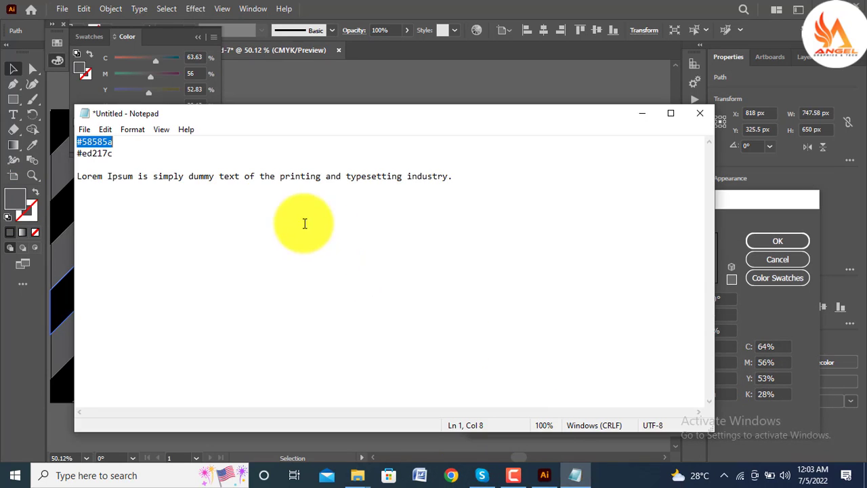
drag(114, 153, 82, 154)
key(ctrl+c)
click(720, 233)
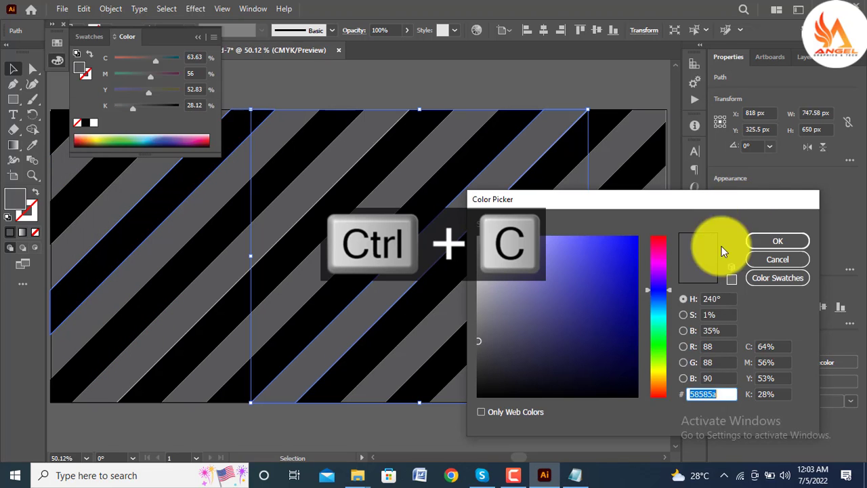
double_click(704, 394)
key(ctrl+v)
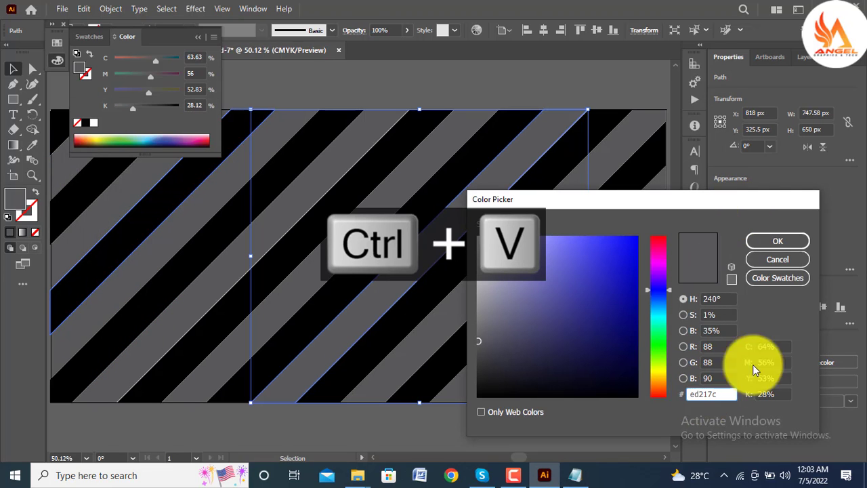
click(768, 242)
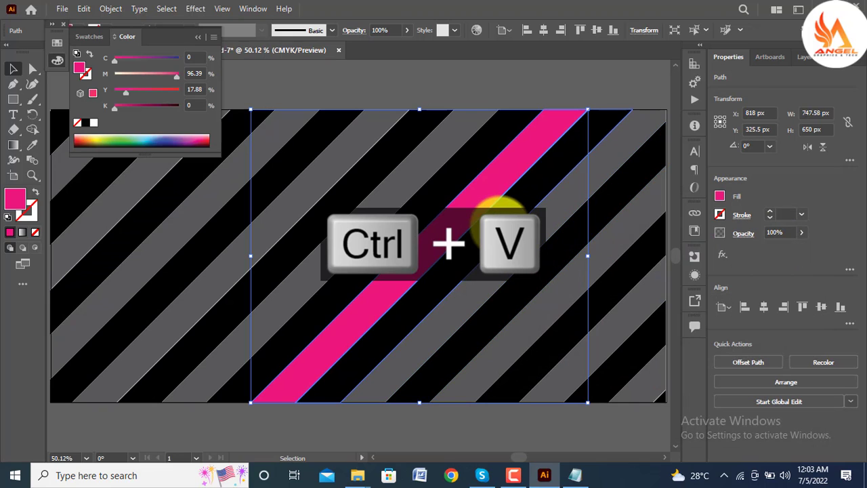
- Fill the black stripe directly to the right of the pink stripe with color ed217c
click(503, 223)
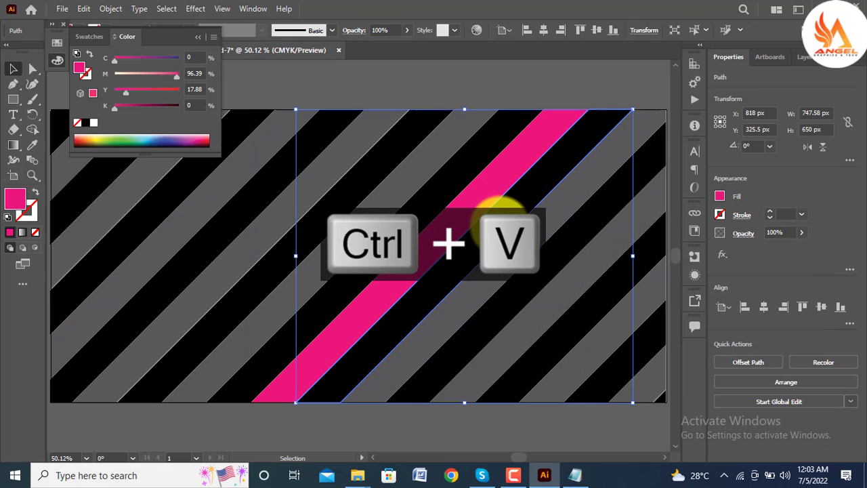
double_click(6, 201)
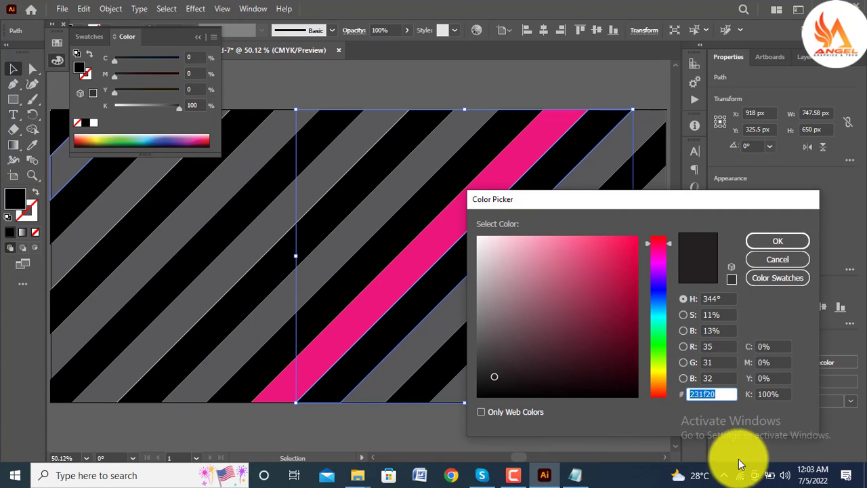
key(ctrl+v)
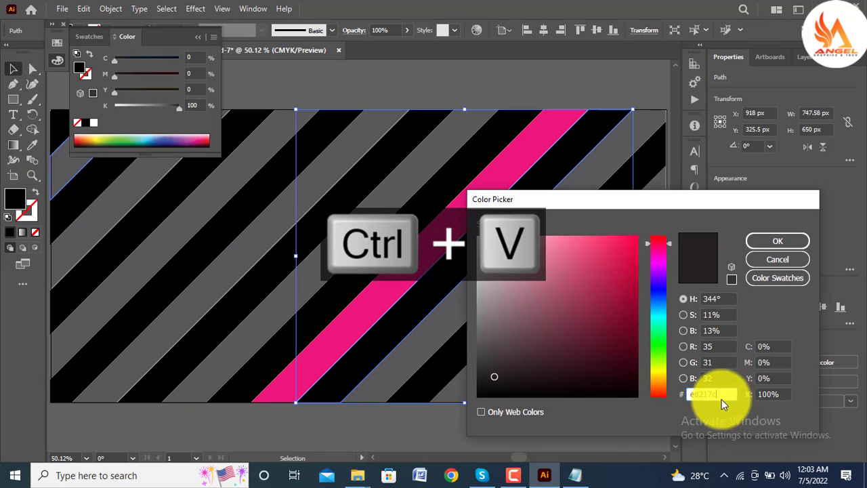
click(764, 242)
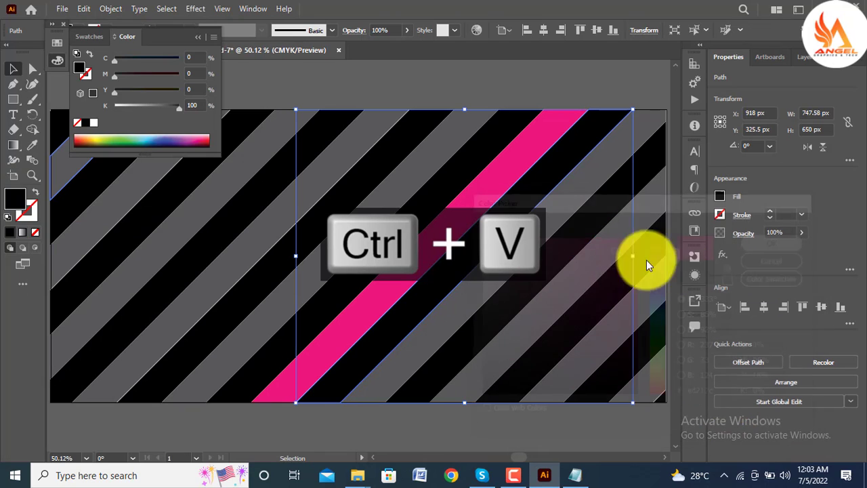
key(a)
ctrl+shift+click(479, 283)
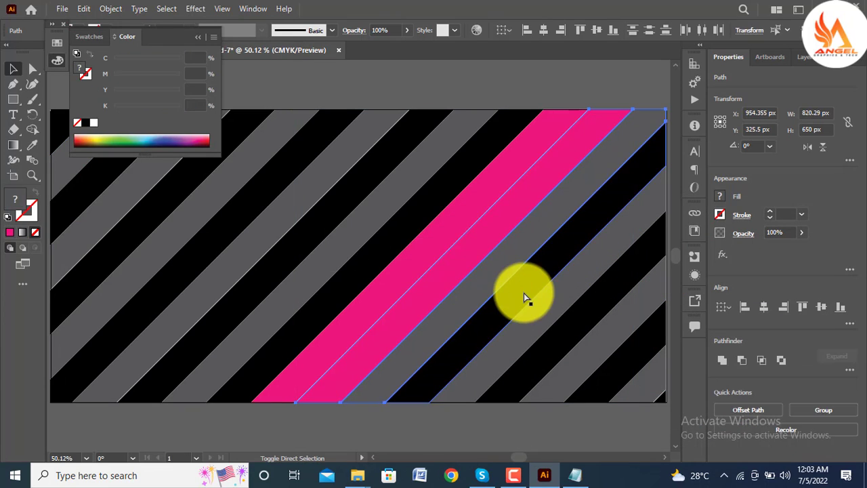
ctrl+shift+click(523, 293)
click(489, 280)
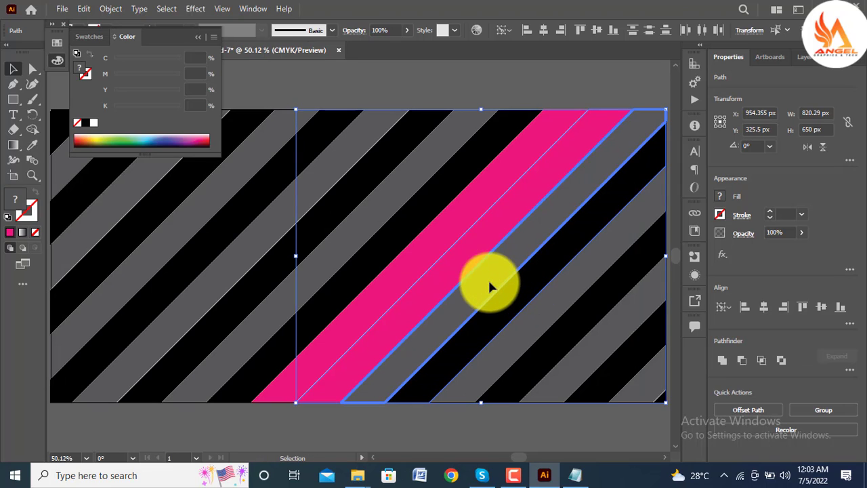
ctrl+shift+click(522, 314)
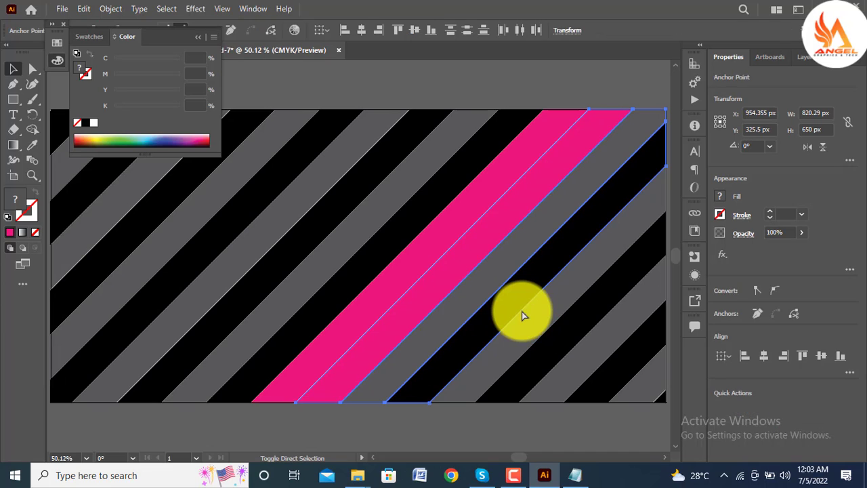
click(458, 422)
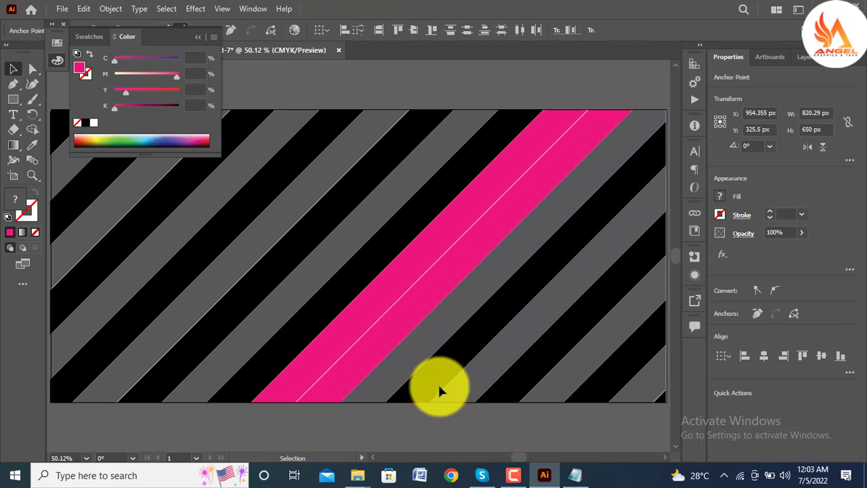
- Fill the gray stripe bordering the two pink stripes on the right with color ed217c
click(423, 354)
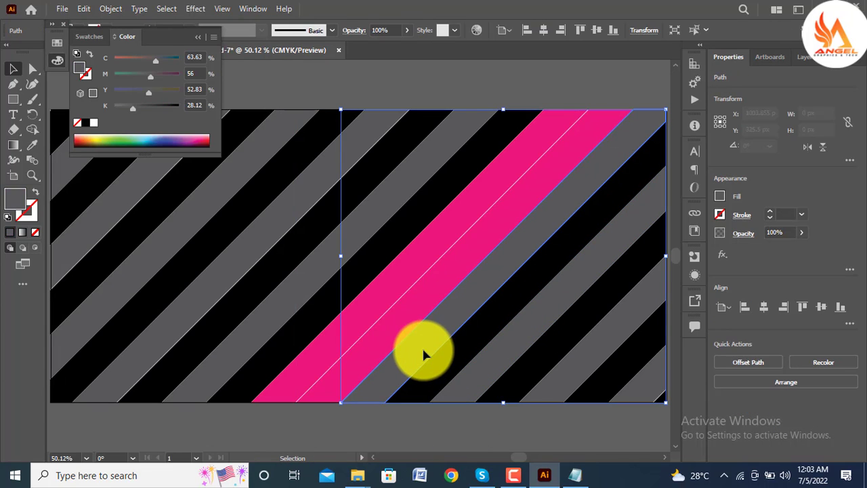
double_click(11, 204)
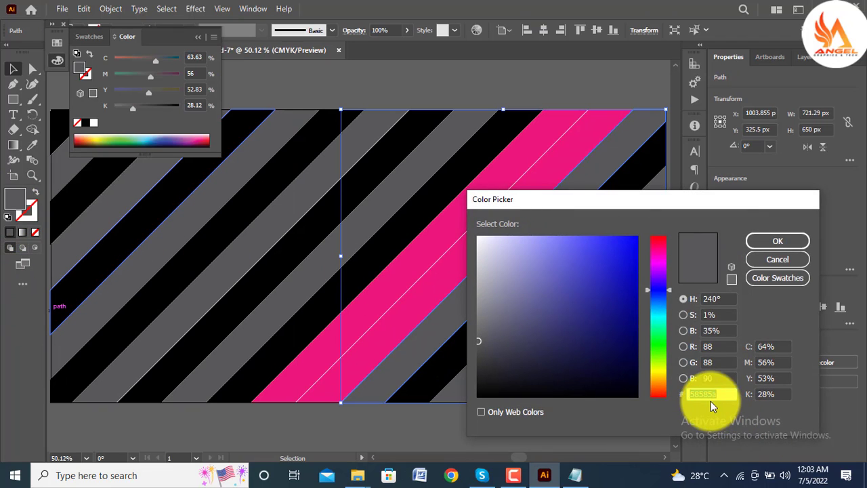
key(ctrl+v)
click(779, 241)
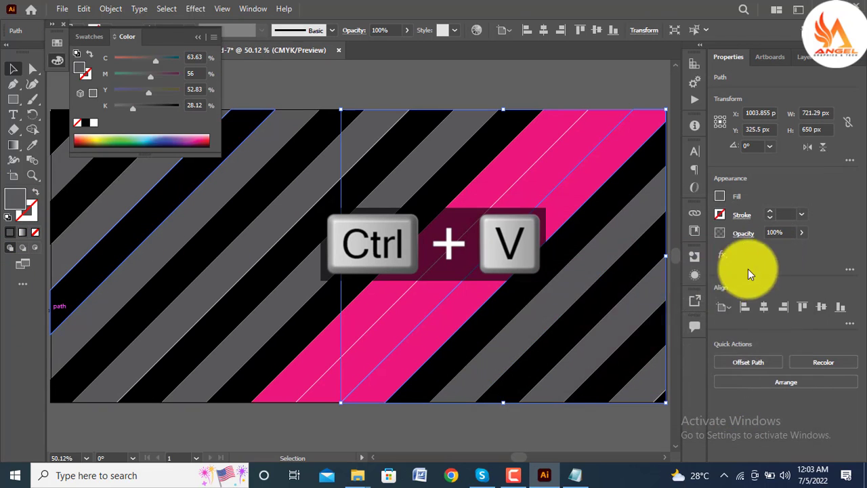
- Try the magenta swatch as the fill of the black stripe right of the pink band, and undo it
click(525, 299)
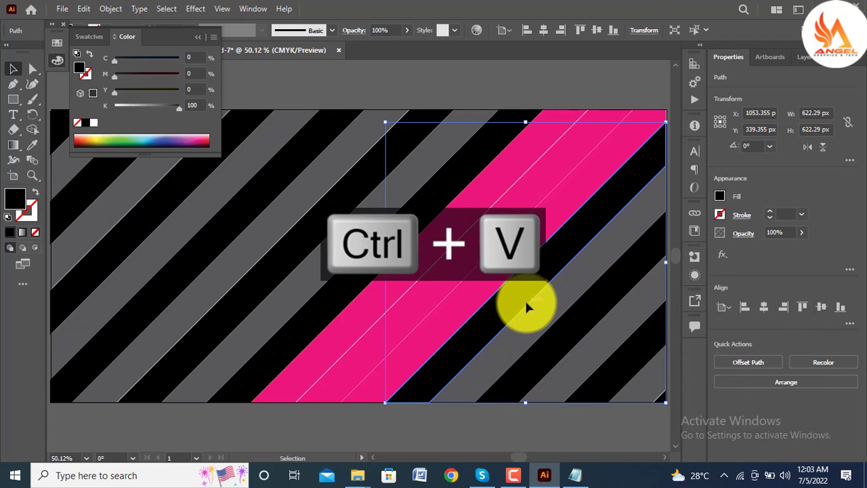
click(720, 196)
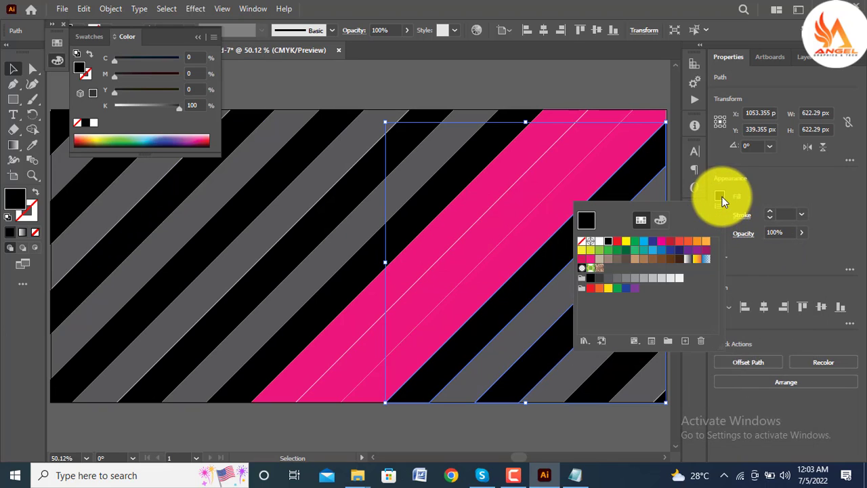
click(661, 241)
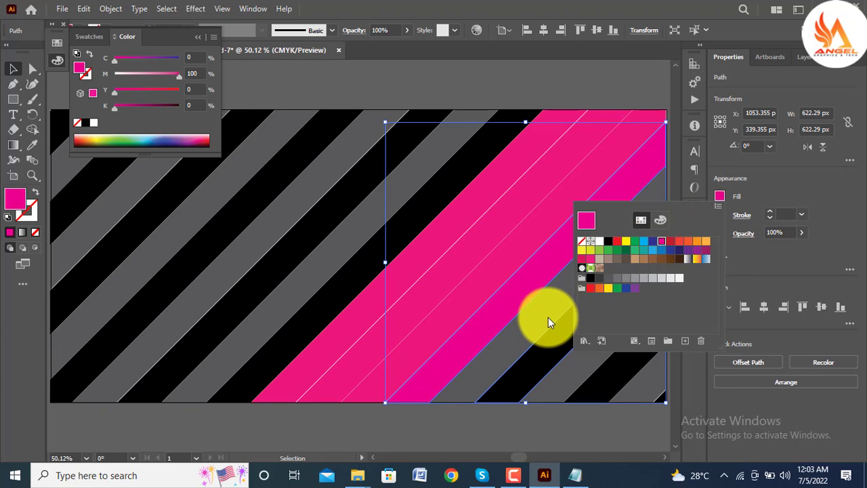
key(ctrl+z)
key(ctrl+z)
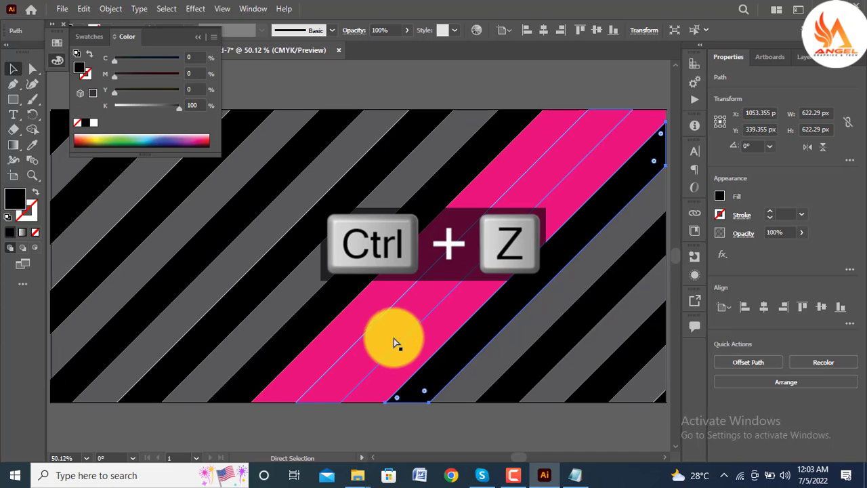
key(ctrl+z)
- Fill the black stripe directly right of the three pink stripes with color ed217c
double_click(14, 198)
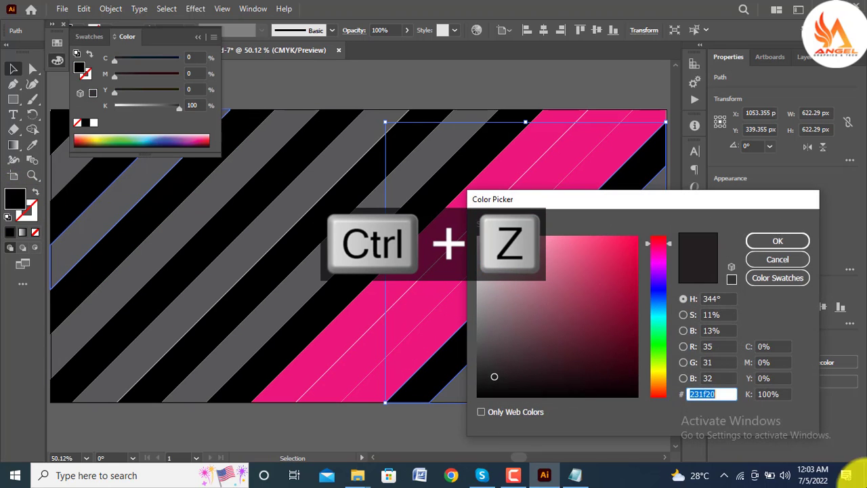
text(ed217c)
click(799, 241)
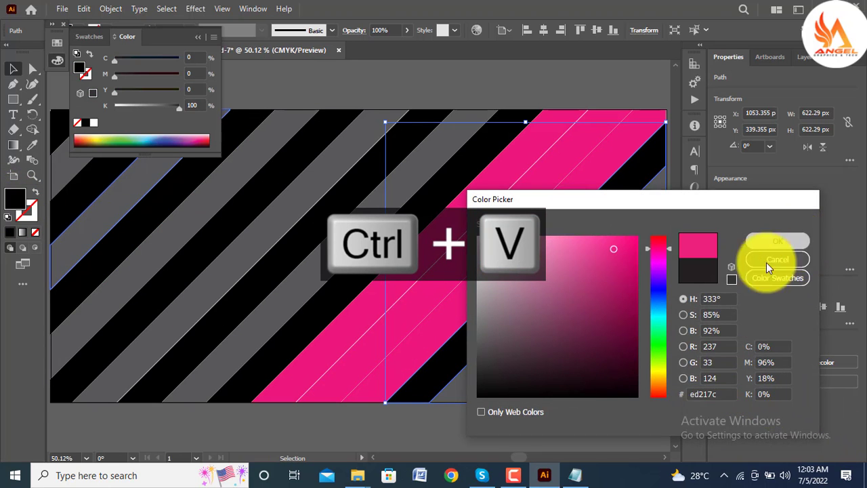
- Fill the gray stripe directly right of the four pink stripes with color ed217c
click(549, 309)
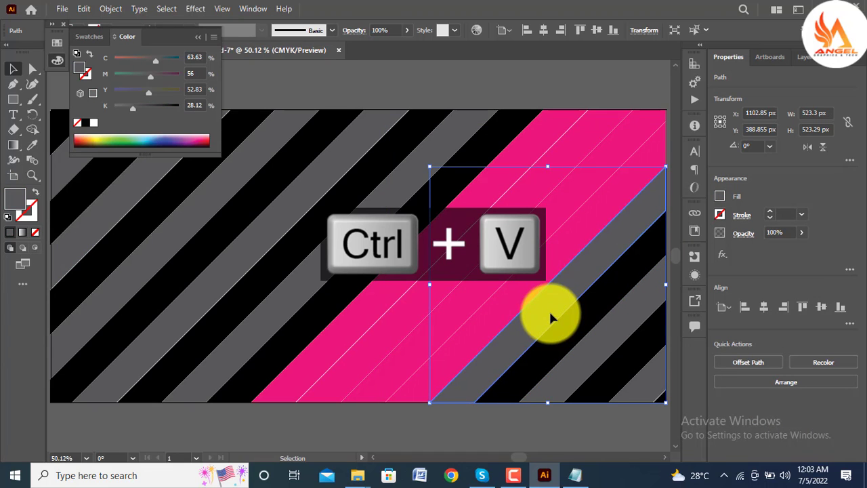
double_click(12, 210)
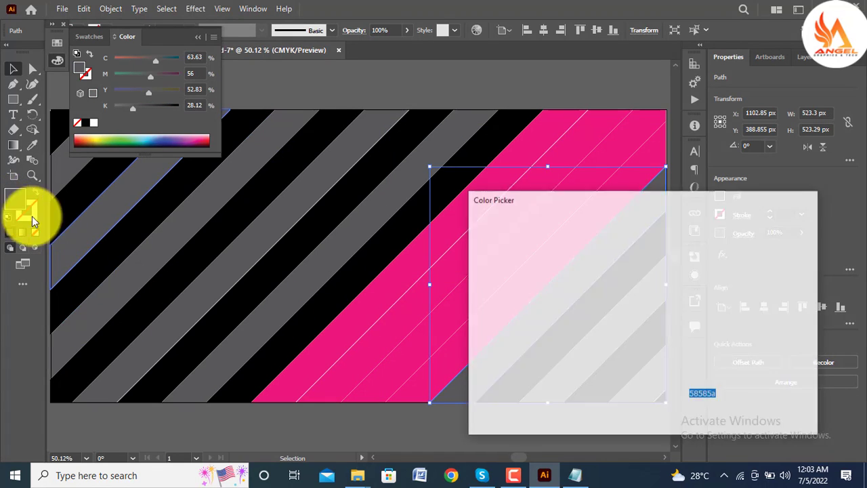
text(ed217c)
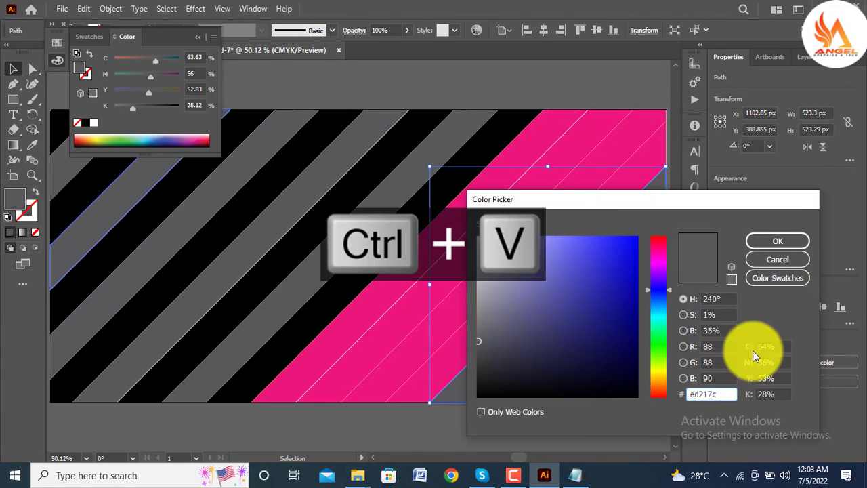
click(779, 243)
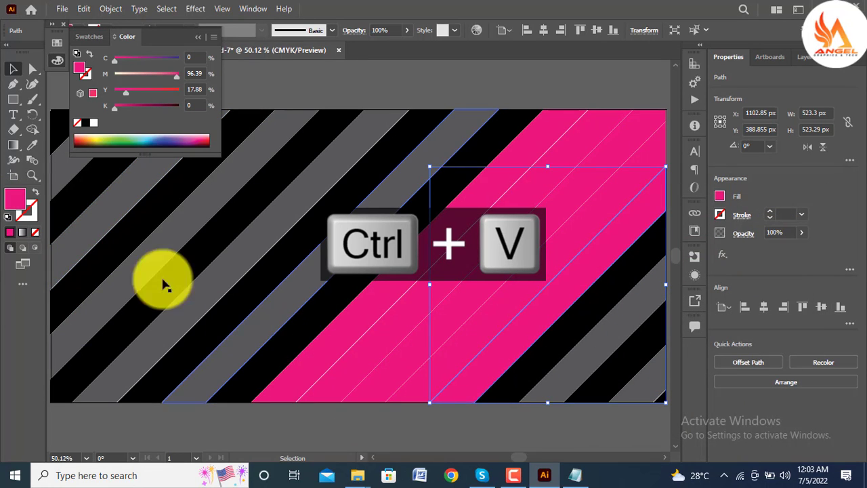
- Select all the artwork and merge the five pink stripes into one wide band with Shape Builder
click(278, 93)
key(ctrl+a)
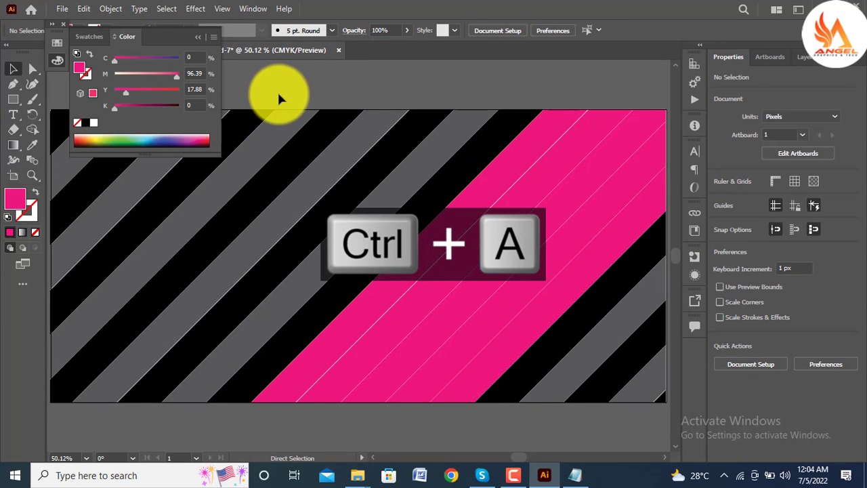
click(32, 129)
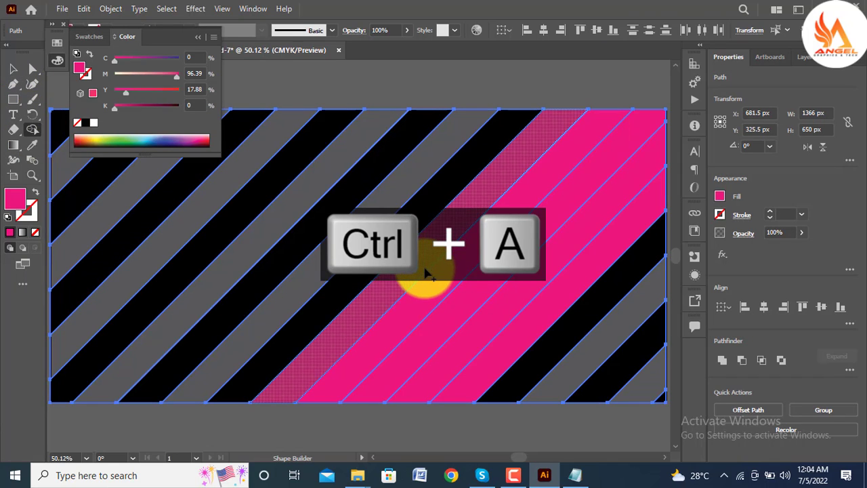
drag(424, 271, 532, 331)
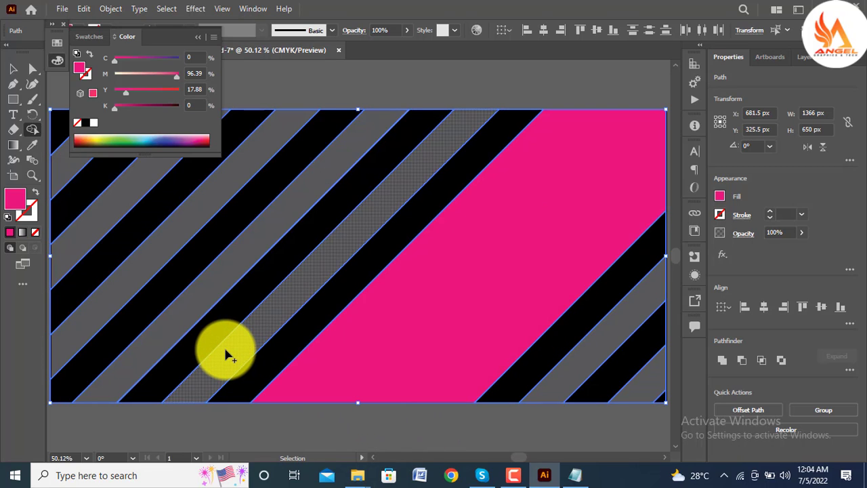
- Select all the striped artwork and group it
key(ctrl+a)
key(v)
key(ctrl+g)
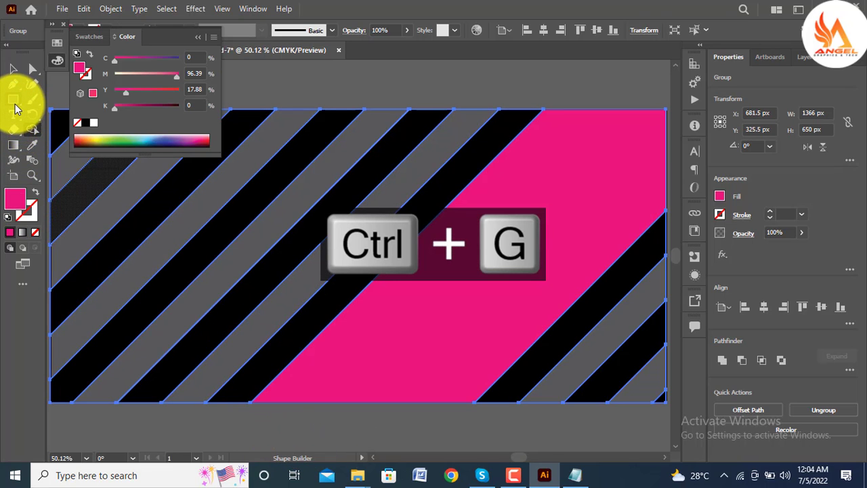
- Draw a rotated hexagon about 600 px by 624 px over the upper edge of the stripes and set its fill to none
drag(16, 107, 53, 136)
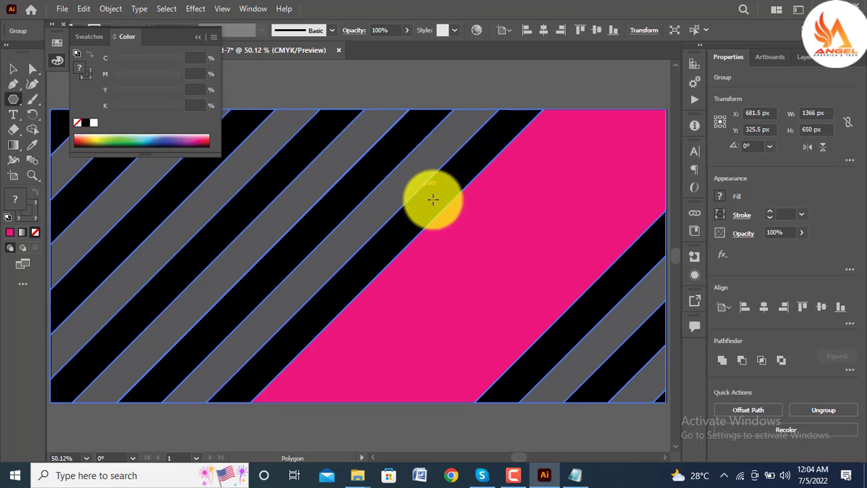
drag(433, 199, 447, 327)
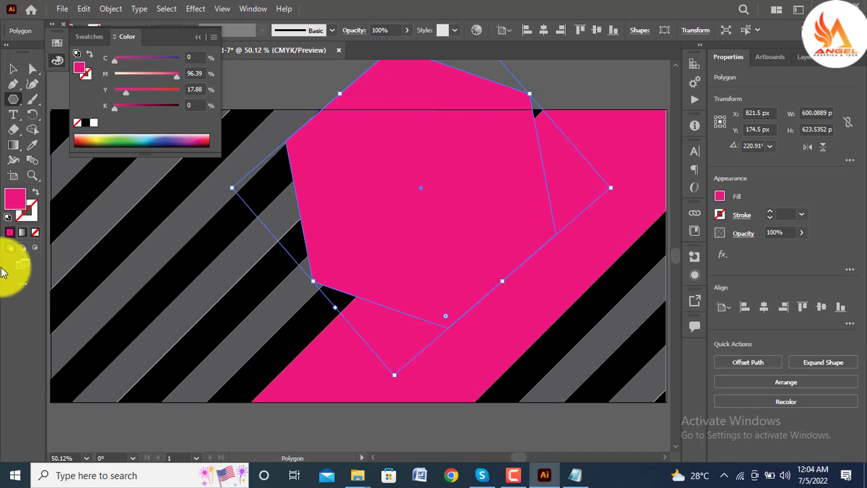
click(34, 235)
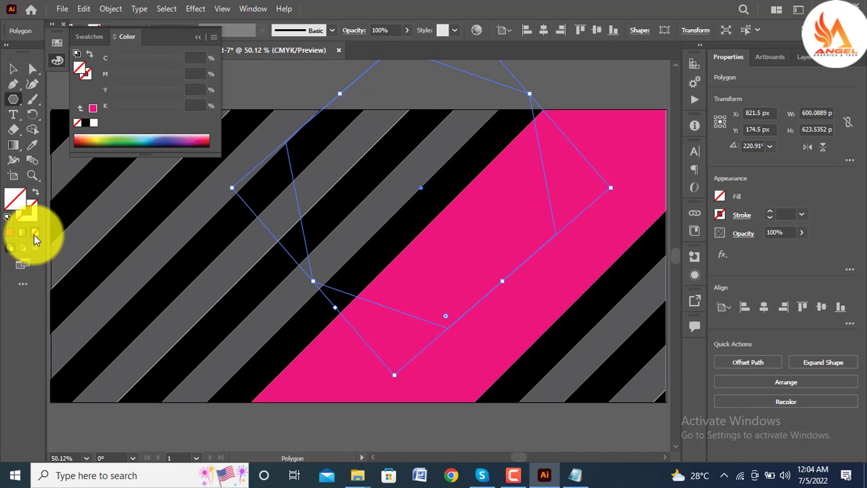
- Give the hexagon a magenta swatch stroke with a weight of 60 pt
click(13, 68)
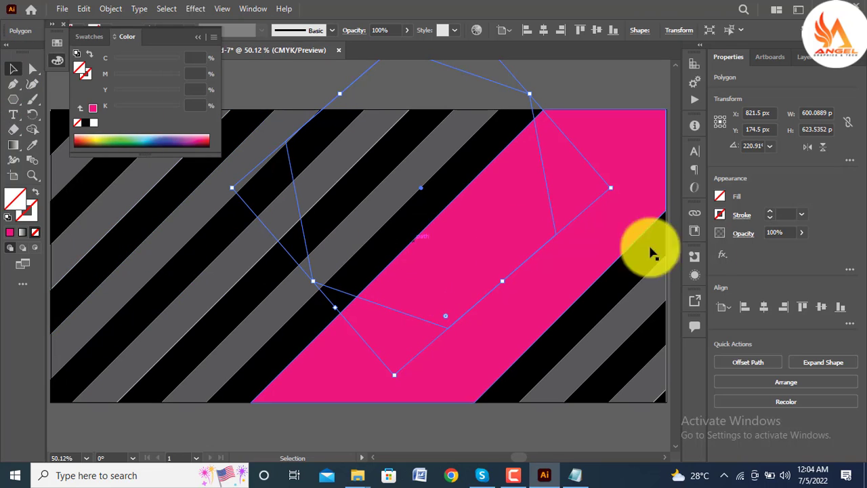
click(720, 215)
click(721, 216)
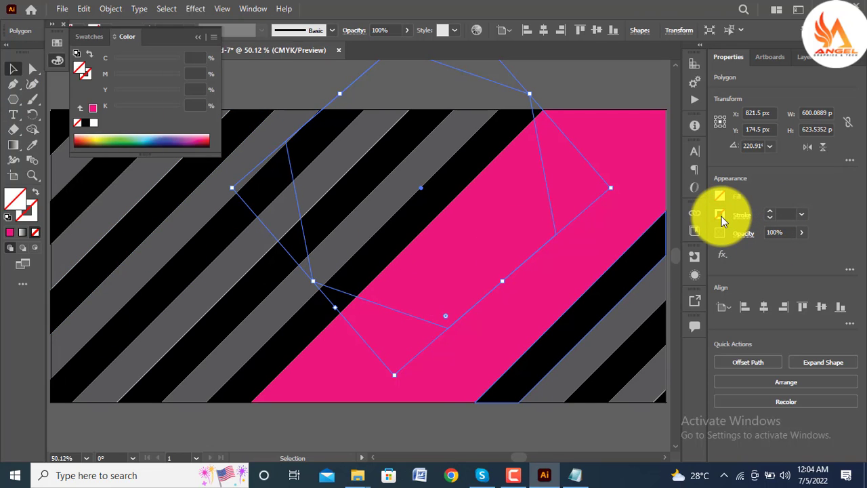
click(721, 216)
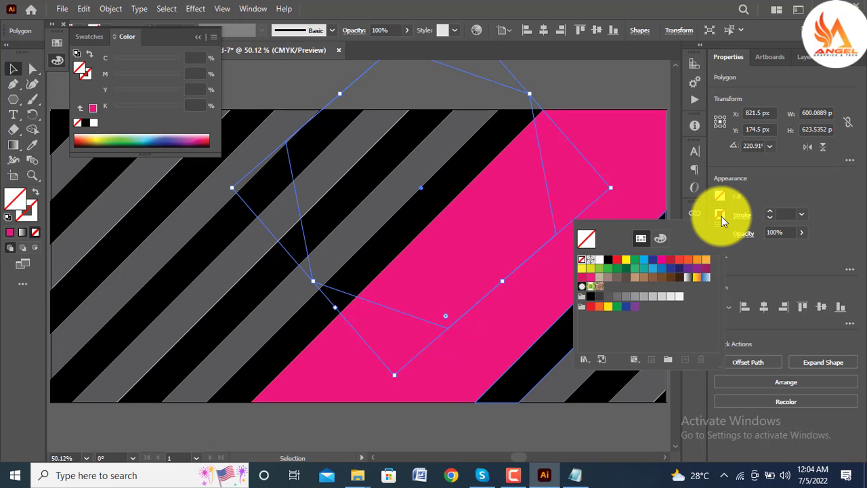
click(662, 261)
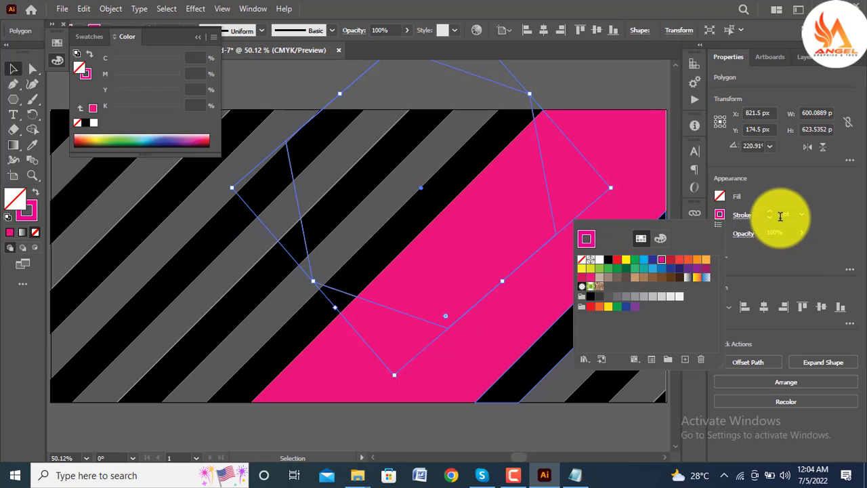
click(780, 217)
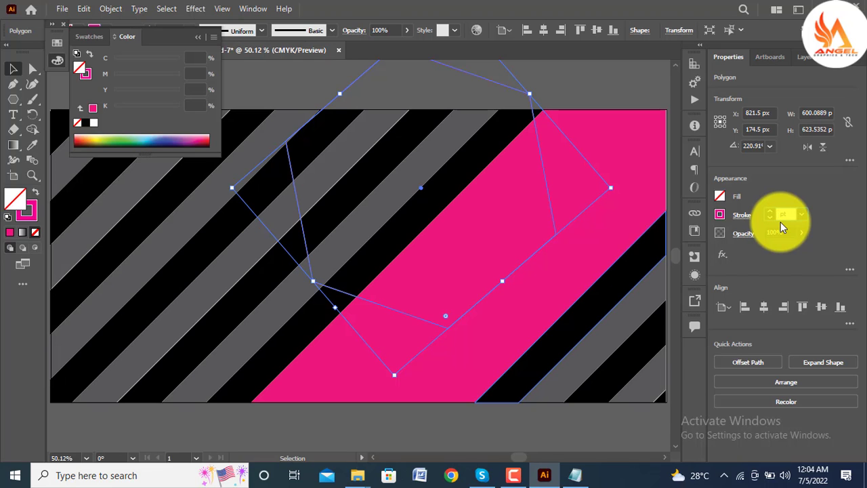
key(Return)
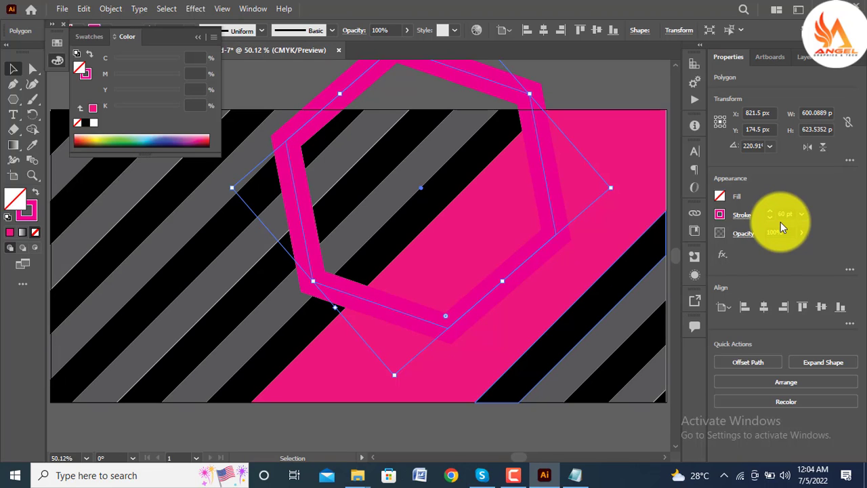
- Move the hexagon onto the wide pink band, centered at about X 1000.5 px and Y 347.5 px
drag(445, 342, 476, 358)
key(ctrl+z)
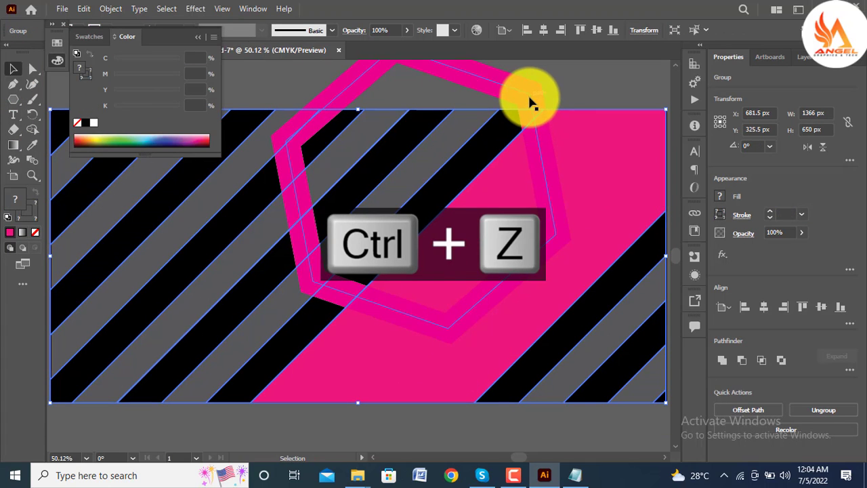
drag(527, 92, 613, 178)
key(ctrl+0)
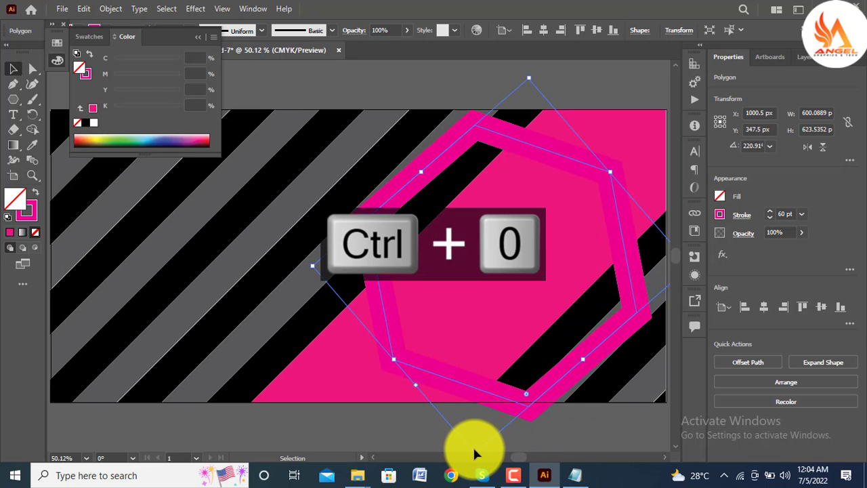
click(393, 441)
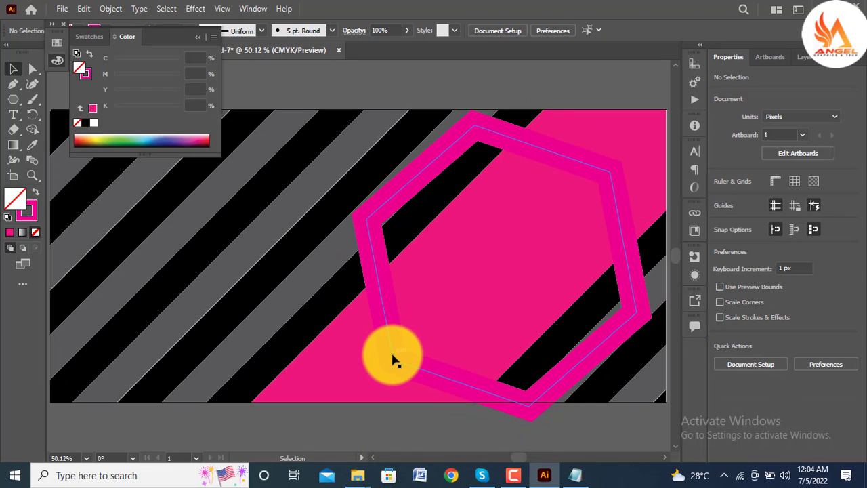
- Scale the hexagon down to about 548 by 570 px and rotate it to about 226.4°
click(467, 382)
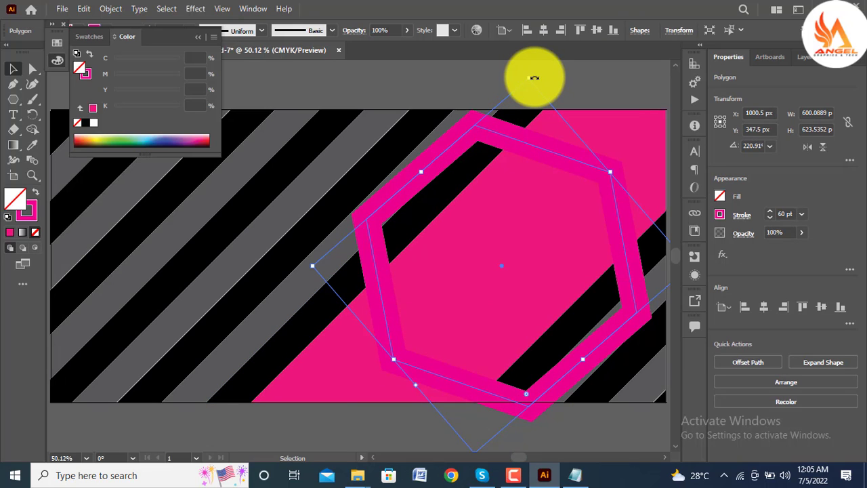
mouse_move(529, 78)
mouse_down()
mouse_move(527, 112)
mouse_move(527, 95)
mouse_up()
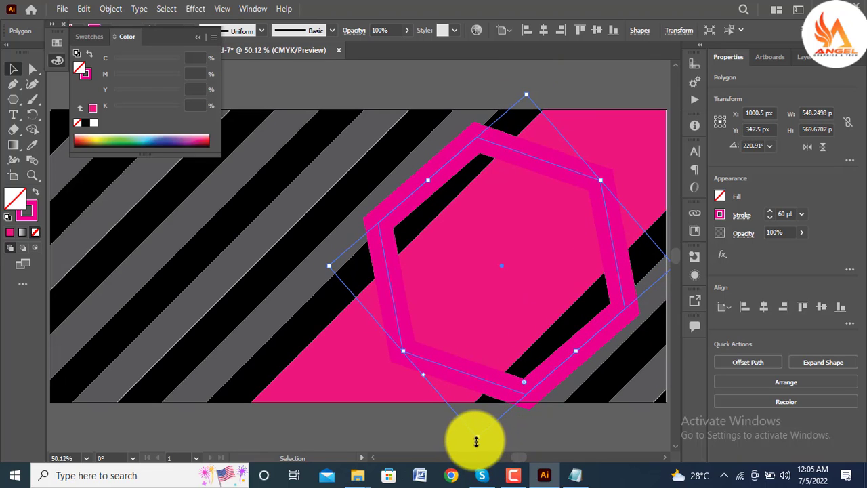
drag(474, 441, 489, 444)
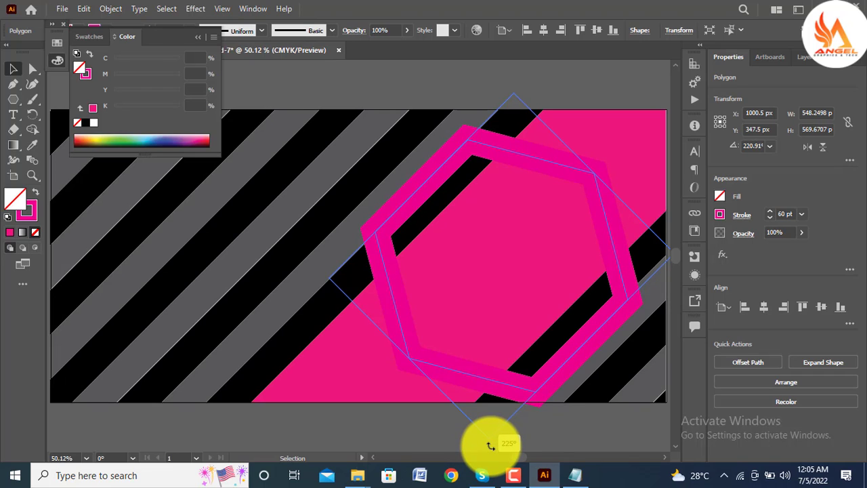
drag(489, 445, 492, 445)
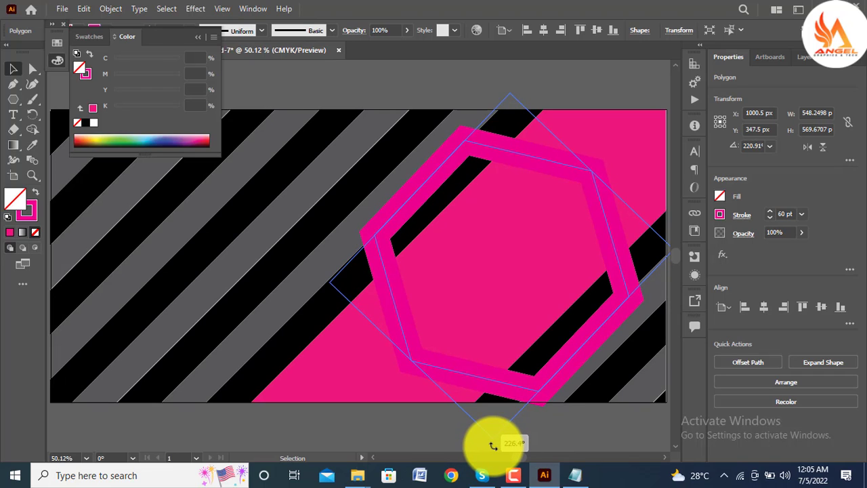
drag(494, 446, 494, 446)
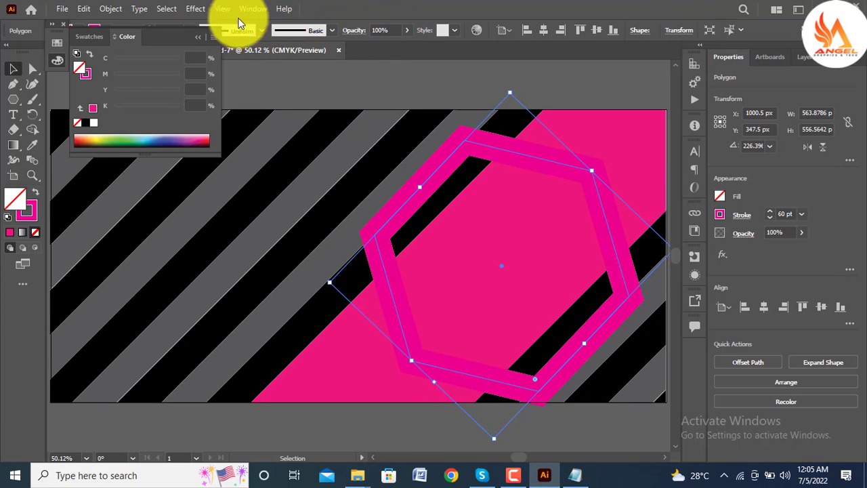
- Apply a black Multiply drop shadow to the hexagon with 75% opacity, 7 px X and Y offsets and 5 px blur
click(192, 11)
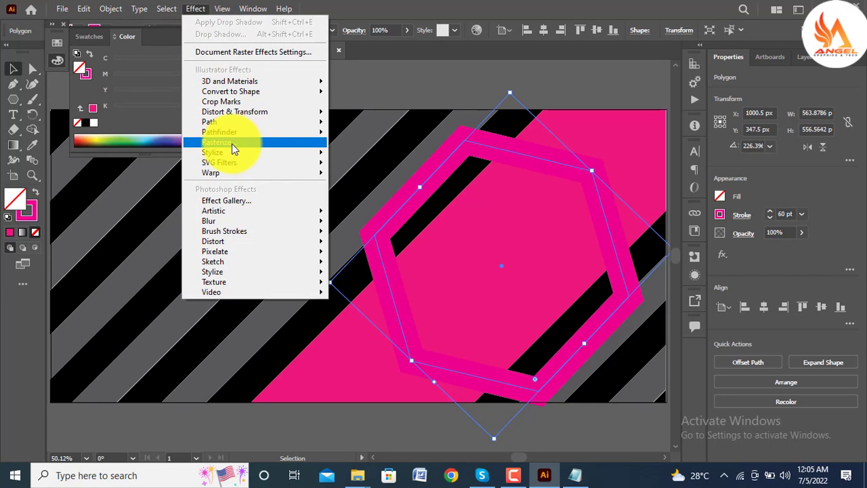
mouse_move(231, 152)
click(354, 155)
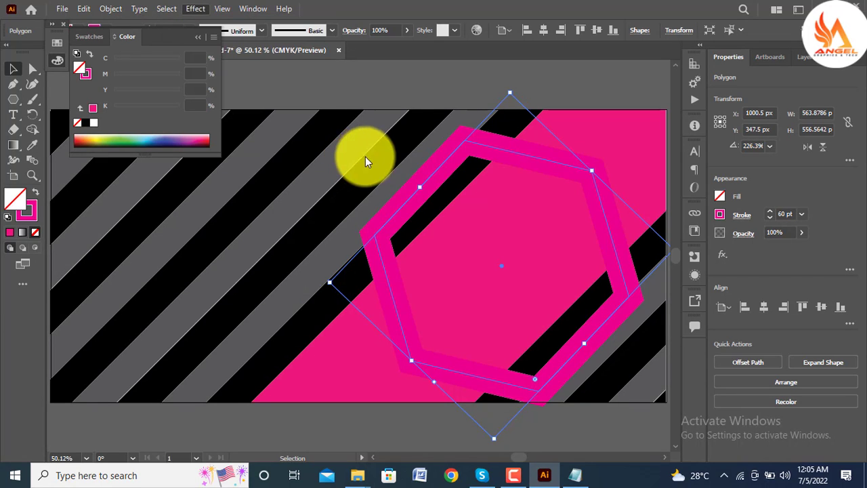
click(597, 302)
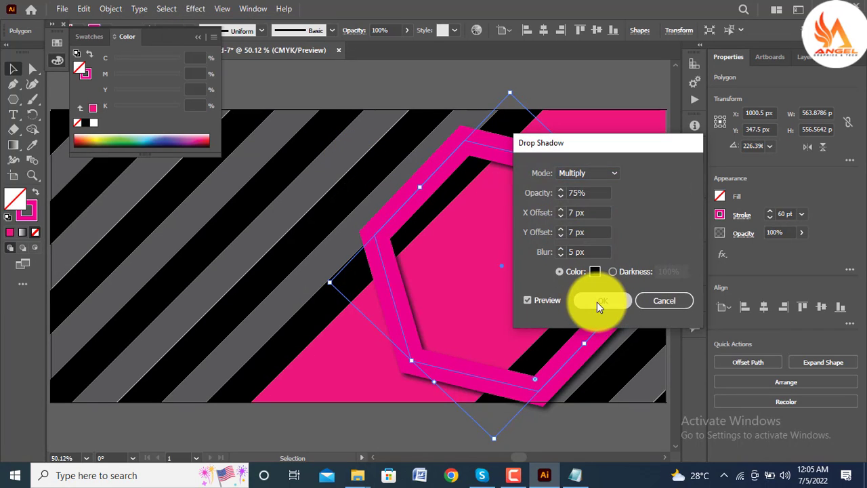
click(593, 440)
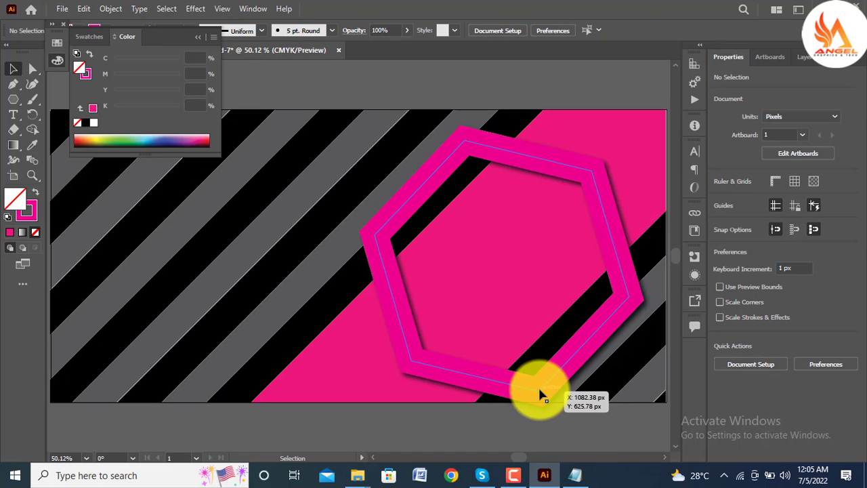
- Shrink the hexagon to about 545 by 538 px and reposition it at about X 1020.5 px, Y 324.5 px
click(539, 390)
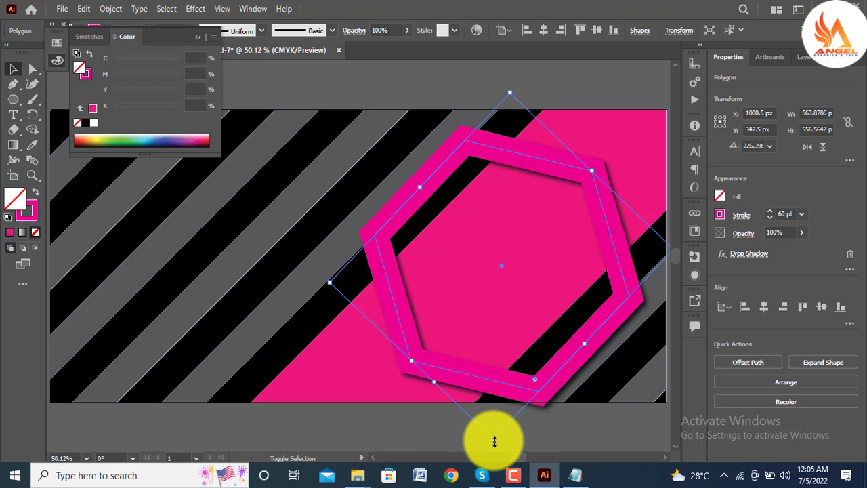
drag(494, 441, 495, 432)
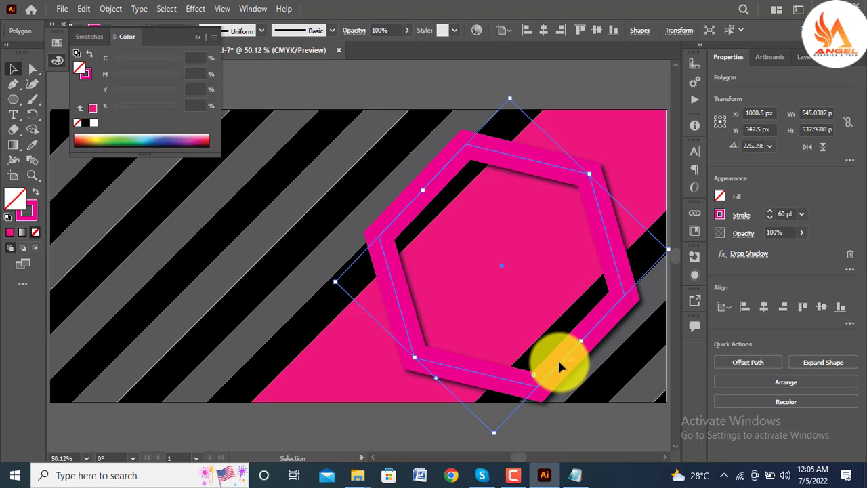
drag(559, 361, 566, 357)
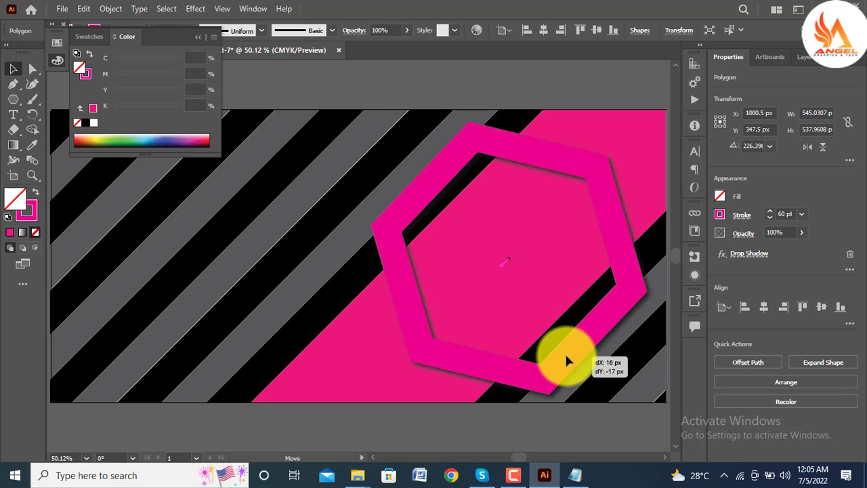
drag(566, 356, 562, 362)
key(Right)
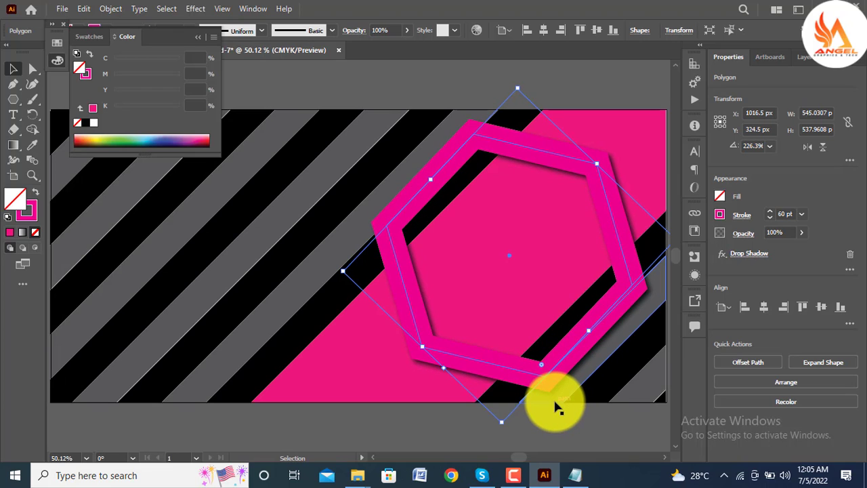
key(Right)
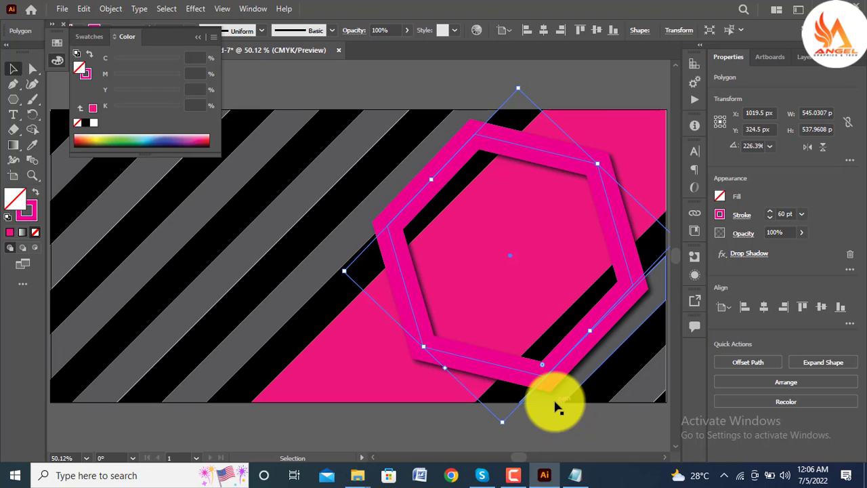
key(Right)
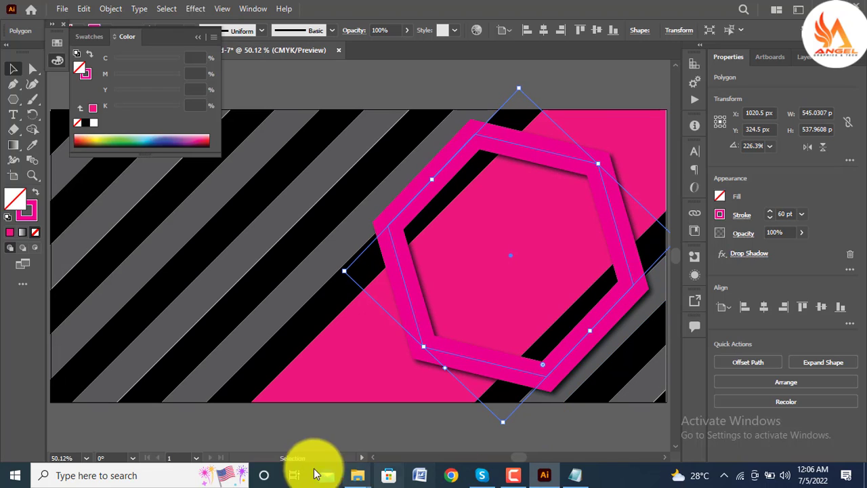
click(330, 435)
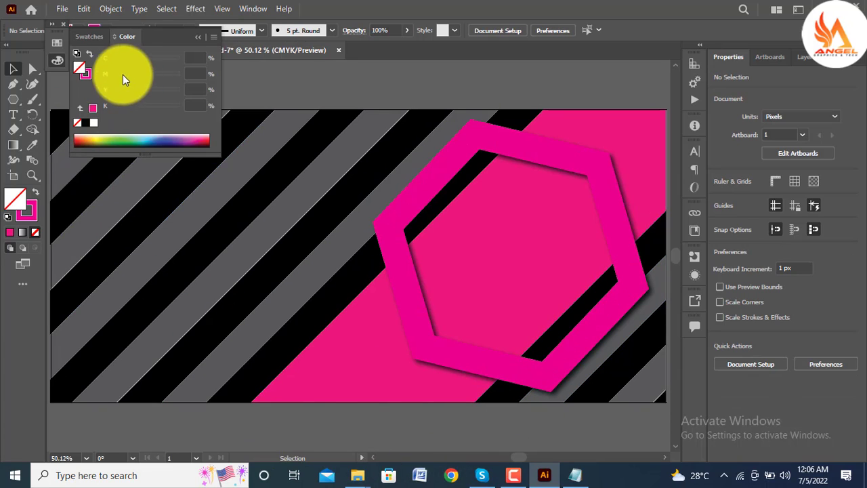
- Collapse the Color panel and check the photo in the other open document before returning to the banner
click(192, 33)
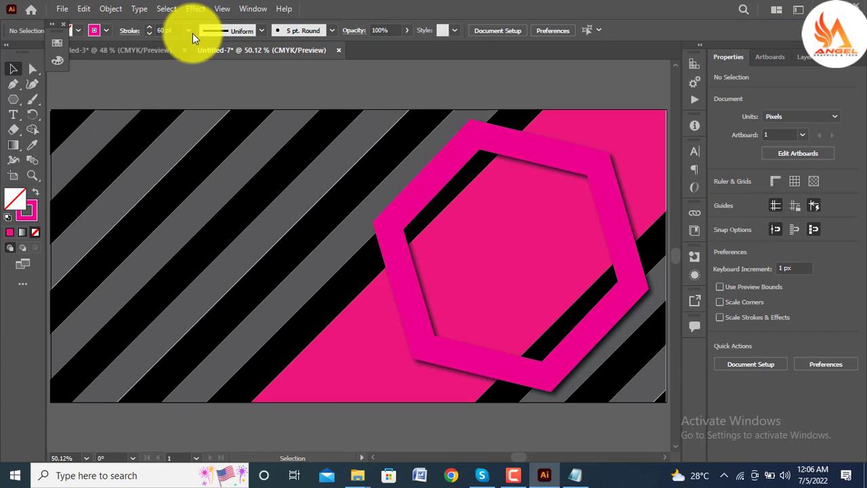
click(100, 46)
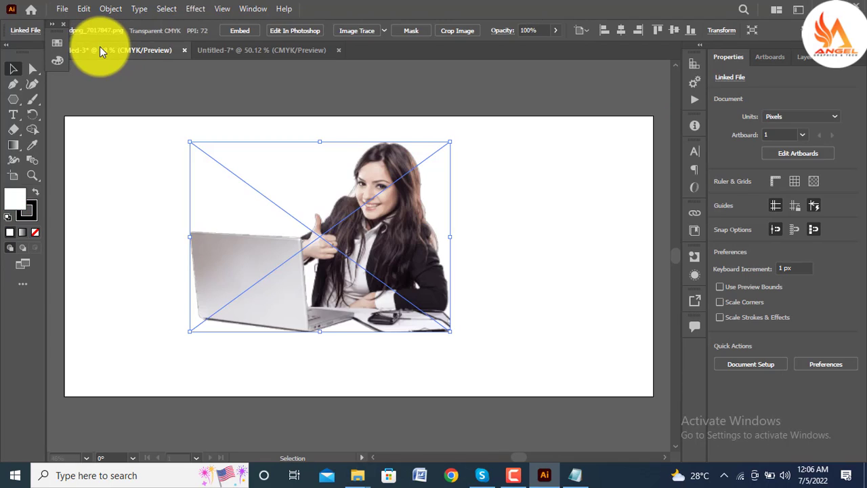
click(254, 51)
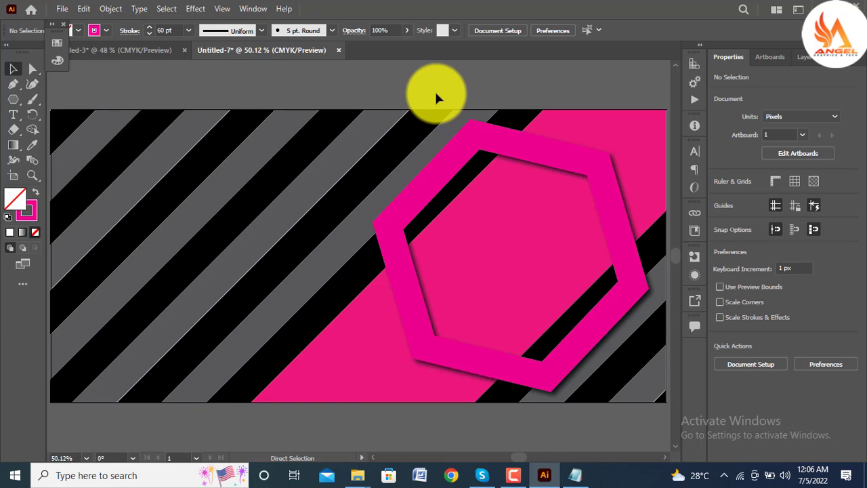
- Outline the strokes of all the artwork and remove the pink area inside the hexagon with Shape Builder
key(ctrl+a)
click(111, 9)
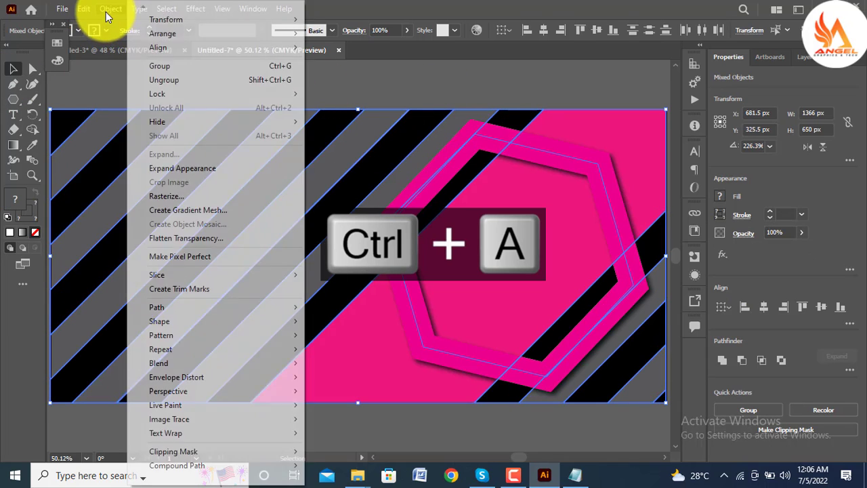
mouse_move(273, 309)
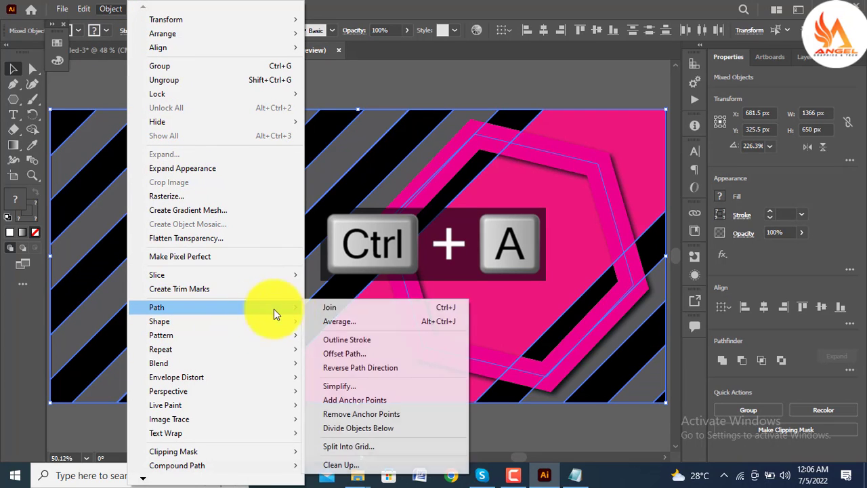
click(343, 344)
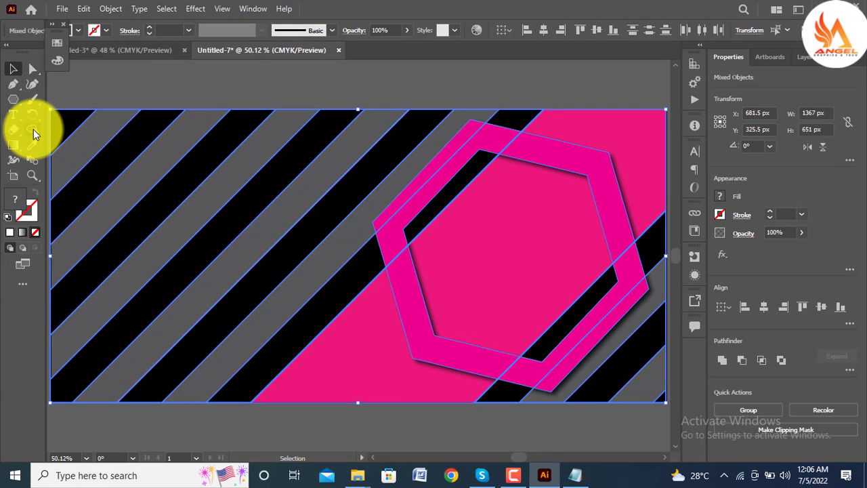
click(33, 129)
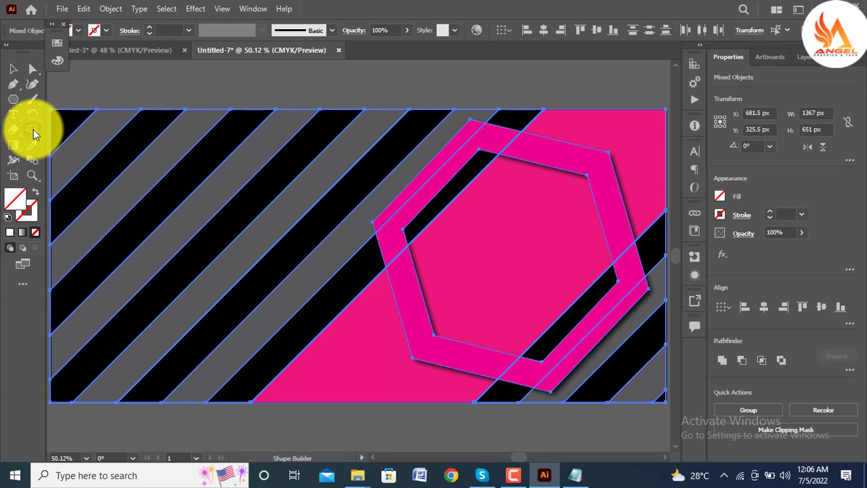
click(492, 240)
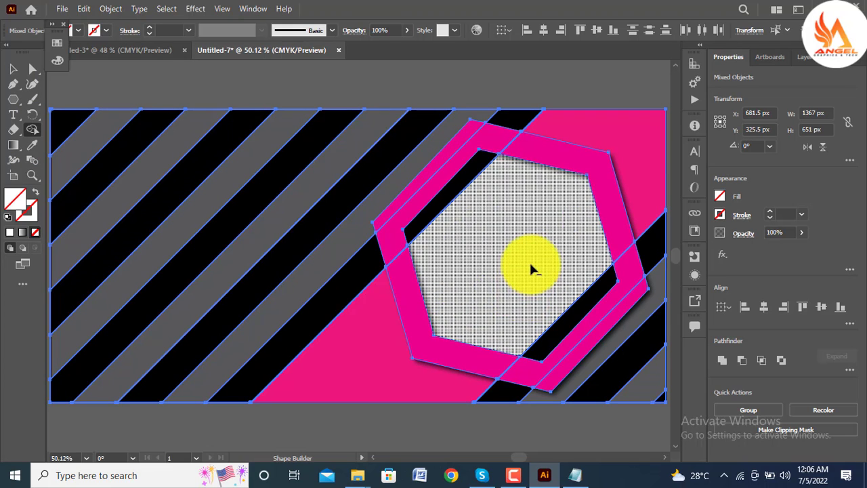
- Bring the woman's photo from the other open document into the banner and place it over the hexagon at about X 977.5 px, Y 334 px
click(98, 50)
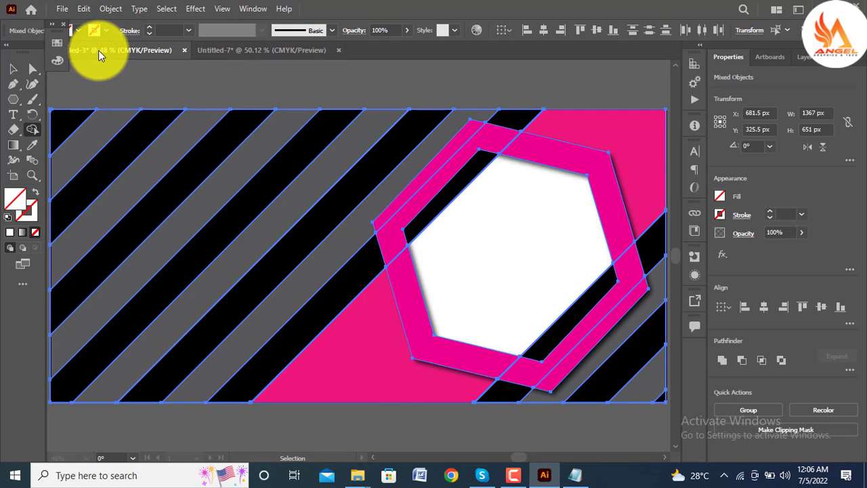
scroll(286, 57, up, 5)
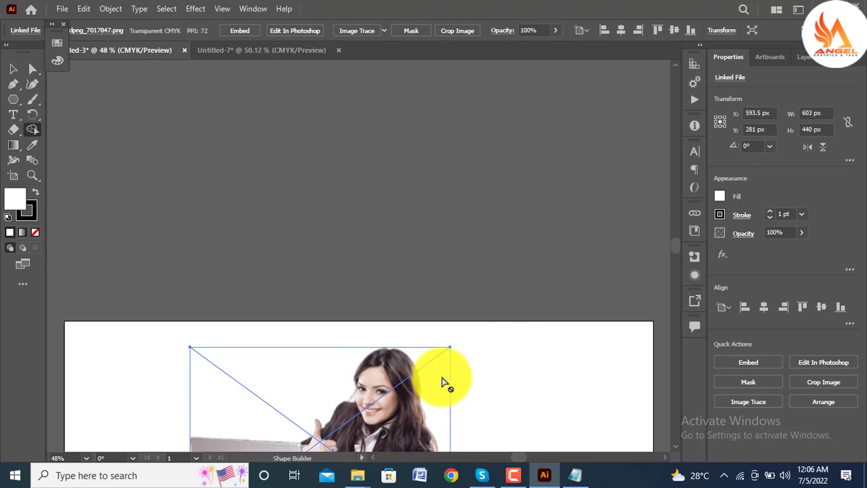
click(12, 69)
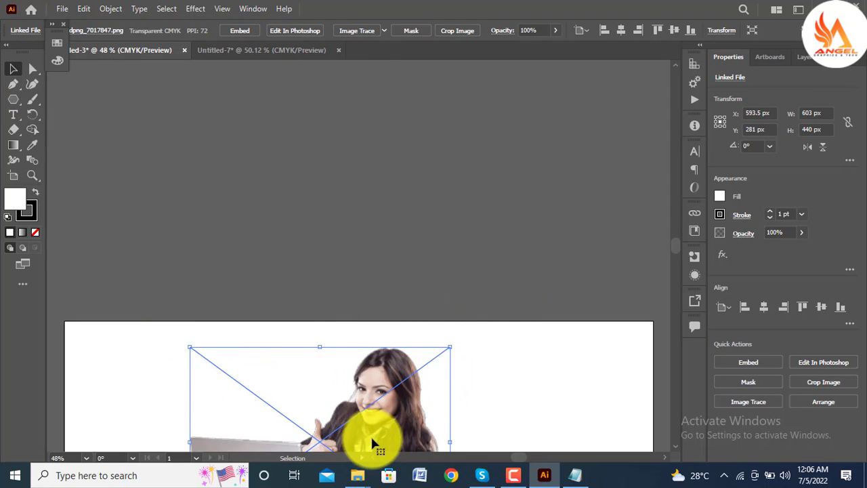
drag(367, 404, 509, 242)
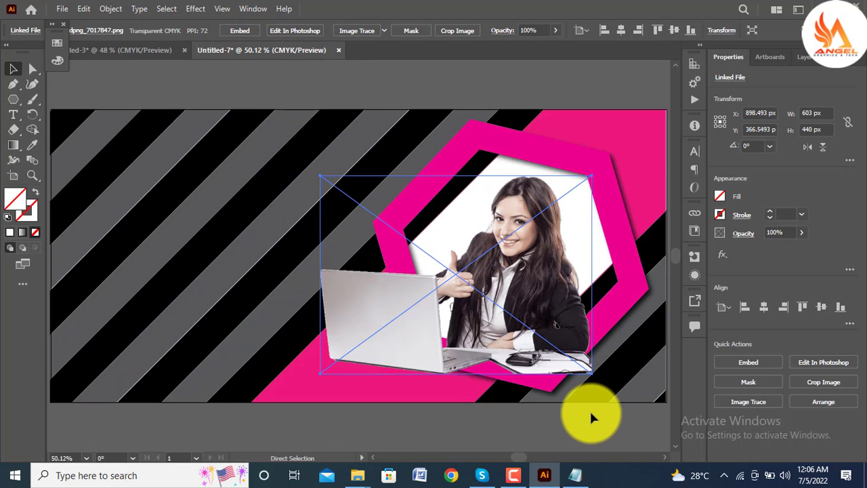
key(ctrl+0)
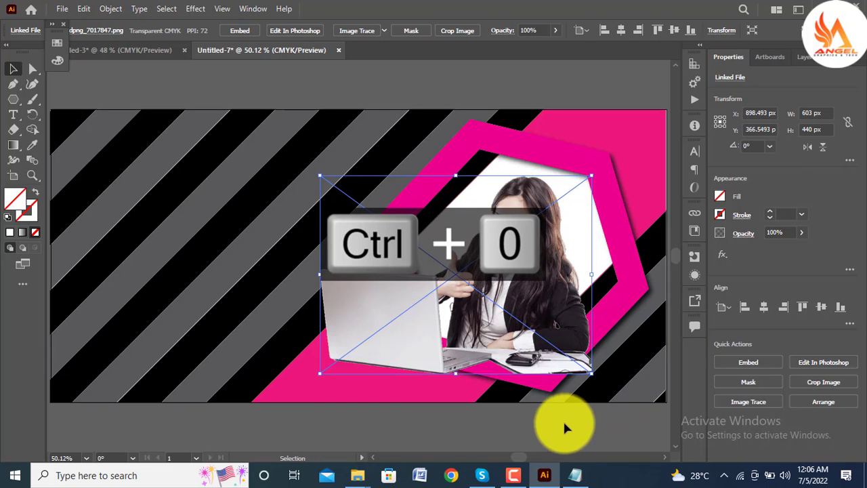
scroll(551, 377, right, 2)
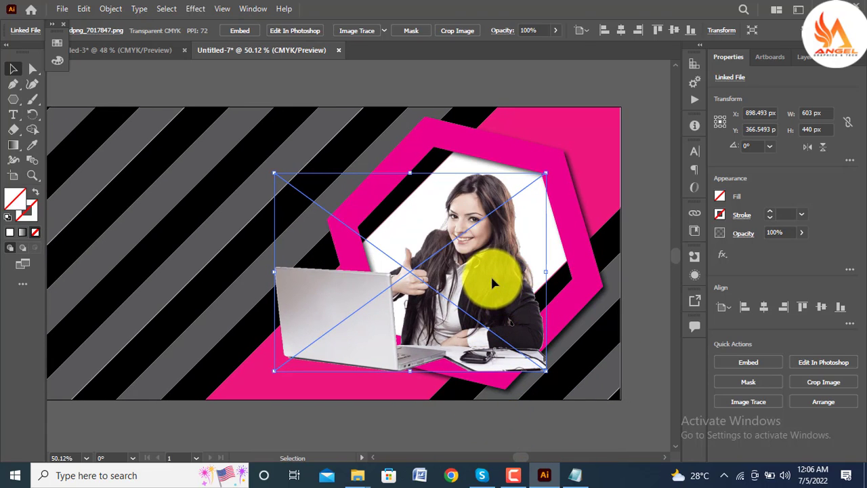
drag(492, 282, 528, 269)
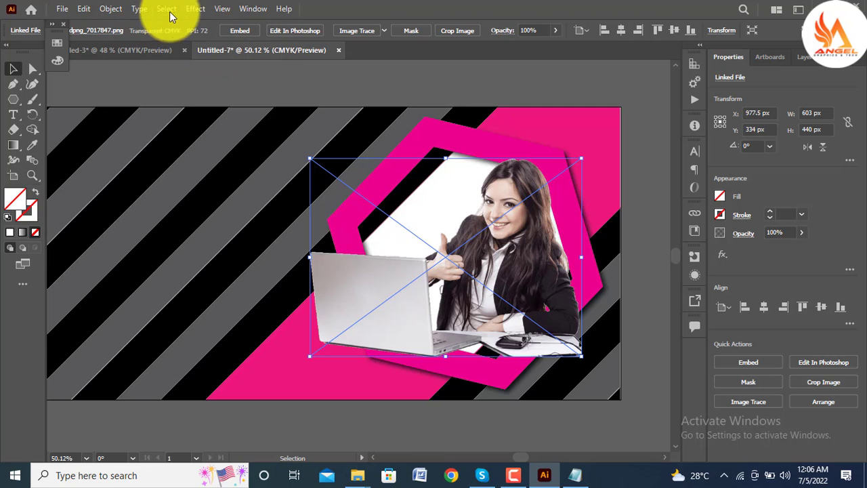
- Apply a black Multiply drop shadow to the photo with 75% opacity, 7 px X and Y offsets and 5 px blur
click(191, 10)
mouse_move(227, 155)
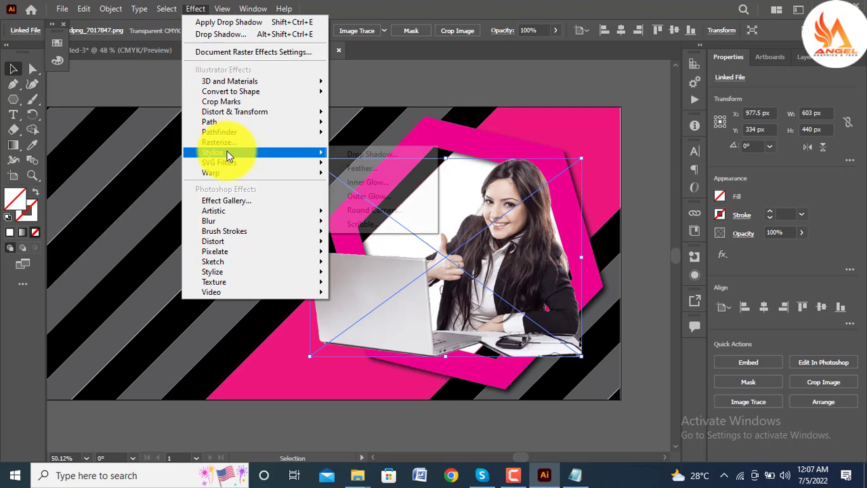
click(340, 154)
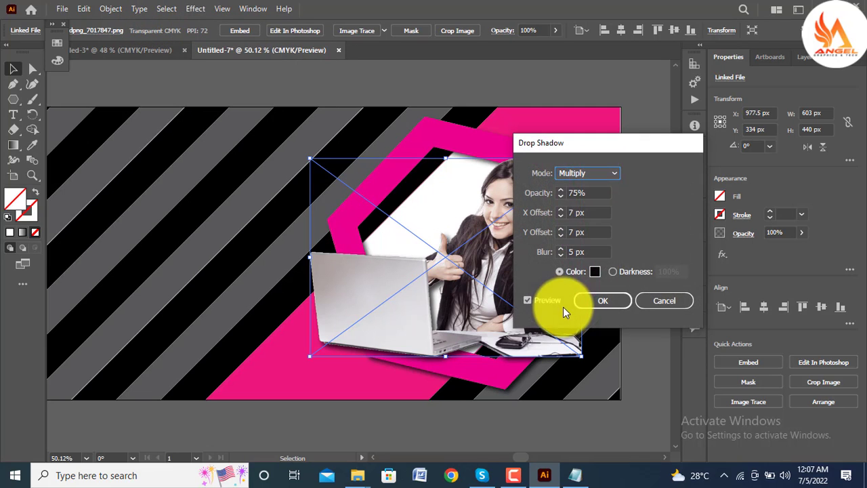
click(602, 300)
- Shrink the photo to about 547 by 399 px and reposition it inside the hexagon at about X 1005 px, Y 300 px
mouse_move(557, 301)
mouse_down()
mouse_move(551, 295)
mouse_move(561, 293)
mouse_up()
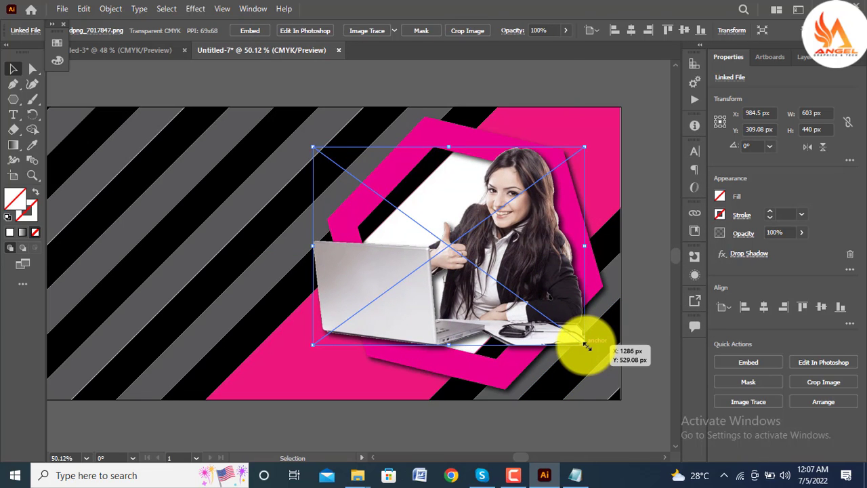
drag(584, 345, 537, 304)
drag(537, 304, 555, 307)
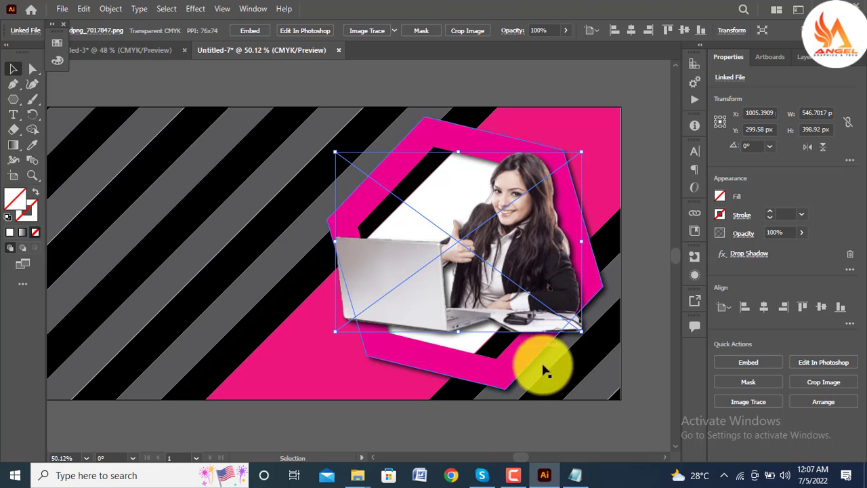
click(497, 442)
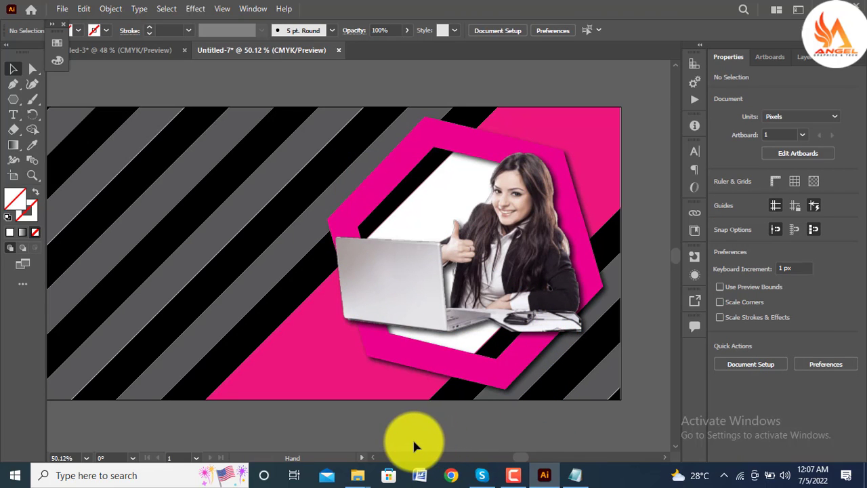
- Create an area text frame about 483 by 161 px below the artboard and trim its placeholder text to "Lorem ipsum"
drag(418, 441, 459, 440)
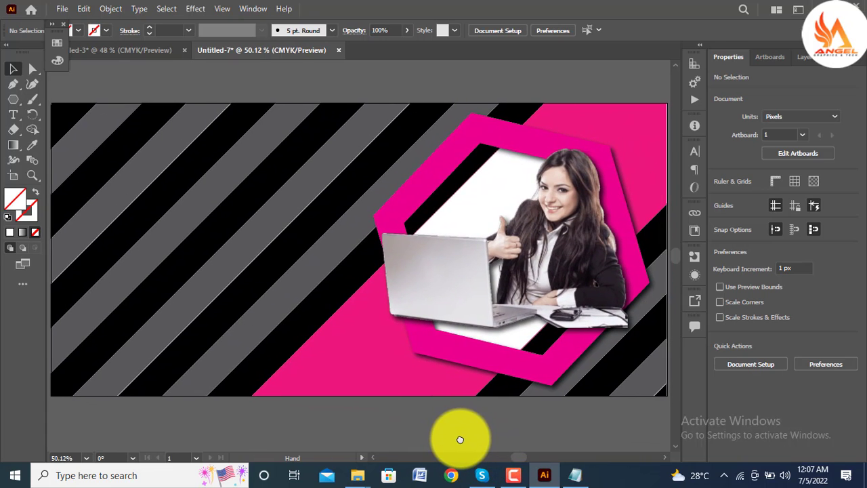
click(13, 115)
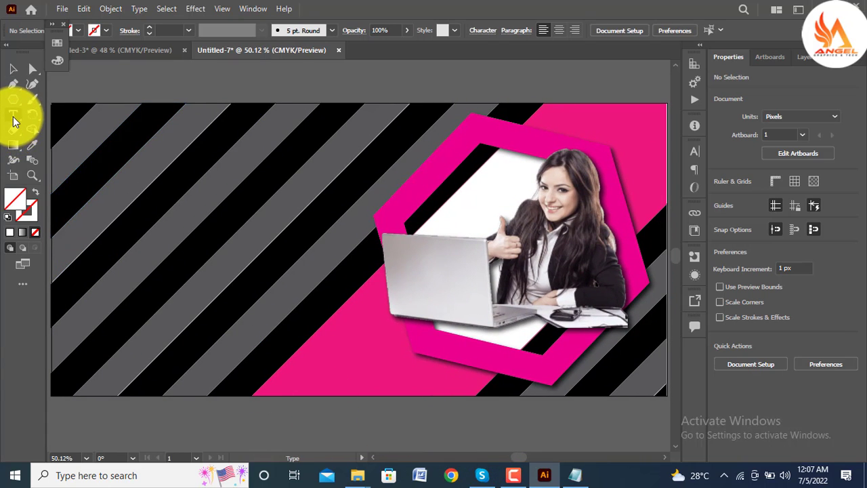
drag(183, 410, 400, 351)
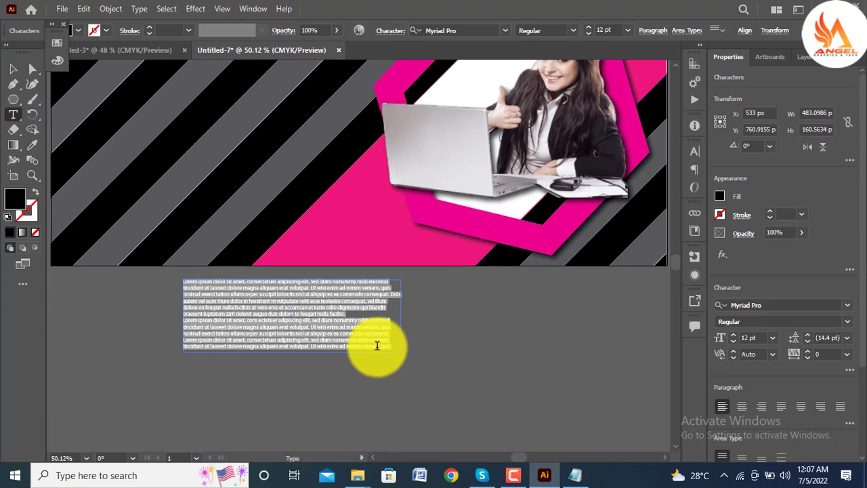
click(209, 283)
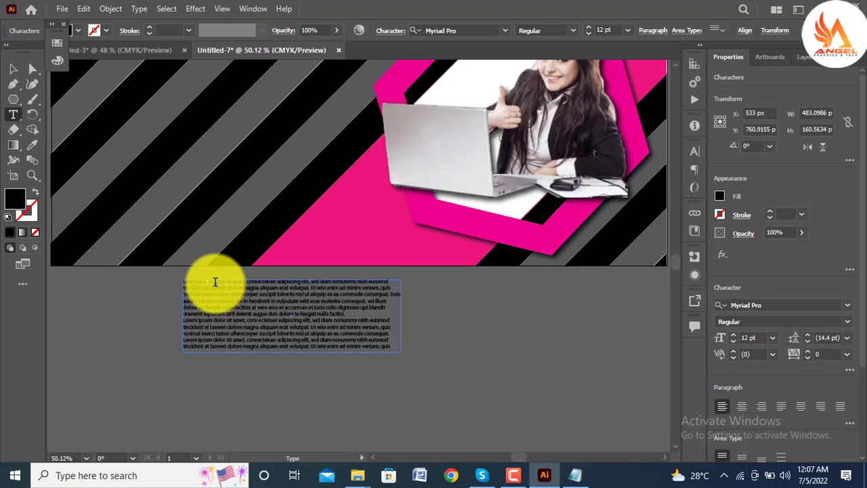
drag(218, 283, 348, 354)
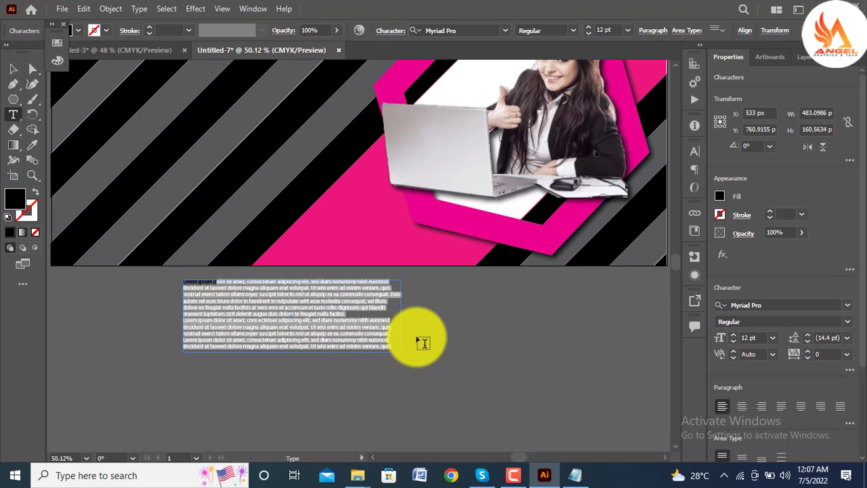
key(BackSpace)
- Set the placeholder text's font size to 130 pt and widen its frame to about 748 px
key(ctrl+a)
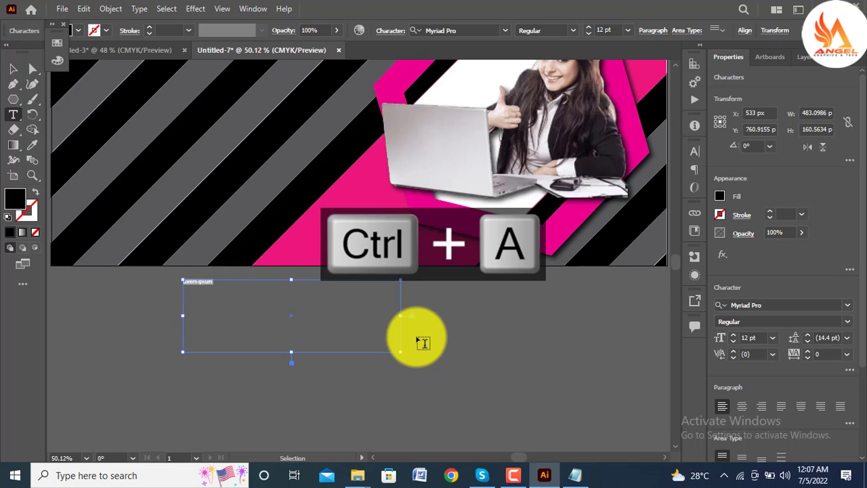
click(748, 337)
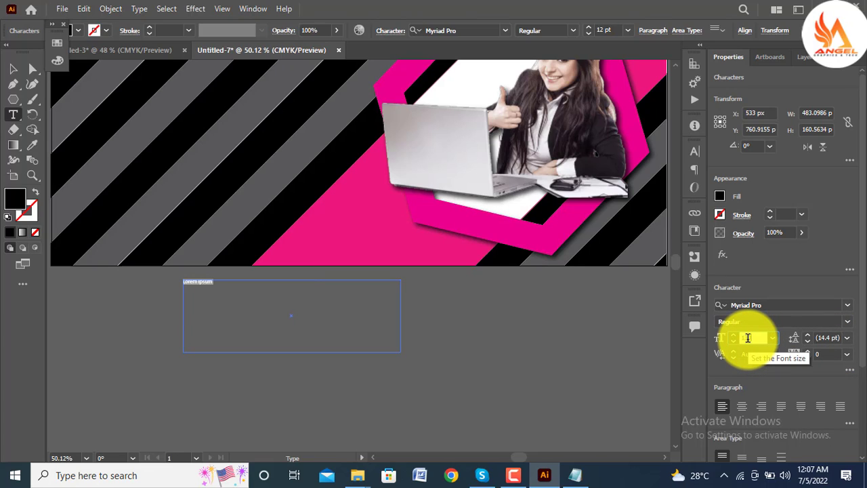
text(130)
key(Return)
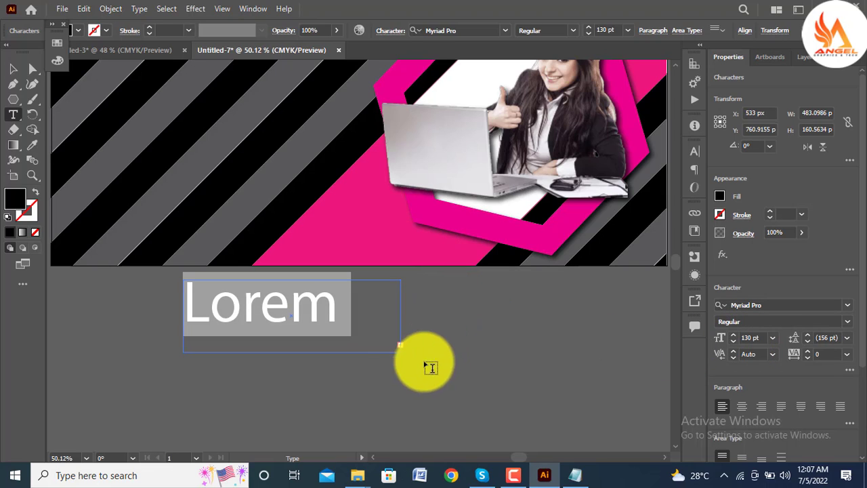
click(349, 317)
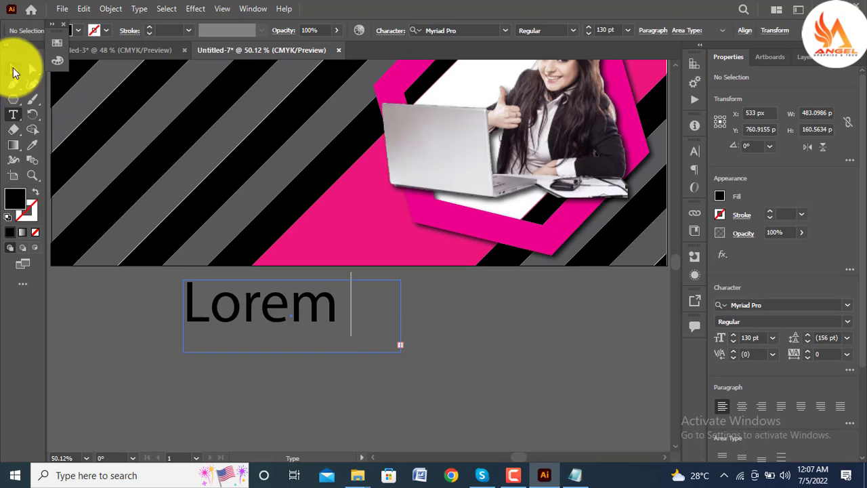
click(14, 71)
drag(400, 352, 520, 351)
- Replace the placeholder text with "Angel"
triple_click(418, 311)
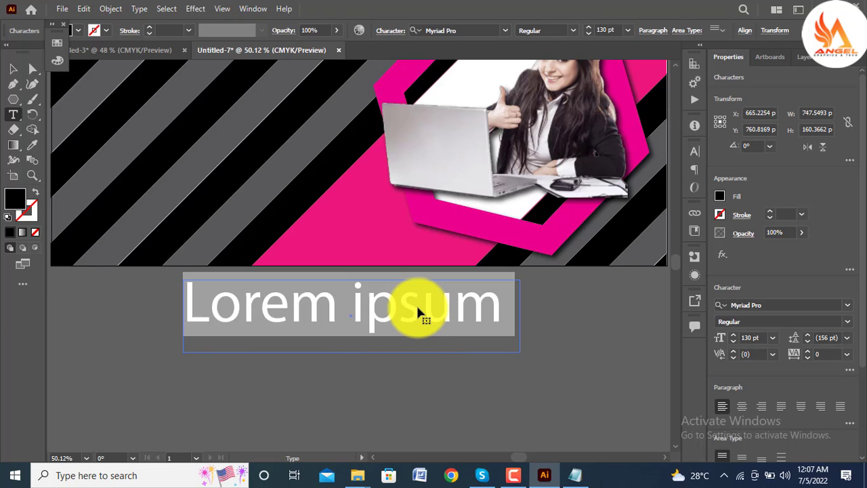
text(A)
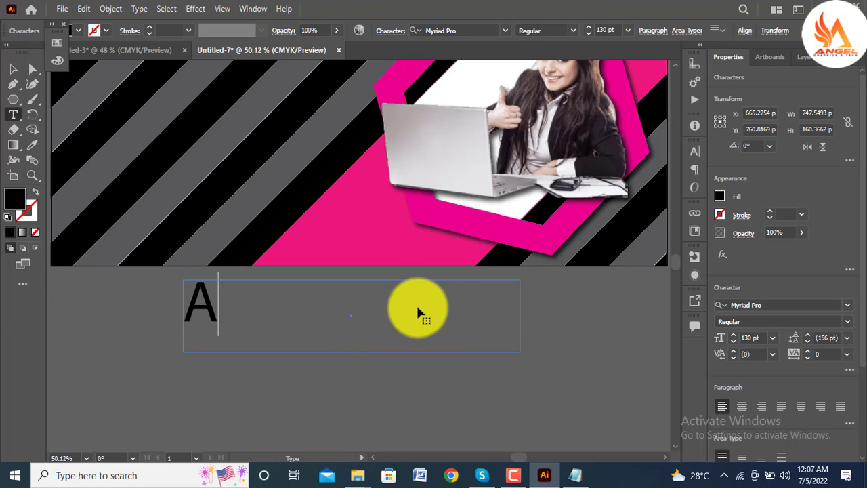
text(ngel)
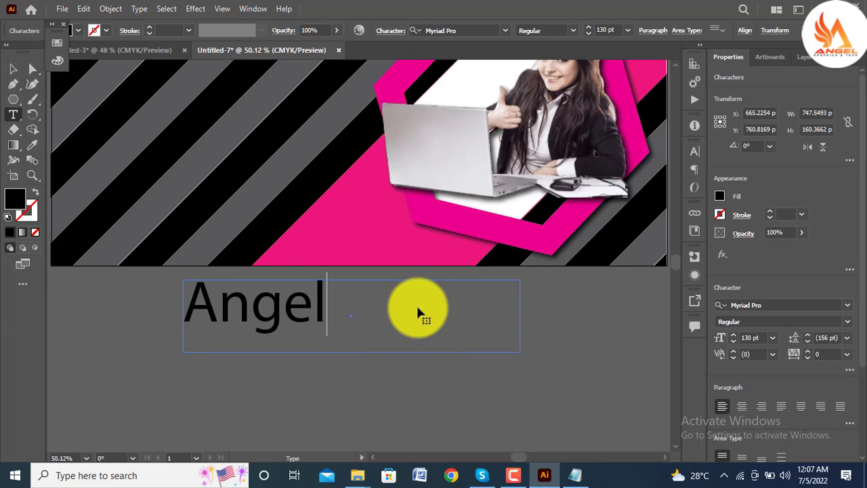
- Try to apply All Caps to the "Angel" text from the additional character options
scroll(418, 310, down, 1)
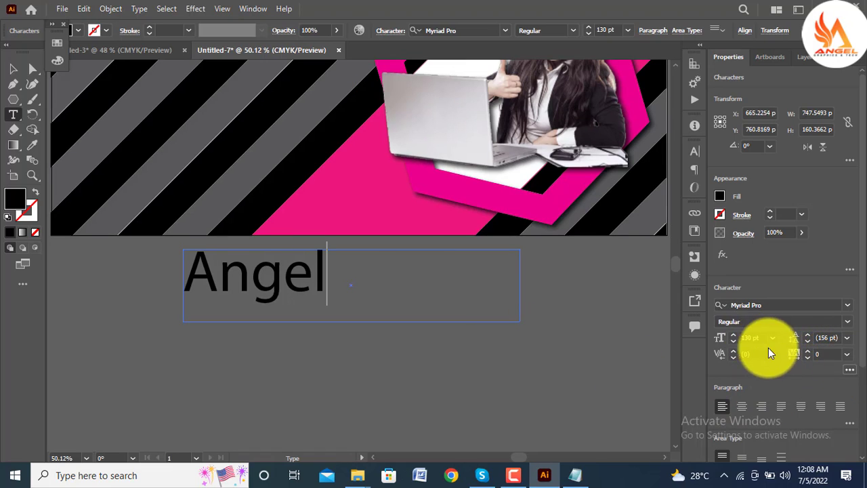
click(850, 369)
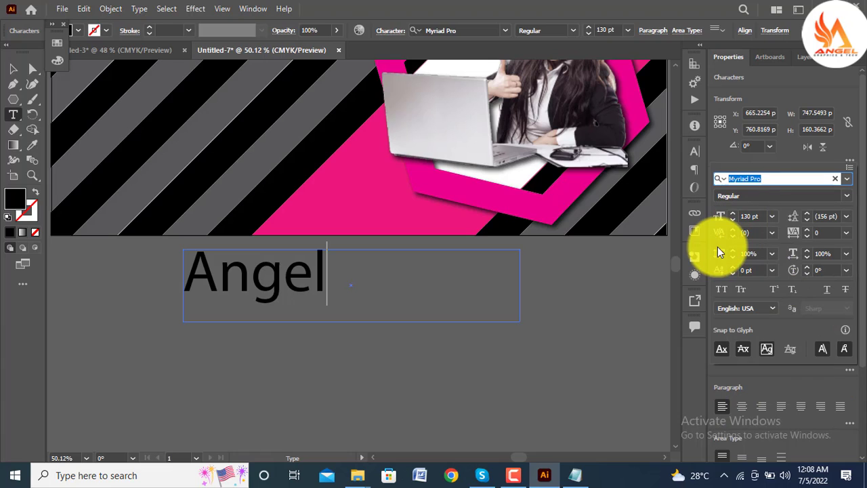
click(724, 287)
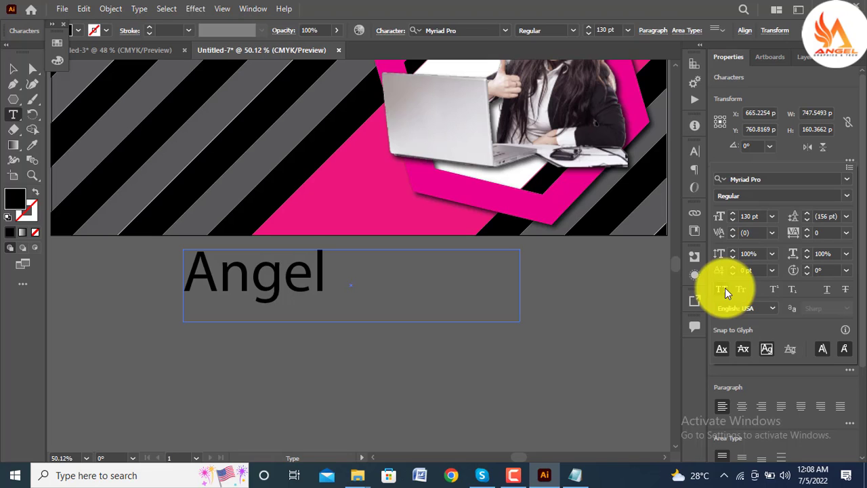
click(12, 72)
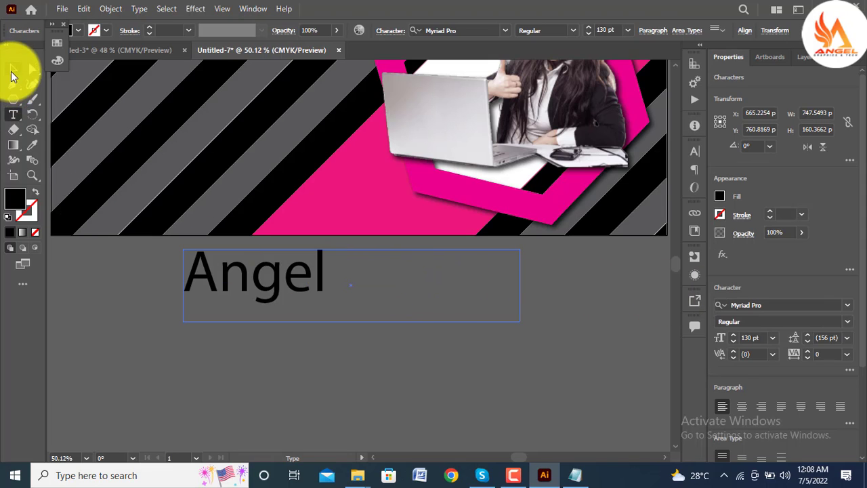
- Change the font of the whole "Angel" text to Arial Bold Italic
double_click(322, 283)
key(ctrl+a)
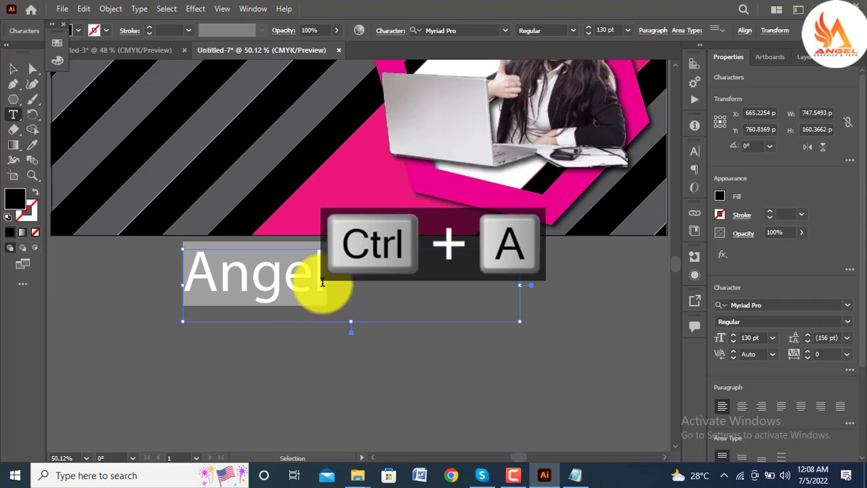
click(848, 305)
click(586, 393)
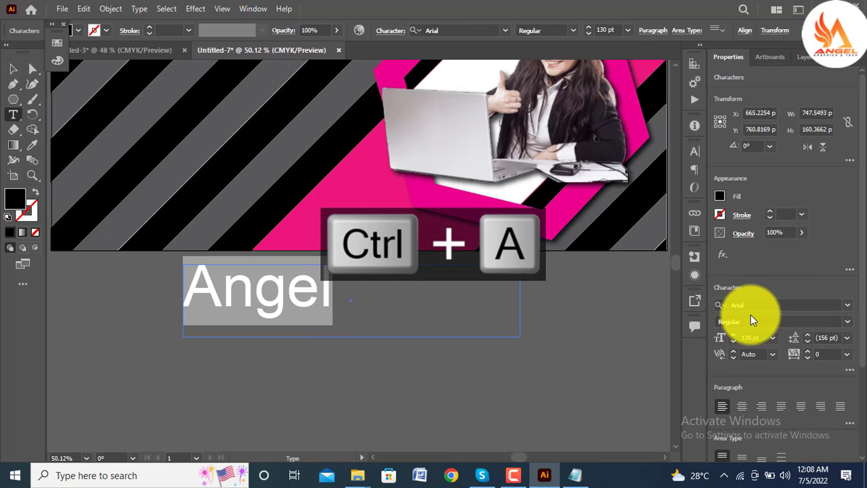
click(848, 322)
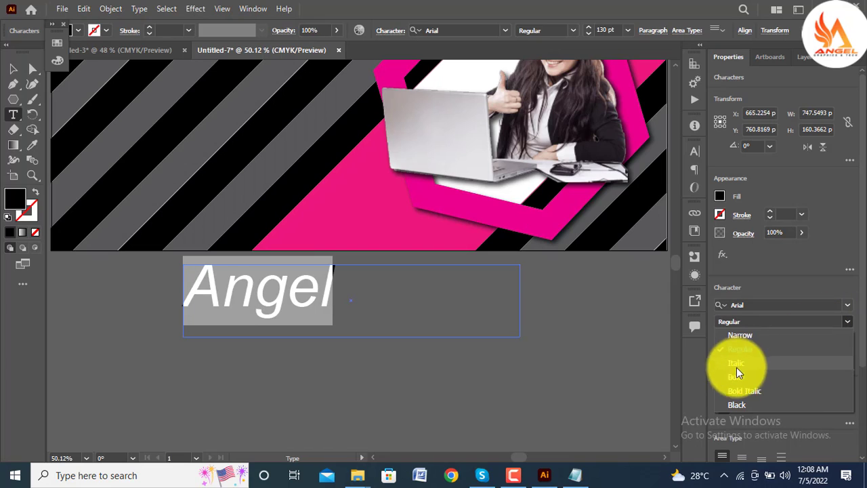
click(736, 390)
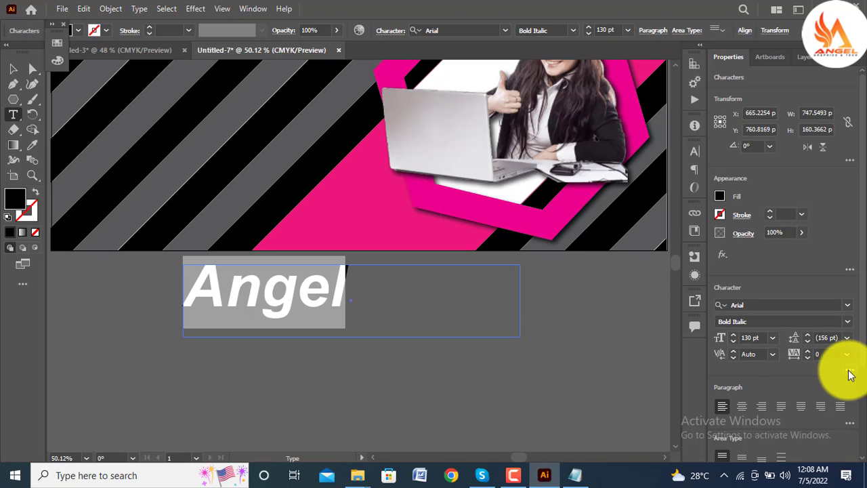
- Format the selected "Angel" text in All Caps
click(850, 369)
click(850, 369)
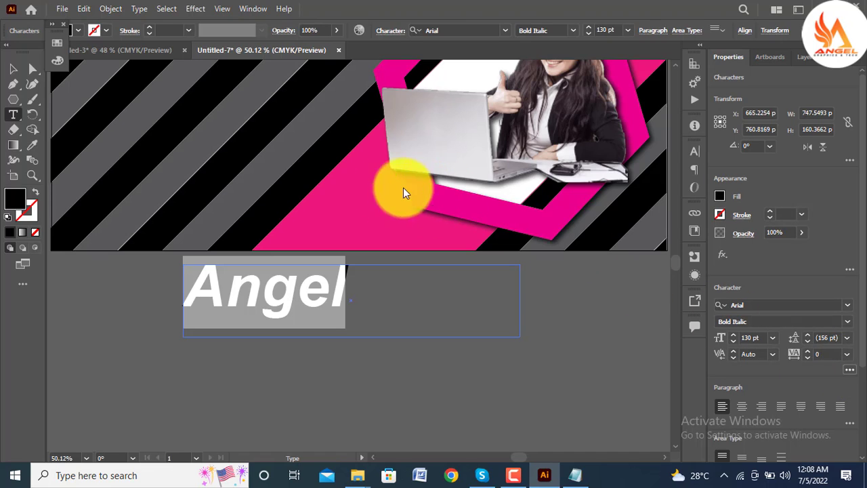
click(851, 370)
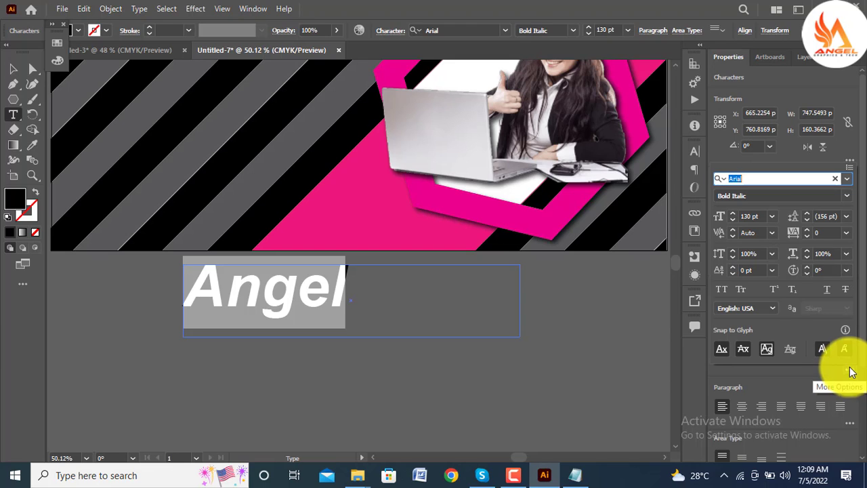
click(721, 290)
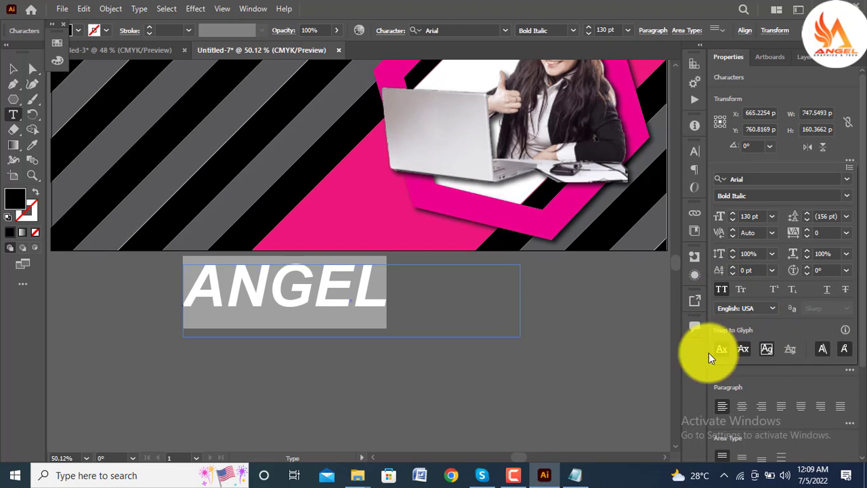
- Move the "ANGEL" text onto the banner's stripes beside the laptop and fill it with white
click(12, 69)
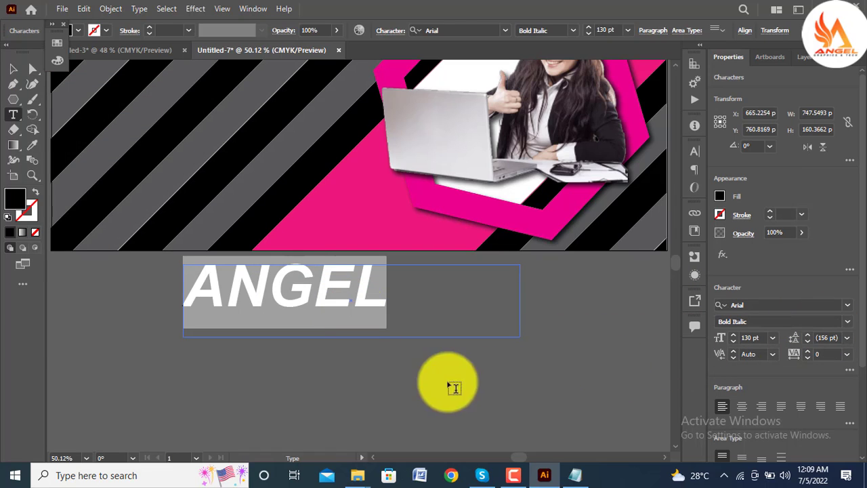
click(10, 71)
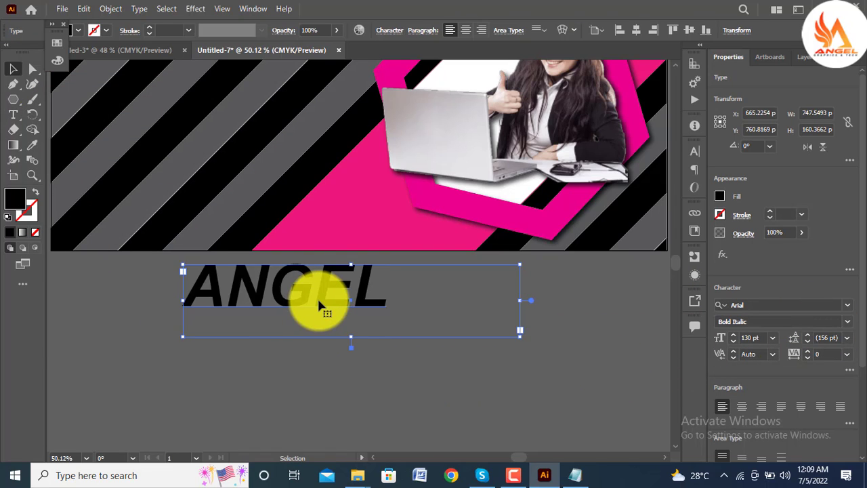
drag(310, 294, 222, 151)
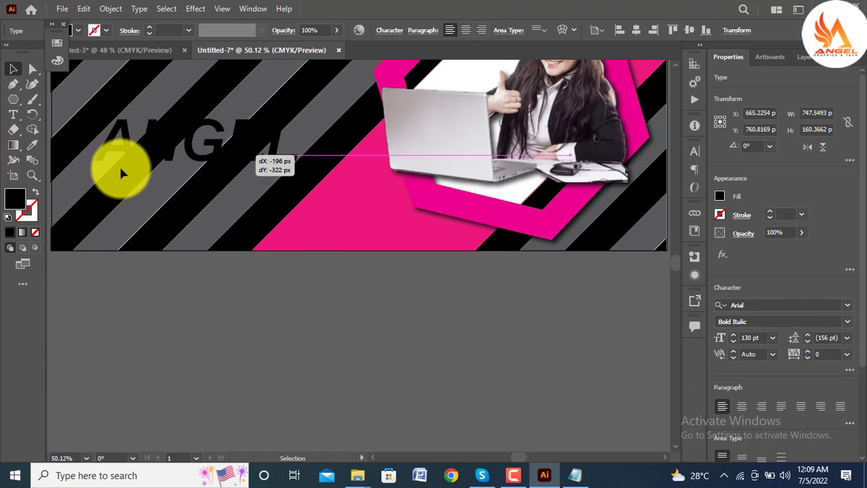
double_click(23, 205)
click(491, 248)
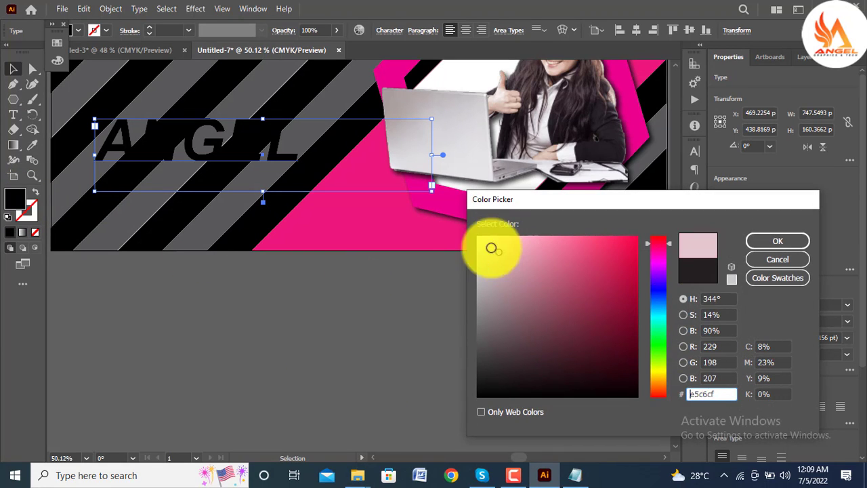
drag(491, 247, 468, 234)
click(778, 241)
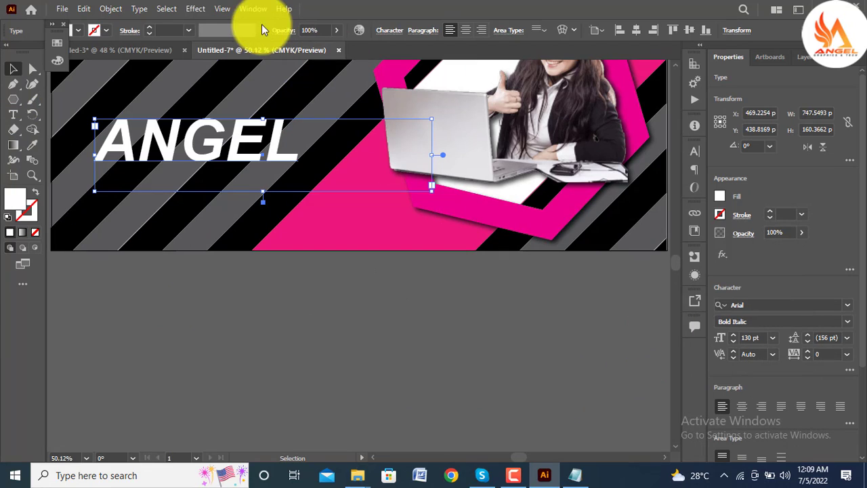
- Apply a Multiply drop shadow to the "ANGEL" text with 75% opacity, 7 px X and Y offsets and 5 px blur
click(195, 10)
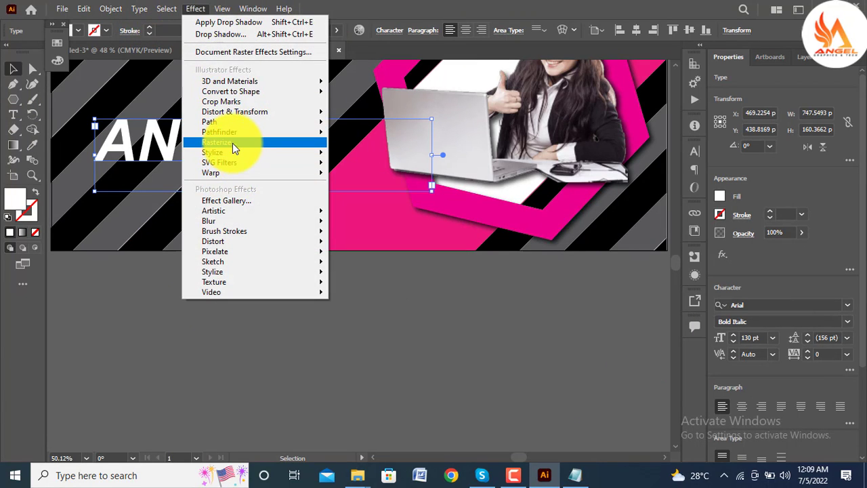
mouse_move(270, 154)
click(405, 155)
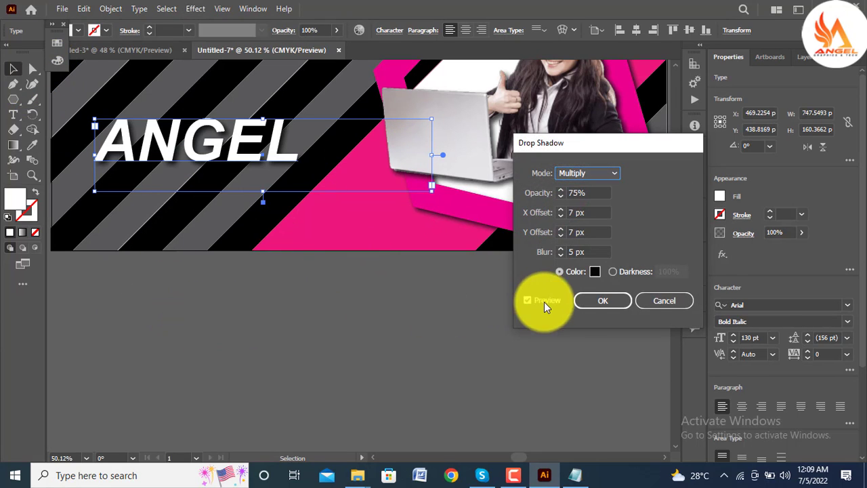
click(584, 300)
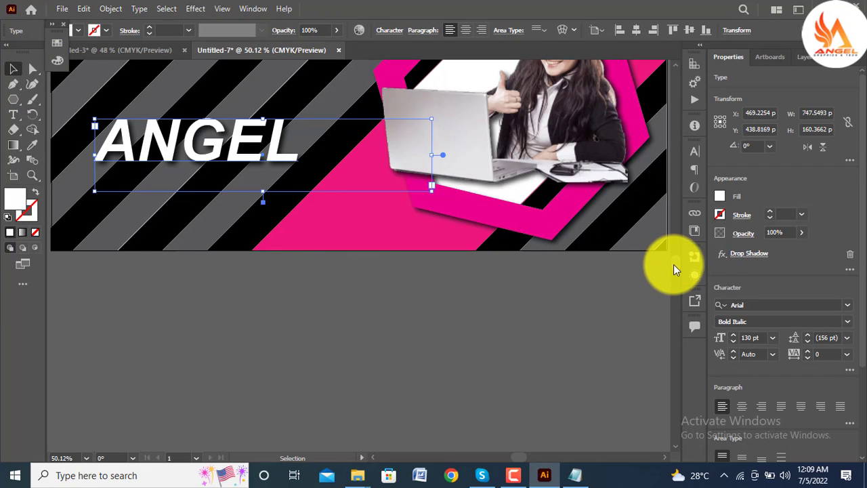
- Reposition the "ANGEL" heading over the upper-left stripes of the banner, with its centre at about X 430, Y 208 px
scroll(673, 264, up, 3)
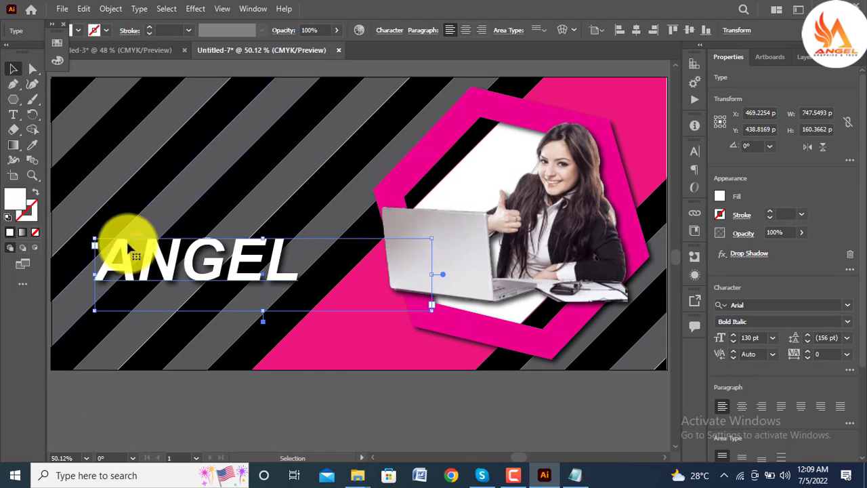
drag(127, 251, 124, 170)
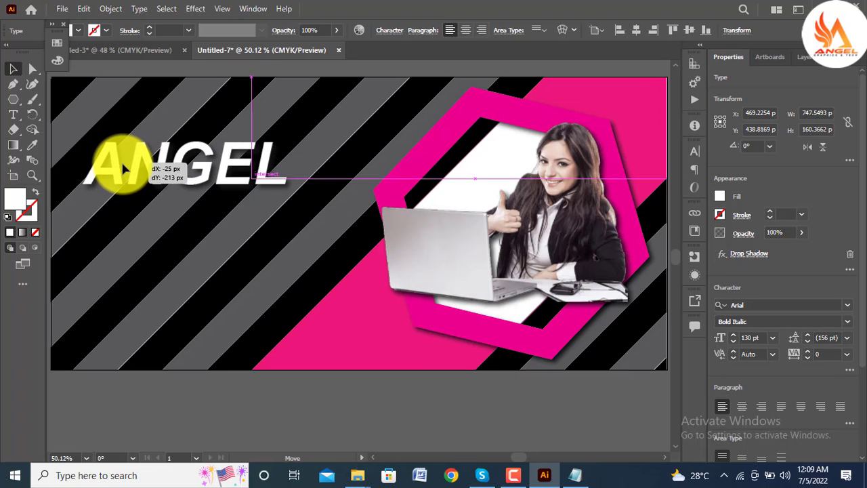
drag(124, 169, 103, 167)
key(ctrl+0)
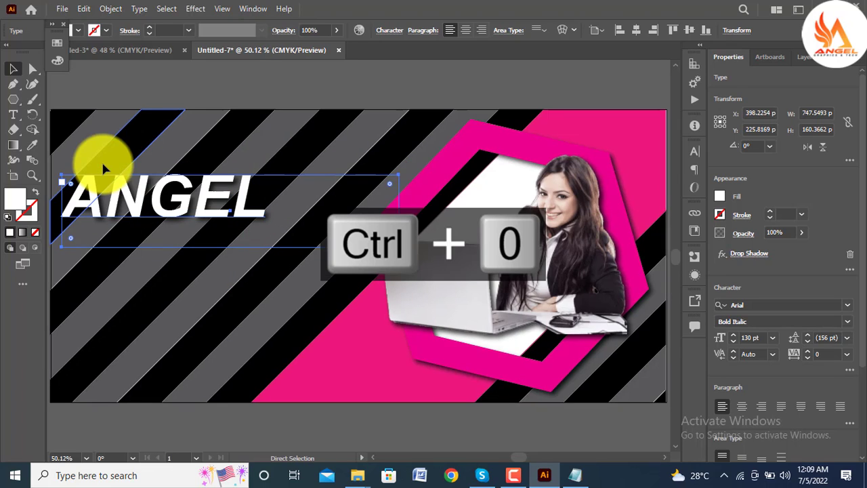
drag(117, 202, 132, 194)
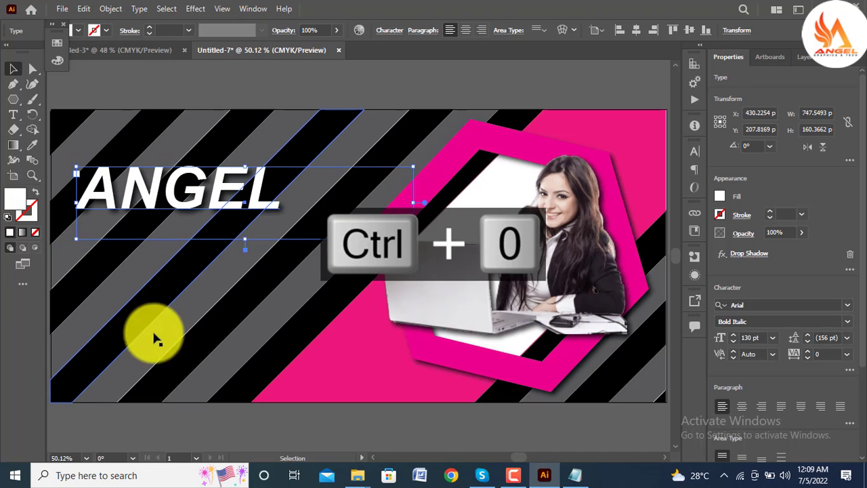
click(152, 414)
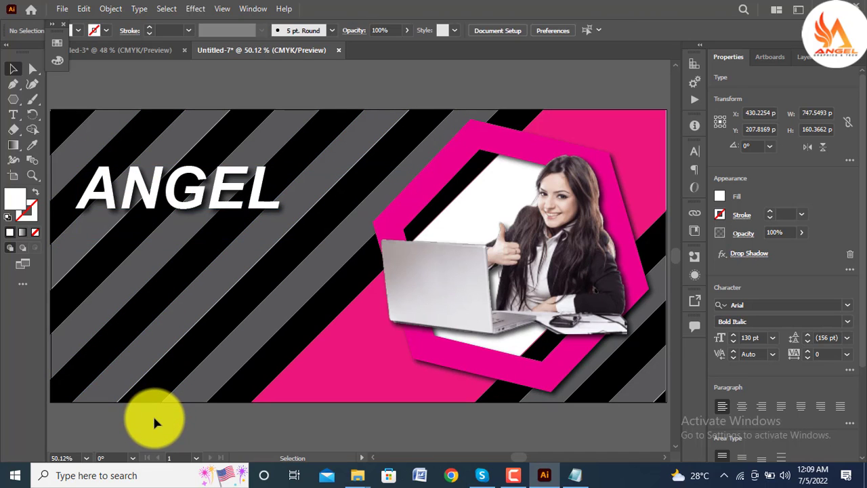
- Create a text area about 462 × 101 px below the banner and set its text size to 39 pt
click(13, 114)
drag(194, 420, 399, 324)
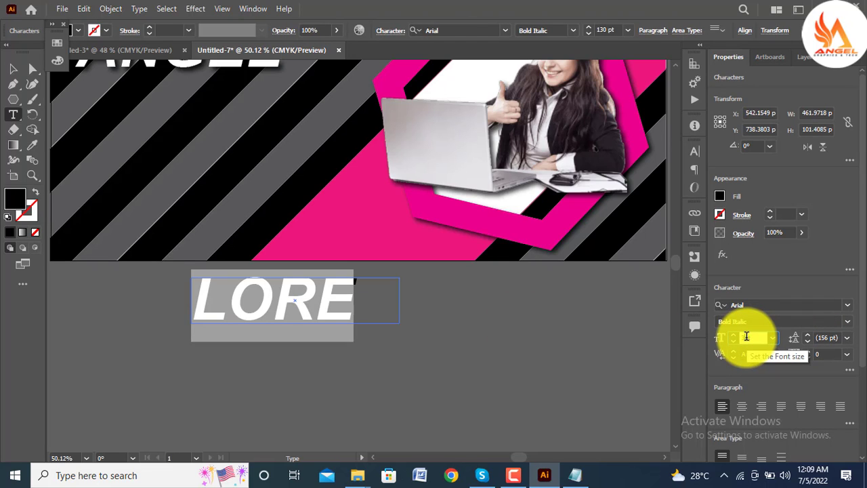
text(39)
key(Return)
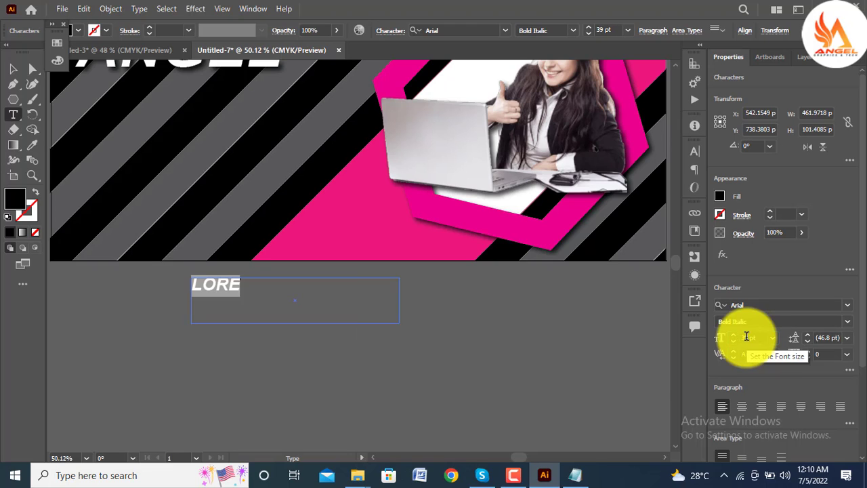
- Copy the "Lorem Ipsum is simply dummy text of the printing and typesetting industry." sentence from Notepad and replace the new text area's placeholder with it
click(574, 474)
drag(466, 177, 118, 169)
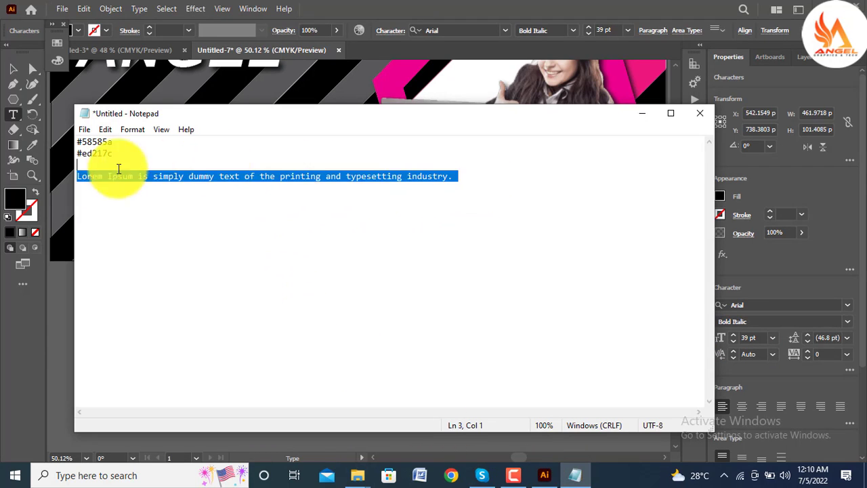
key(ctrl+c)
click(58, 332)
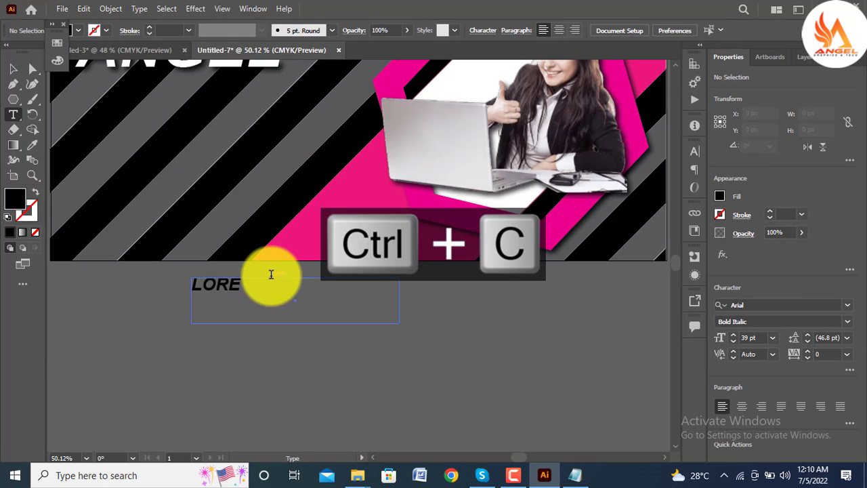
double_click(234, 289)
key(ctrl+v)
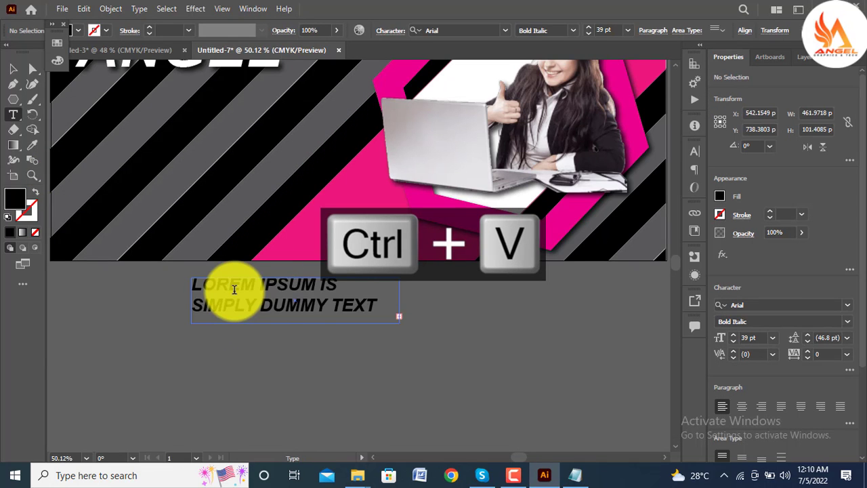
ctrl+click(413, 337)
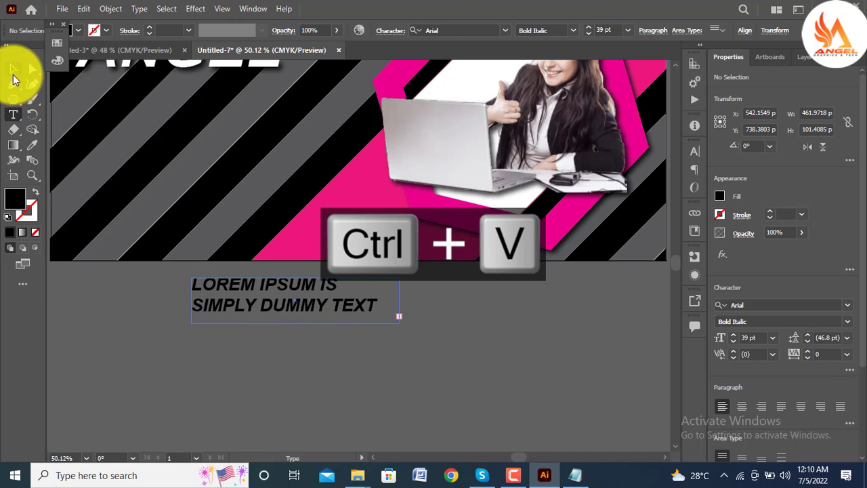
- Fill the Lorem Ipsum text with white and place it directly beneath the "ANGEL" heading
click(13, 71)
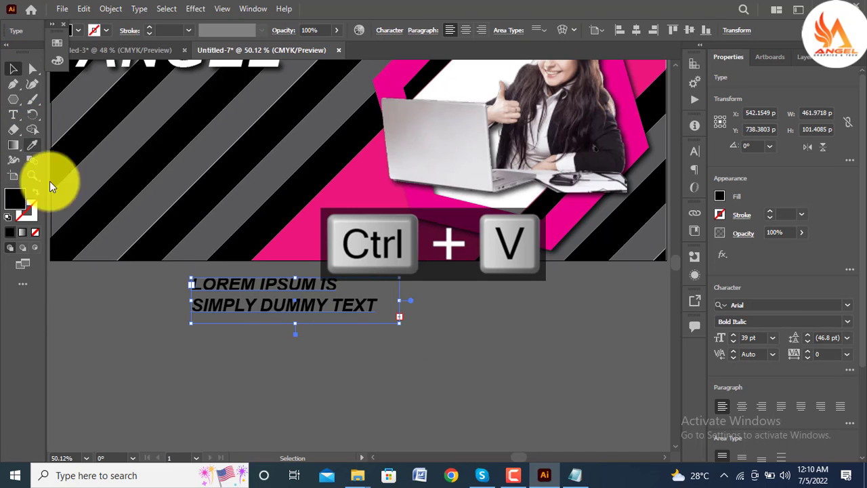
double_click(14, 200)
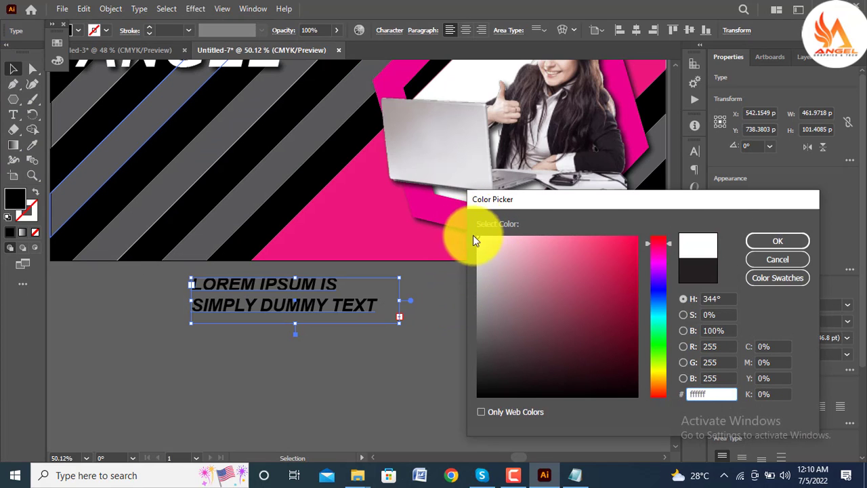
click(752, 241)
drag(348, 319, 244, 129)
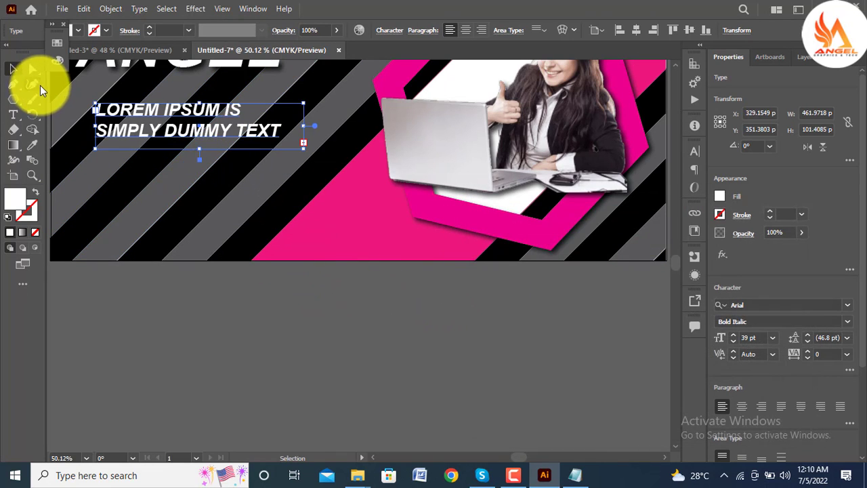
drag(223, 396, 262, 479)
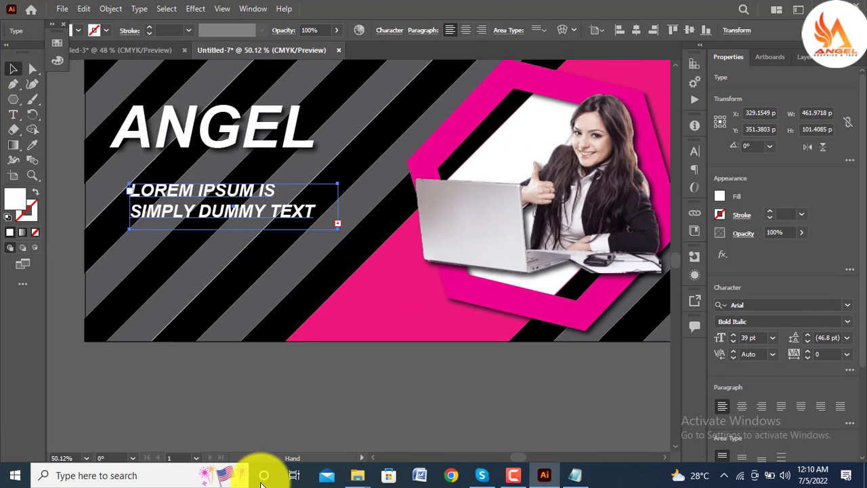
drag(204, 228, 187, 215)
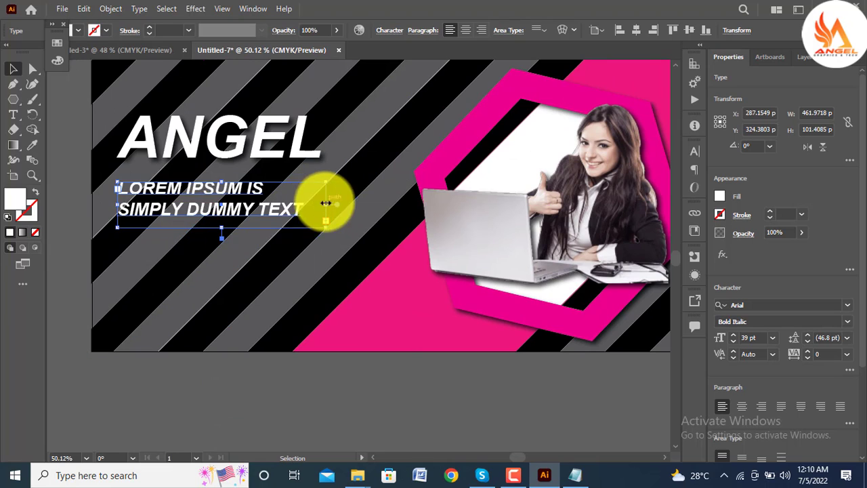
- Enlarge the Lorem Ipsum text area to about 615 × 135 px to fit the whole sentence, and shift it slightly left under the heading
double_click(302, 215)
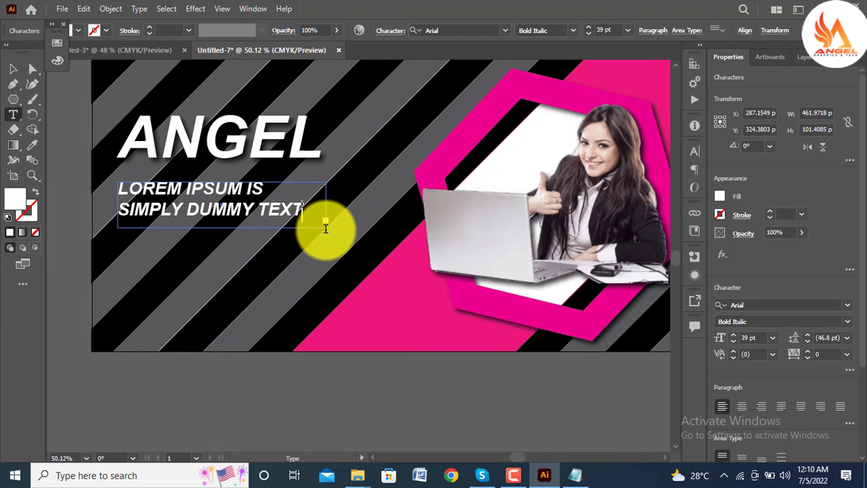
click(13, 68)
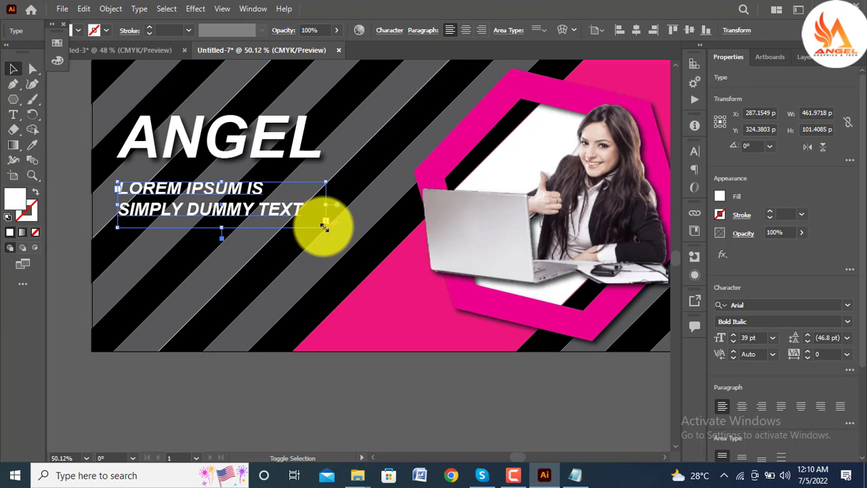
drag(325, 228, 395, 250)
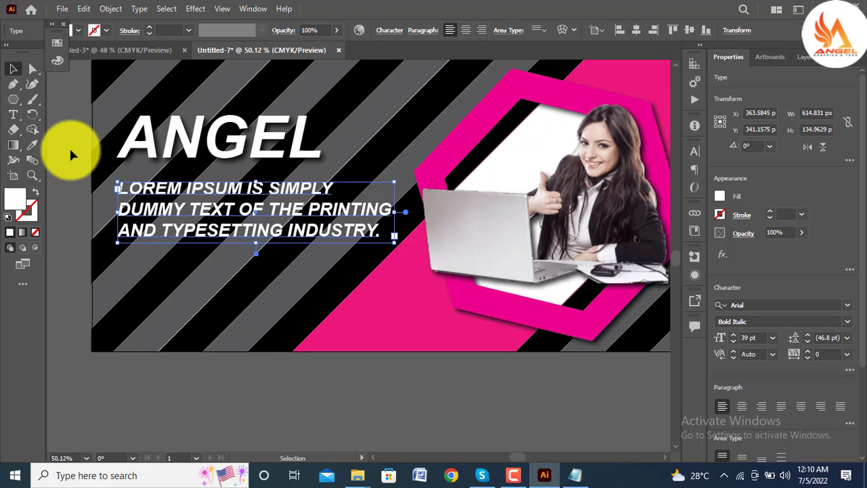
mouse_move(218, 230)
mouse_down()
mouse_move(206, 230)
mouse_move(218, 231)
mouse_up()
click(265, 388)
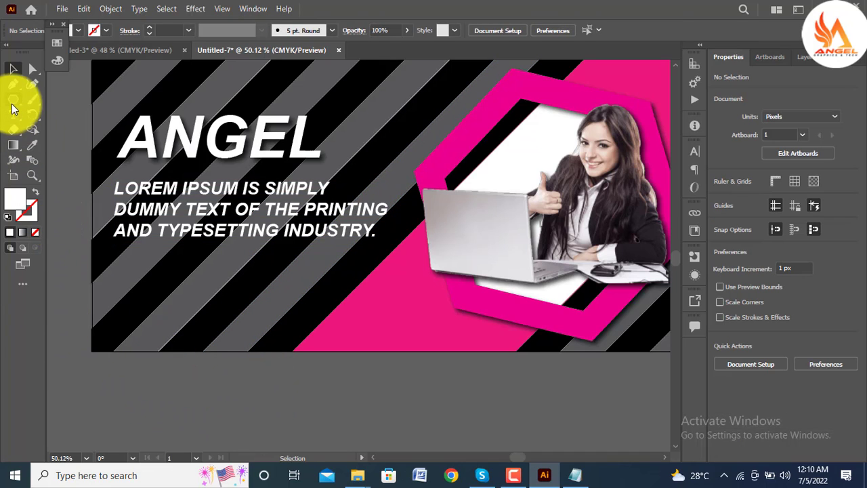
- Draw a white rectangle about 359 × 66 px below the banner
drag(13, 99, 60, 107)
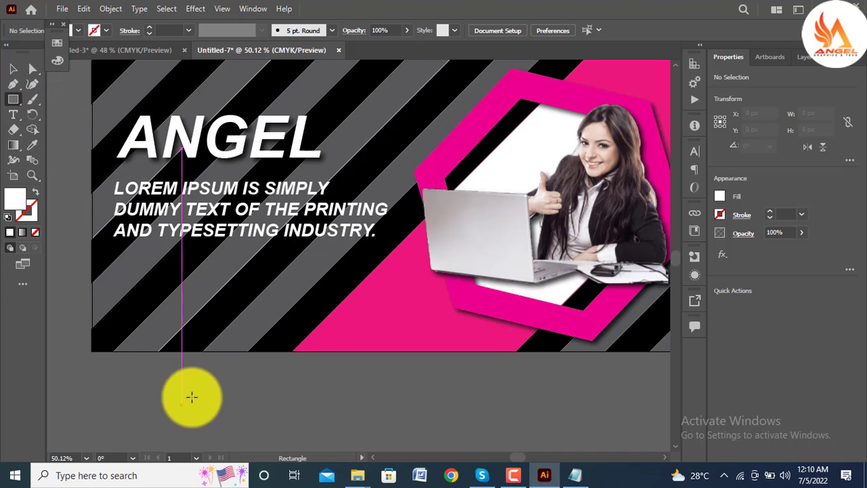
mouse_move(199, 387)
mouse_down()
mouse_move(281, 408)
mouse_move(361, 416)
mouse_move(394, 341)
mouse_up()
key(space)
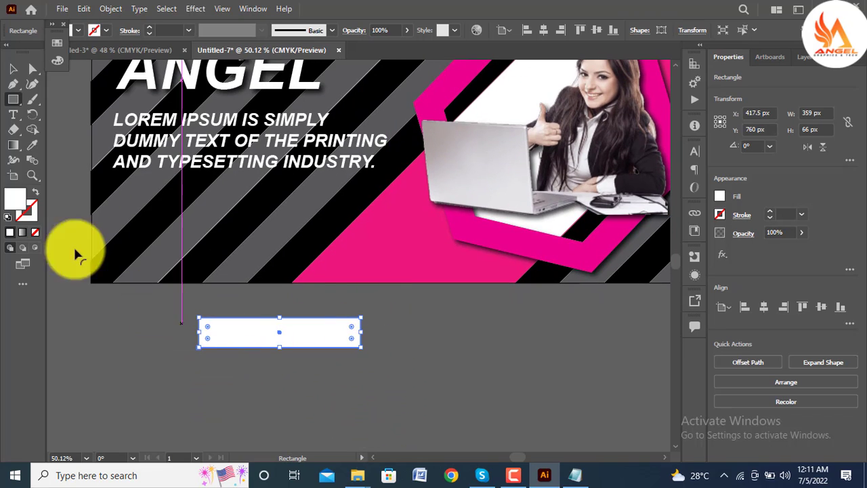
- Shift the white rectangle's top corners to the right with the Curvature tool, forming a slanted shape about 383 px wide
click(32, 84)
mouse_move(361, 317)
mouse_down()
mouse_move(353, 319)
mouse_move(366, 318)
mouse_up()
key(ctrl+z)
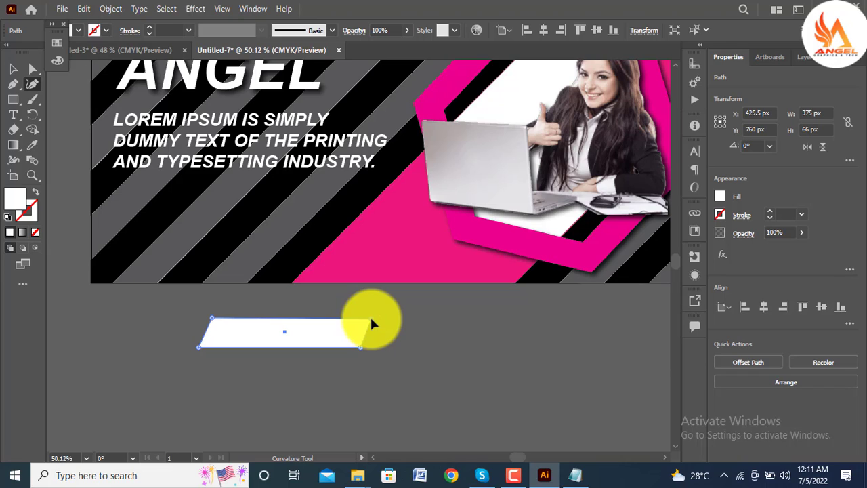
click(371, 323)
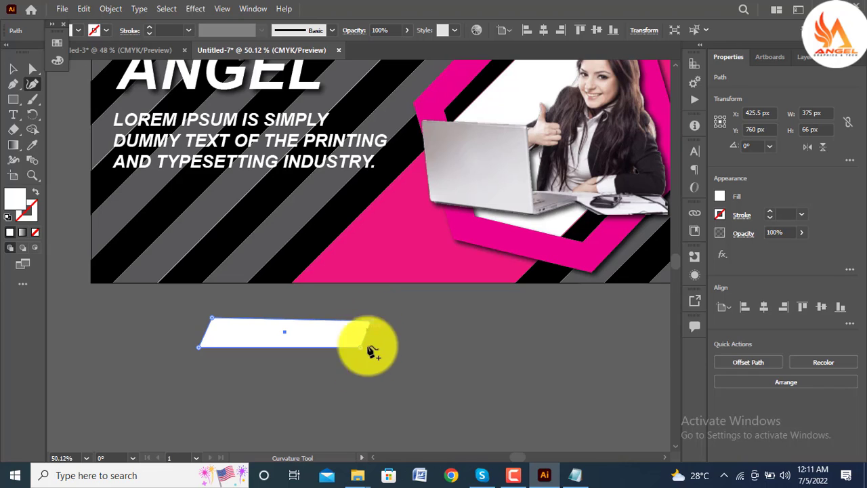
- Widen the slanted white shape to about 397 px
click(14, 70)
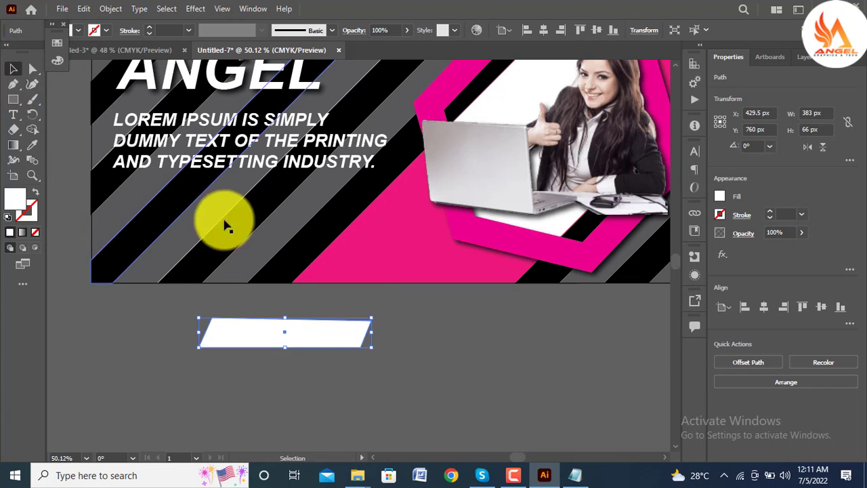
click(375, 373)
click(353, 333)
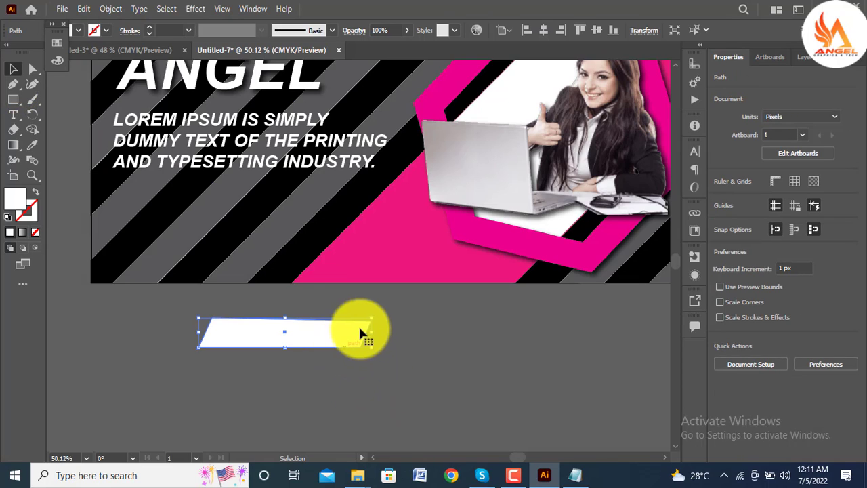
drag(372, 322, 379, 319)
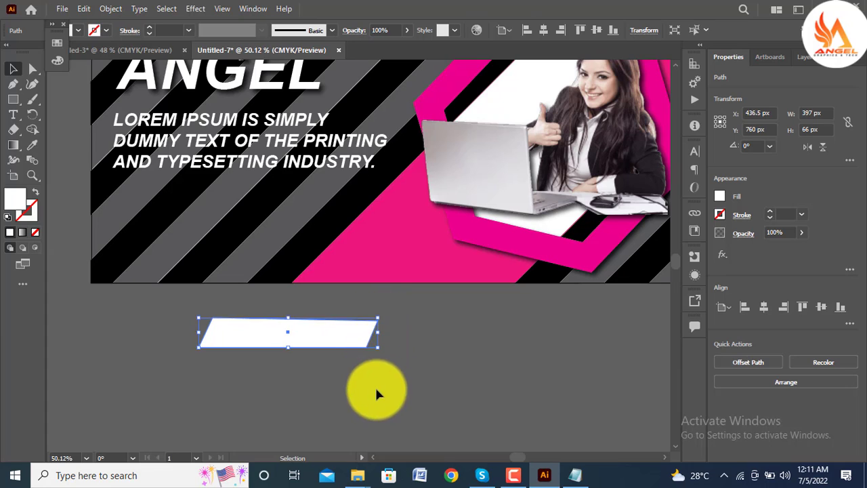
click(374, 388)
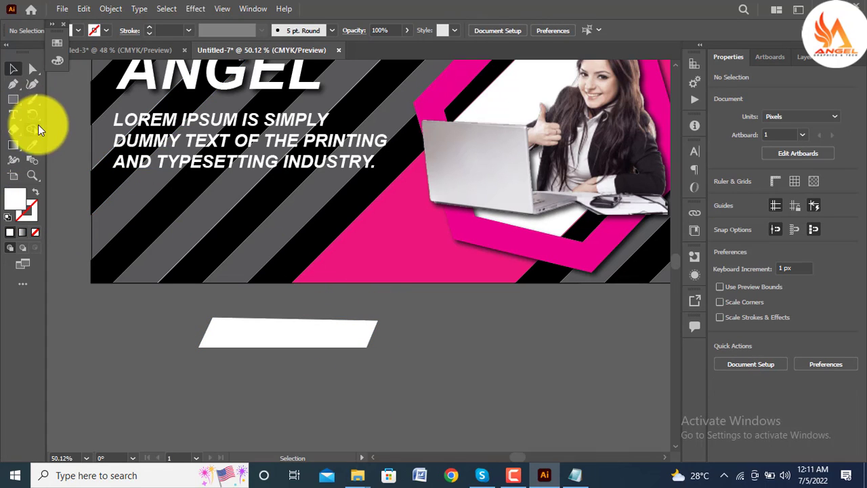
click(32, 145)
click(397, 229)
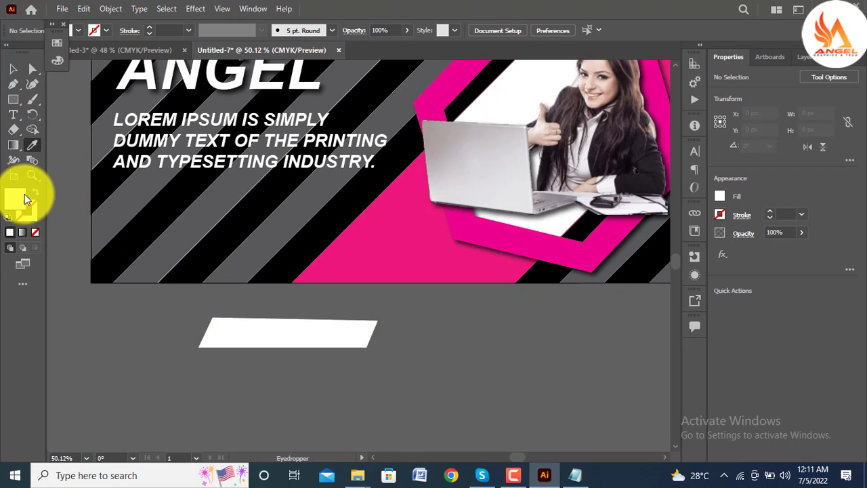
click(13, 68)
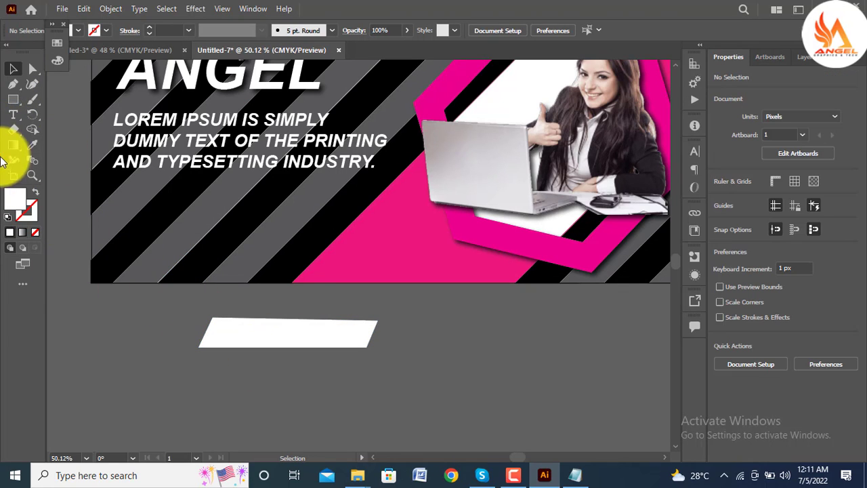
- Add a black "GET QUOTE" area text beside the slanted white shape, with its frame about 247 × 39 px
click(12, 115)
drag(415, 331, 503, 348)
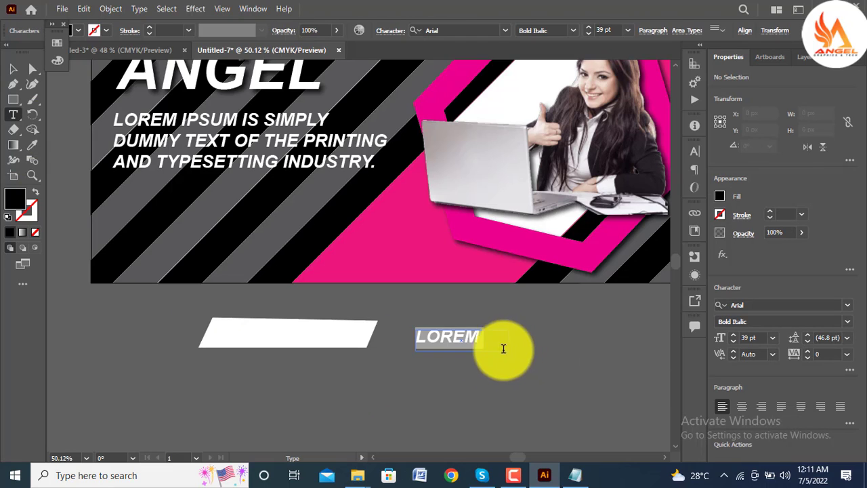
text(GET)
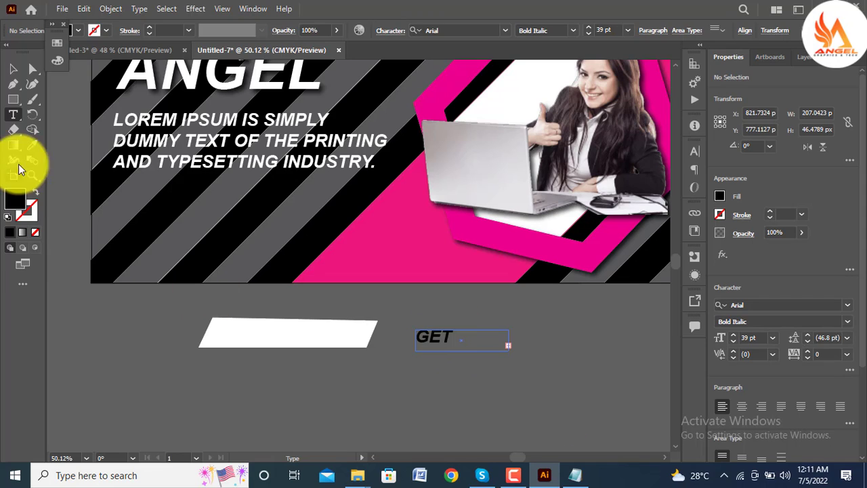
click(13, 68)
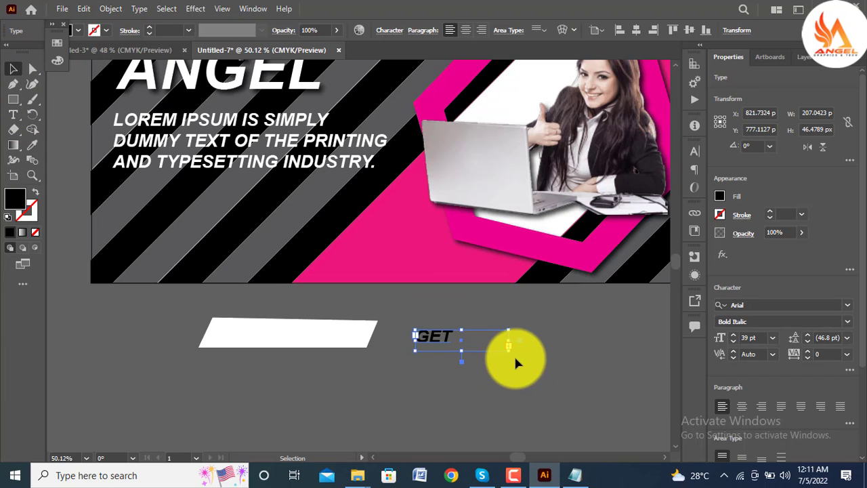
drag(508, 349, 527, 336)
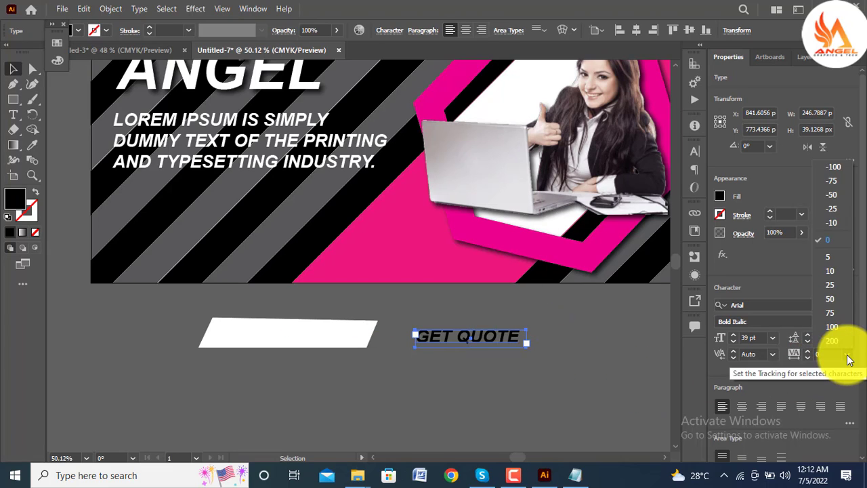
- Set the tracking of the "GET QUOTE" text to 30 and move the text onto the slanted white shape
click(815, 354)
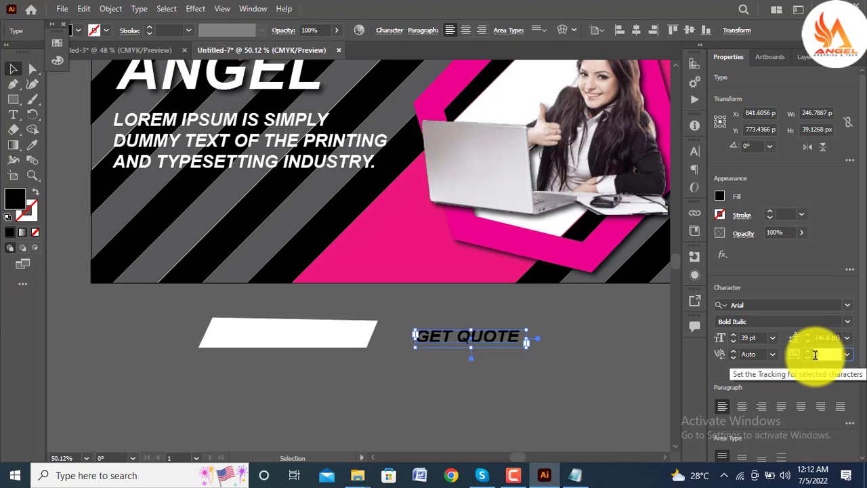
key(Return)
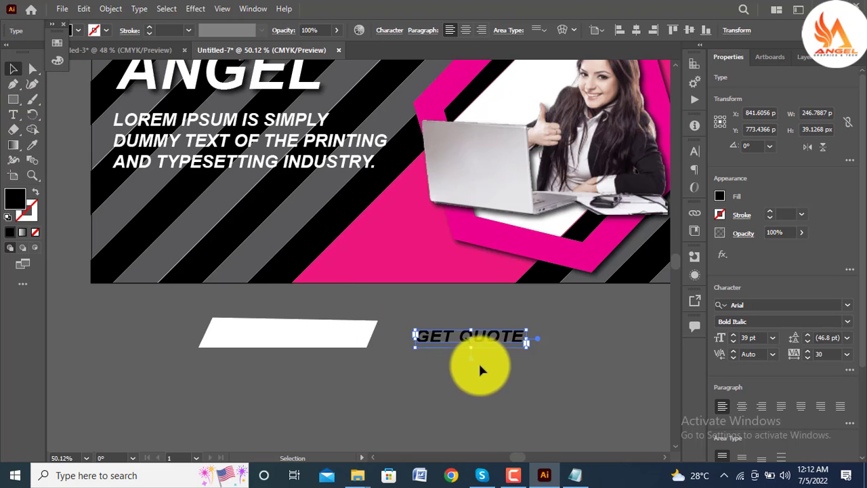
drag(469, 339, 294, 339)
drag(293, 342, 293, 342)
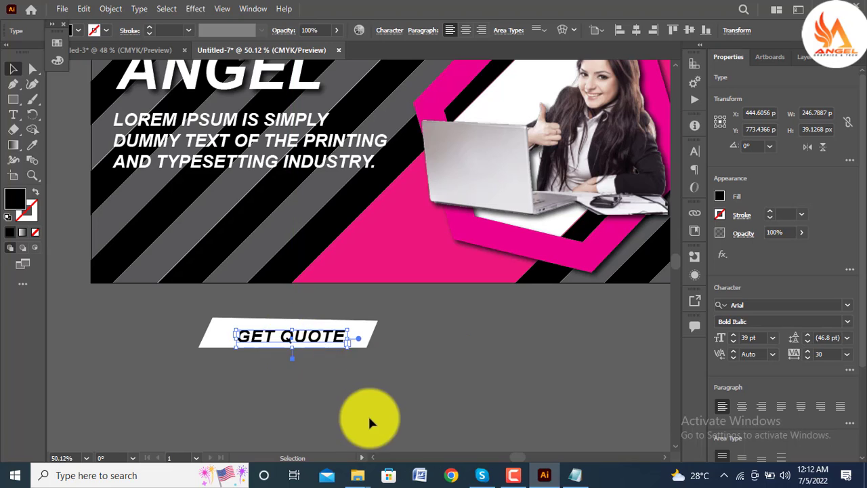
- Center the "GET QUOTE" text and the slanted white shape horizontally on each other, and move the text slightly up within the shape
click(367, 413)
drag(348, 359, 349, 360)
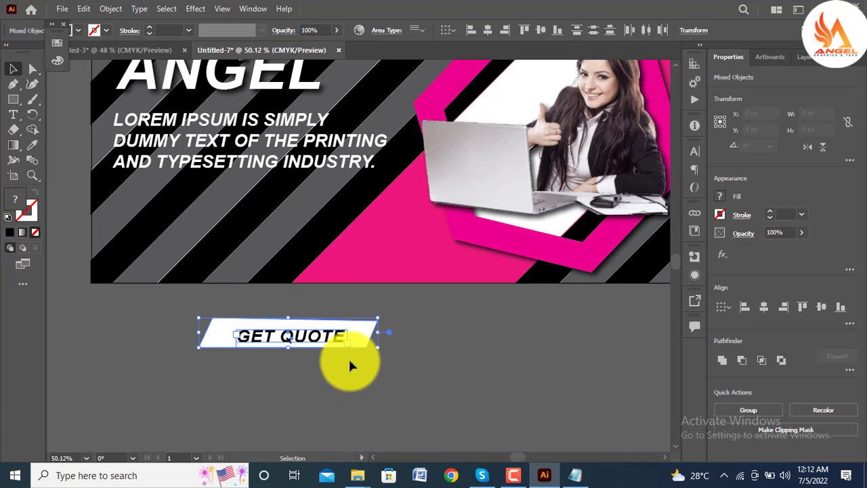
click(763, 309)
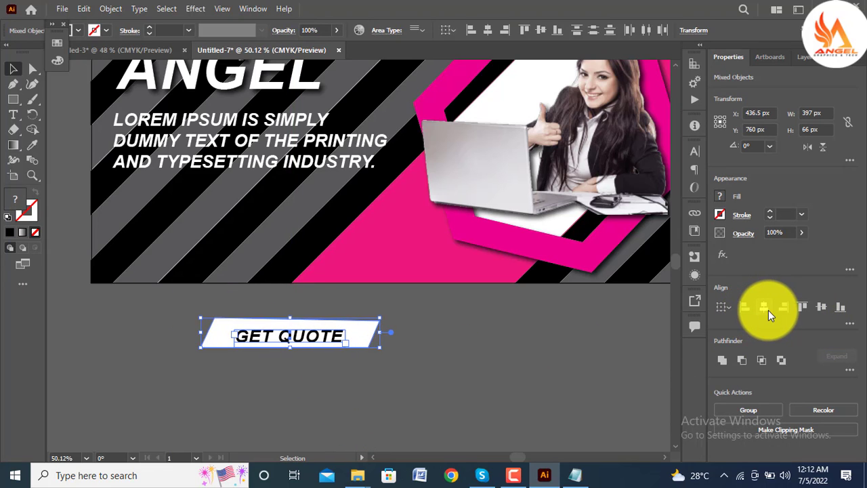
click(379, 384)
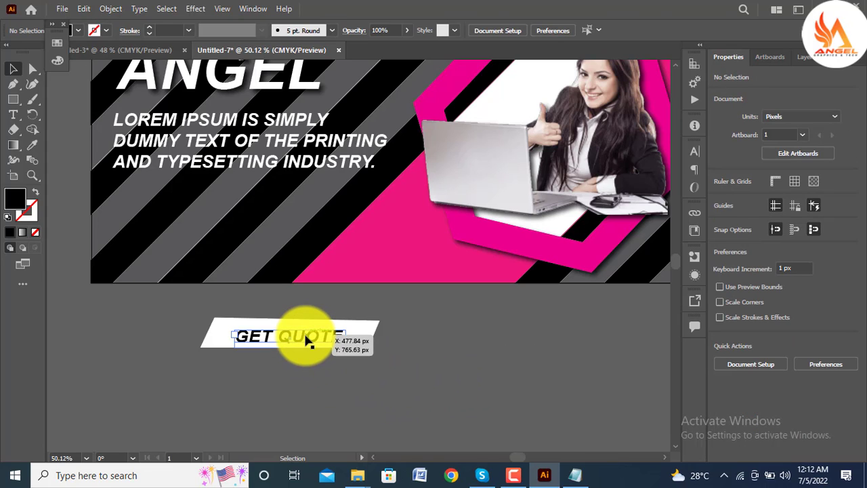
drag(304, 334, 305, 331)
click(225, 389)
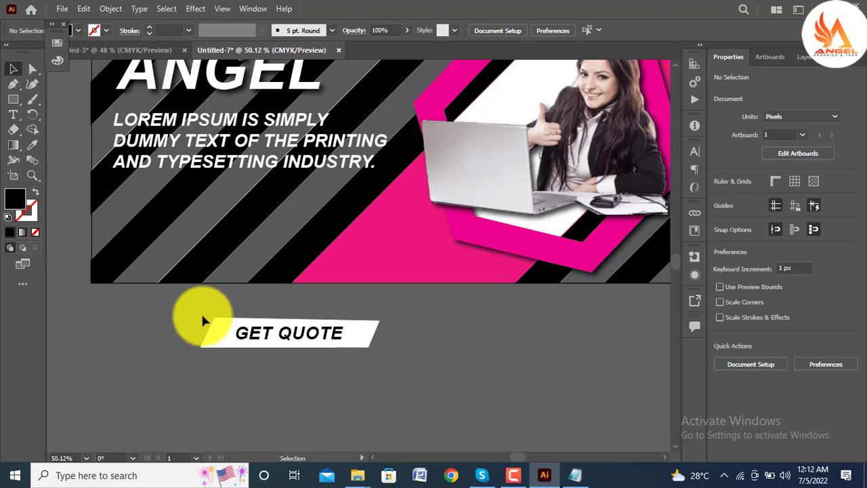
- Move the slanted shape together with its "GET QUOTE" text into the banner below the Lorem Ipsum tagline, at about X 232, Y 471 px
drag(386, 400, 388, 399)
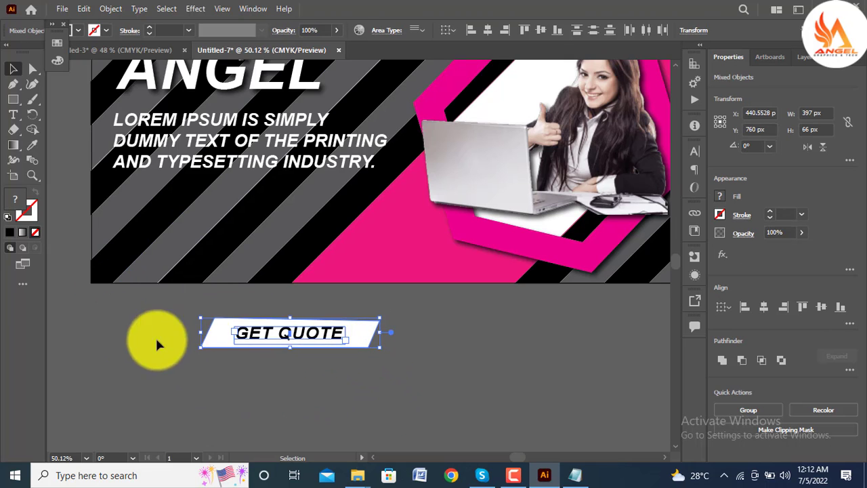
drag(277, 337, 182, 208)
click(246, 379)
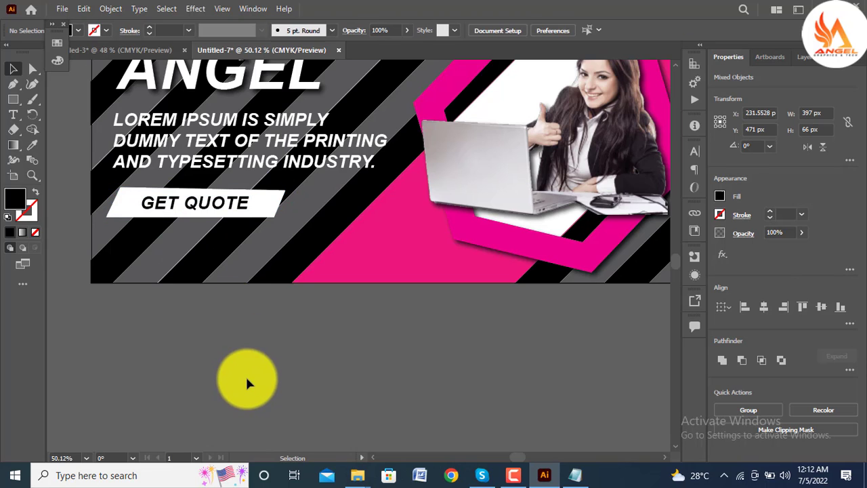
- Change the font style of the Lorem Ipsum tagline to Italic
click(275, 143)
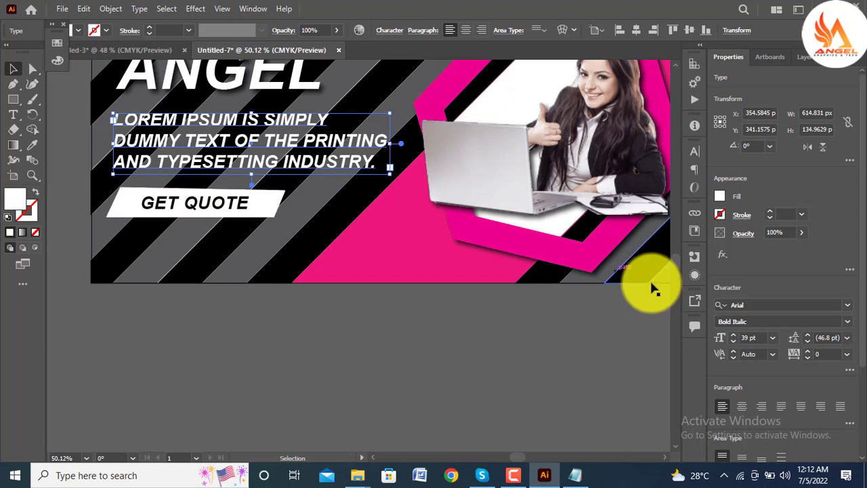
click(848, 325)
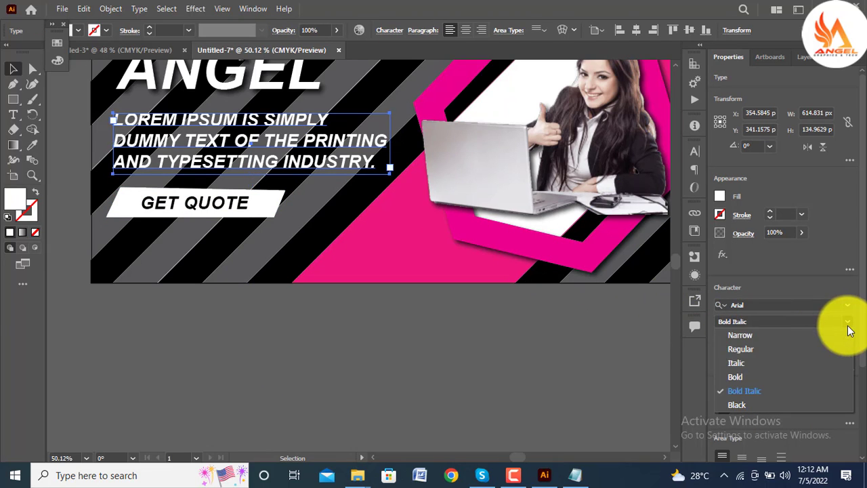
click(749, 365)
click(436, 374)
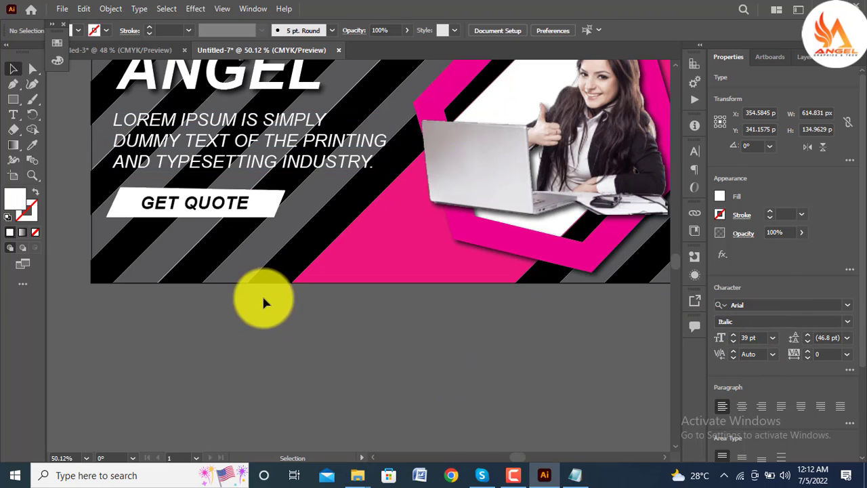
- Fill the slanted shape behind "GET QUOTE" with the pink #ed217c copied from the Notepad color list
click(207, 211)
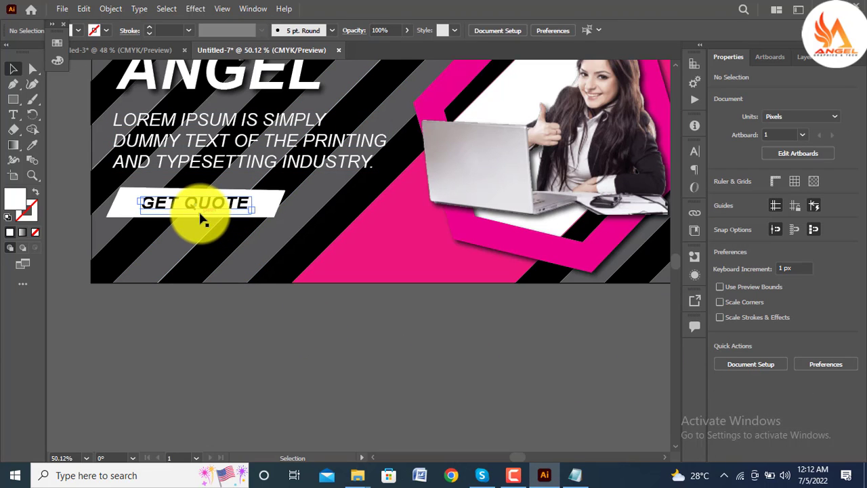
click(261, 211)
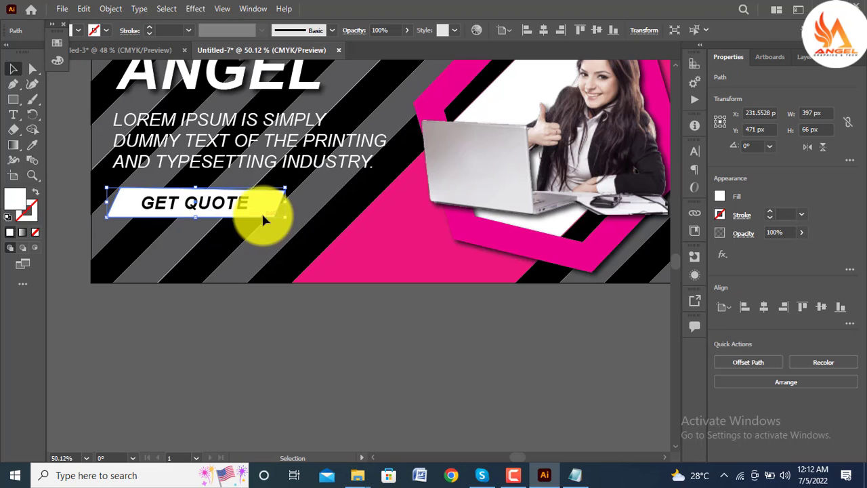
double_click(10, 202)
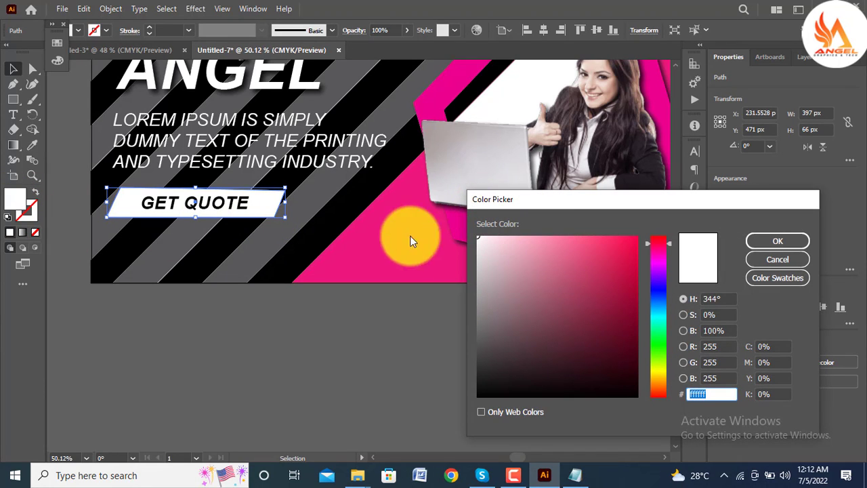
click(575, 475)
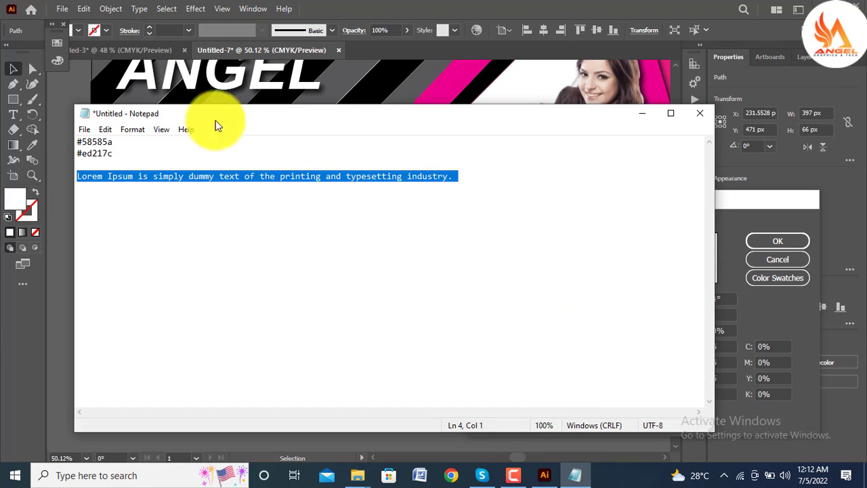
double_click(107, 154)
key(ctrl+c)
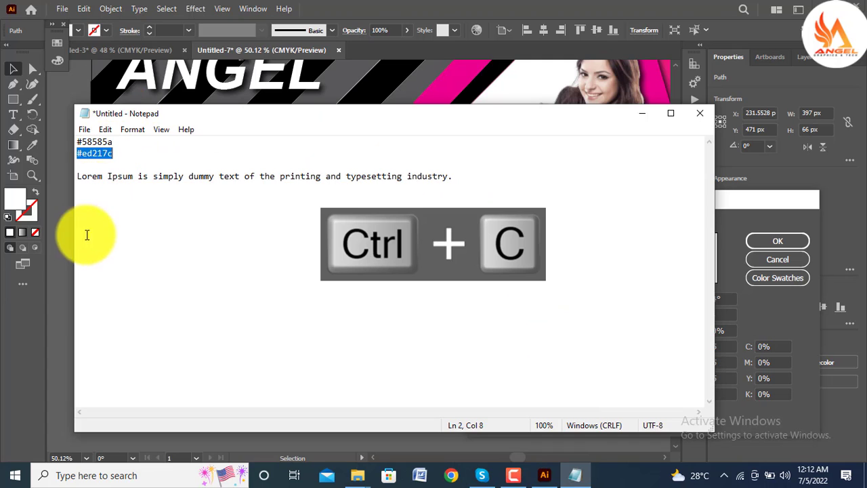
click(47, 293)
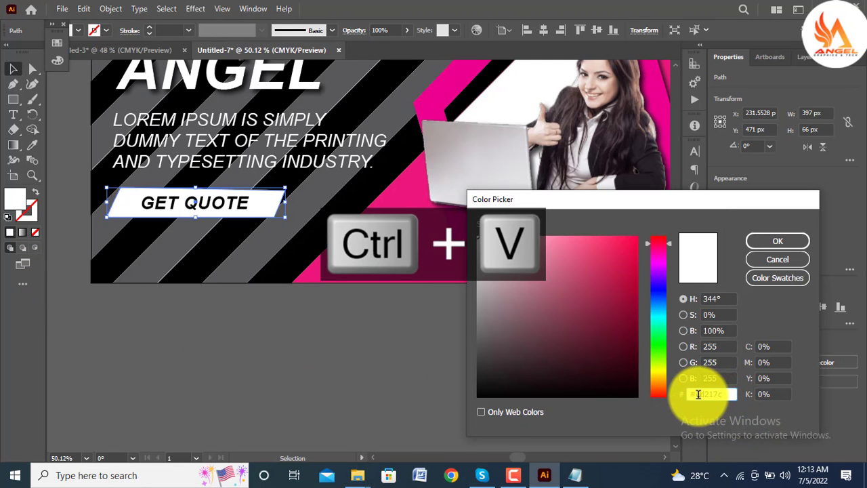
key(Return)
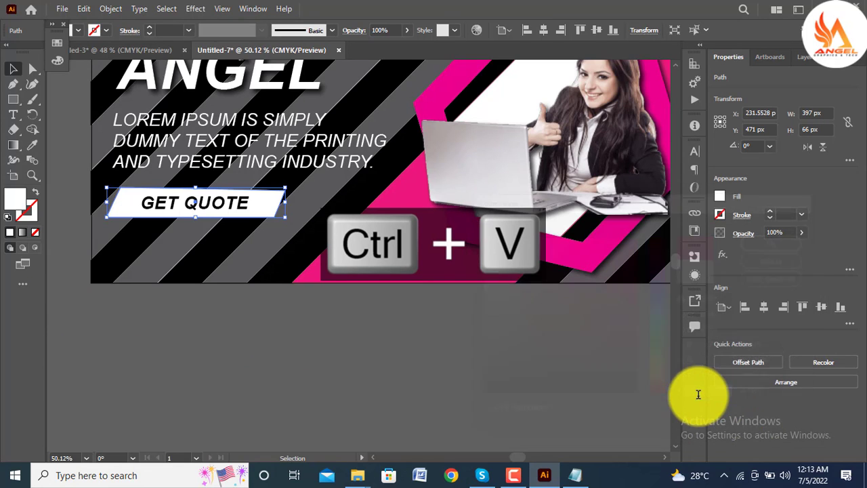
click(292, 385)
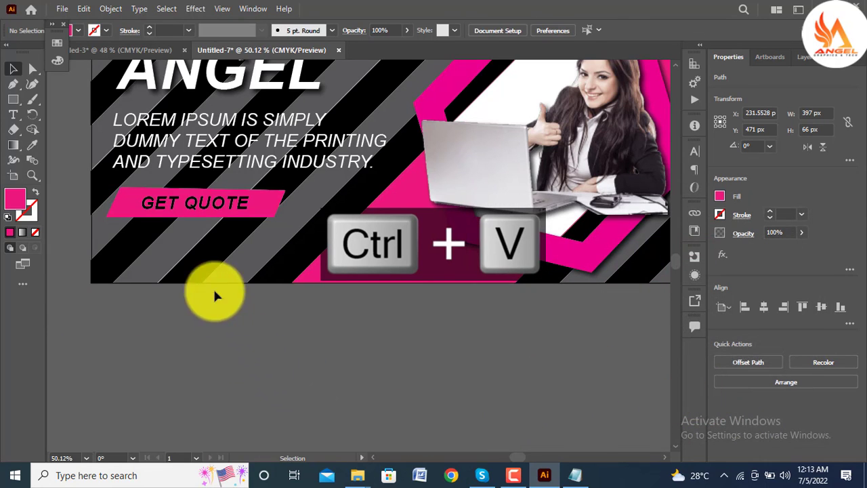
- Set the fill of the "GET QUOTE" text to white (ffffff)
click(231, 212)
double_click(15, 196)
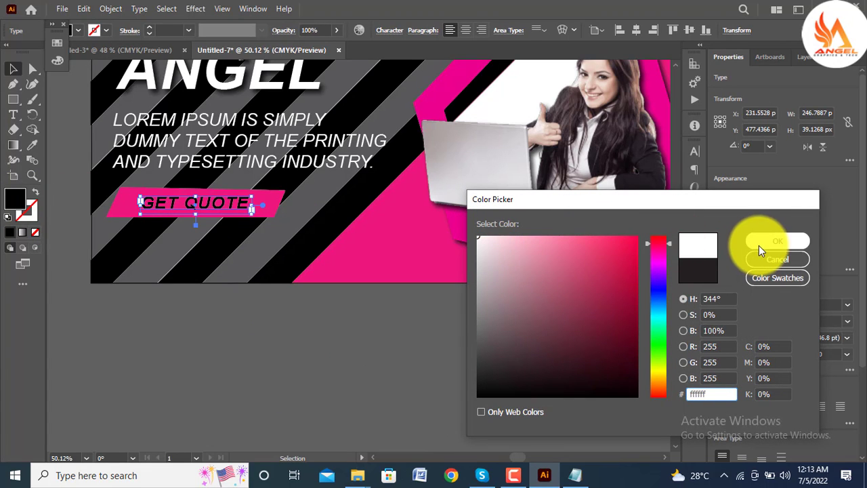
click(758, 243)
click(365, 373)
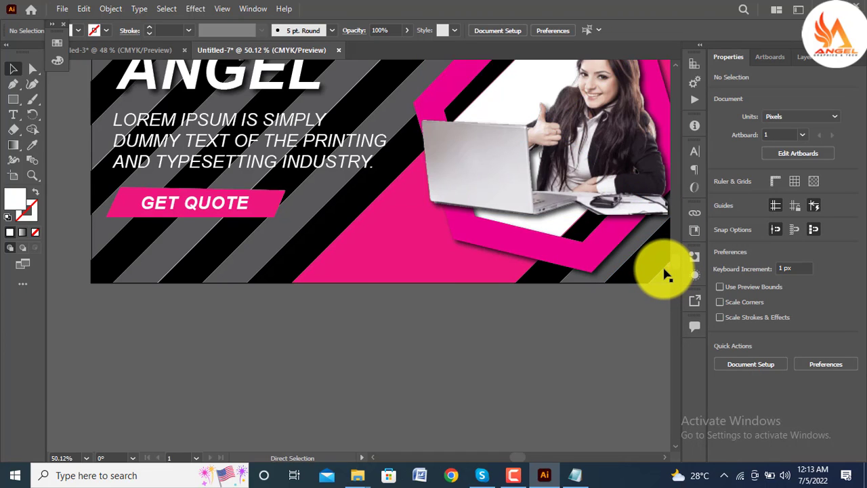
key(ctrl+0)
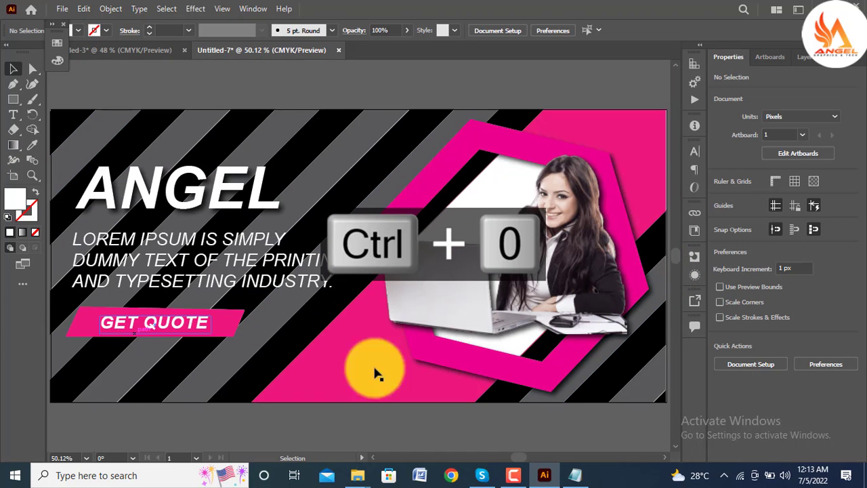